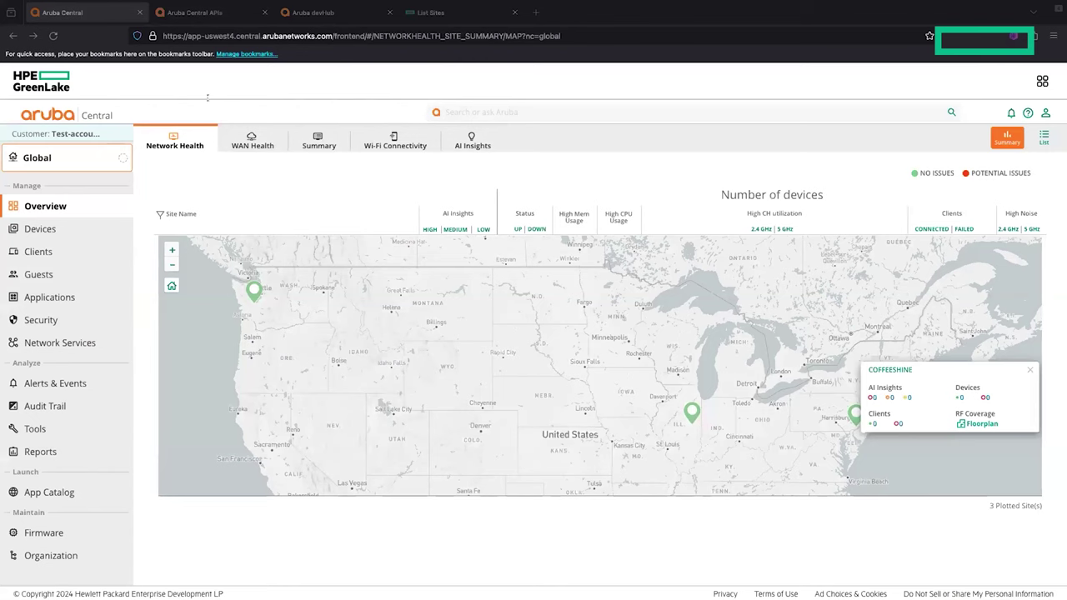
Step: Open the REST API gateway under Organization > Platform Integration and show My Apps & Tokens
click(164, 186)
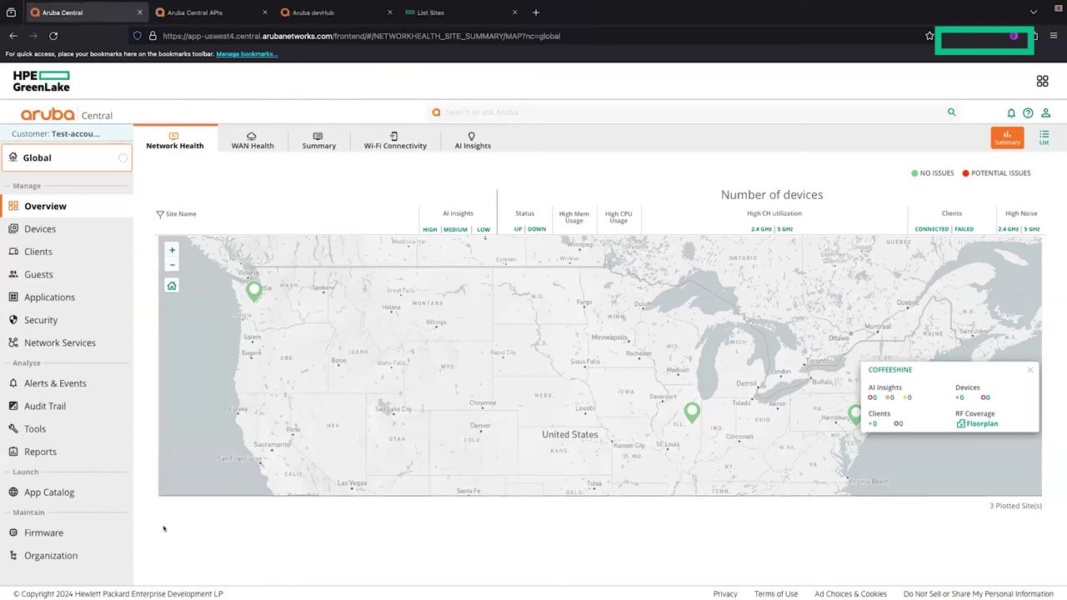
click(103, 553)
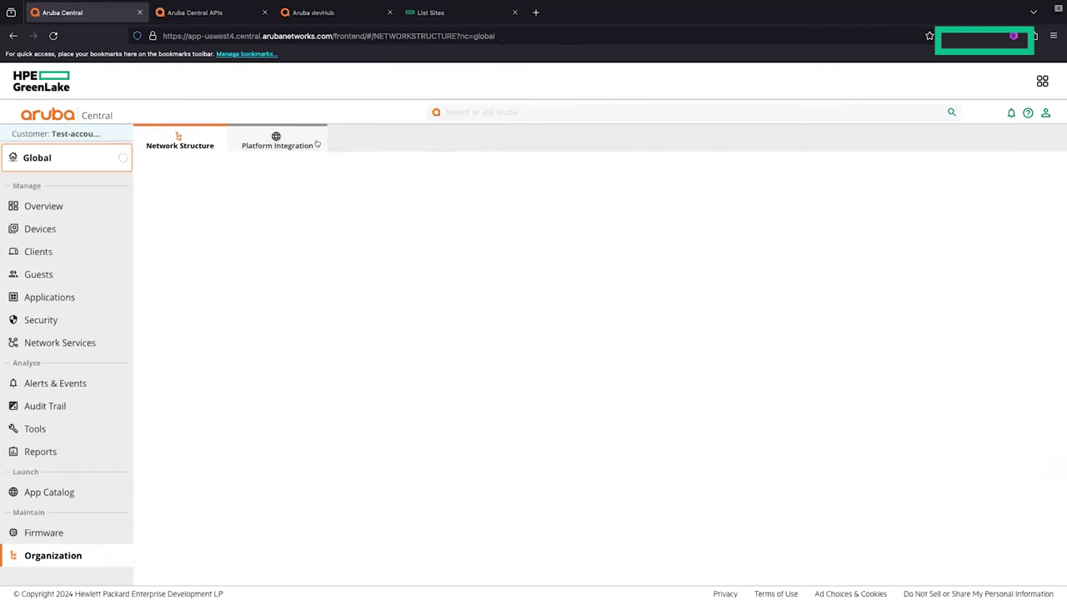
click(315, 143)
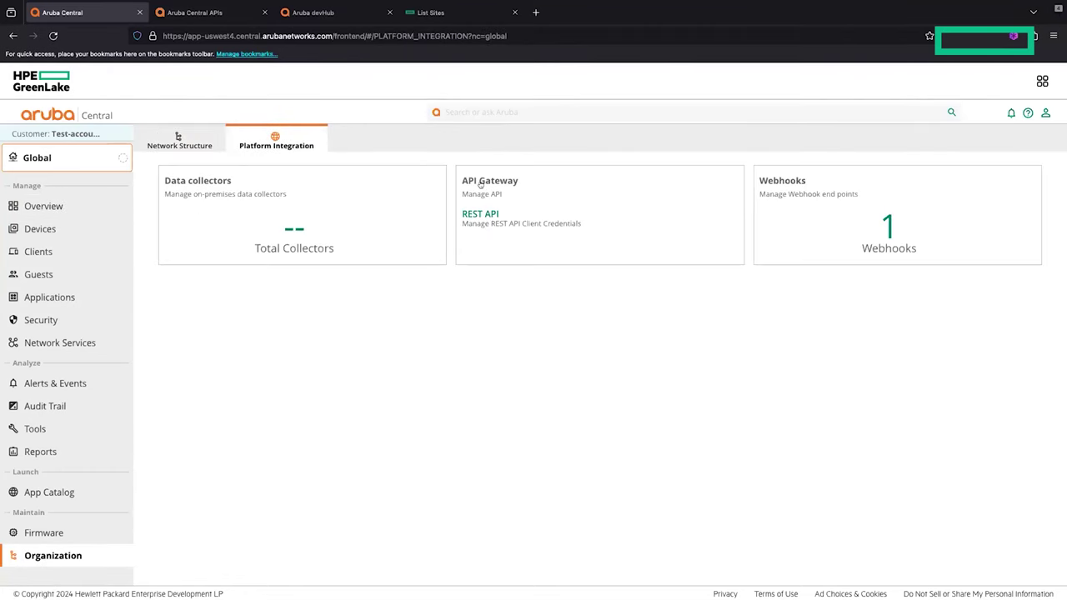
click(480, 213)
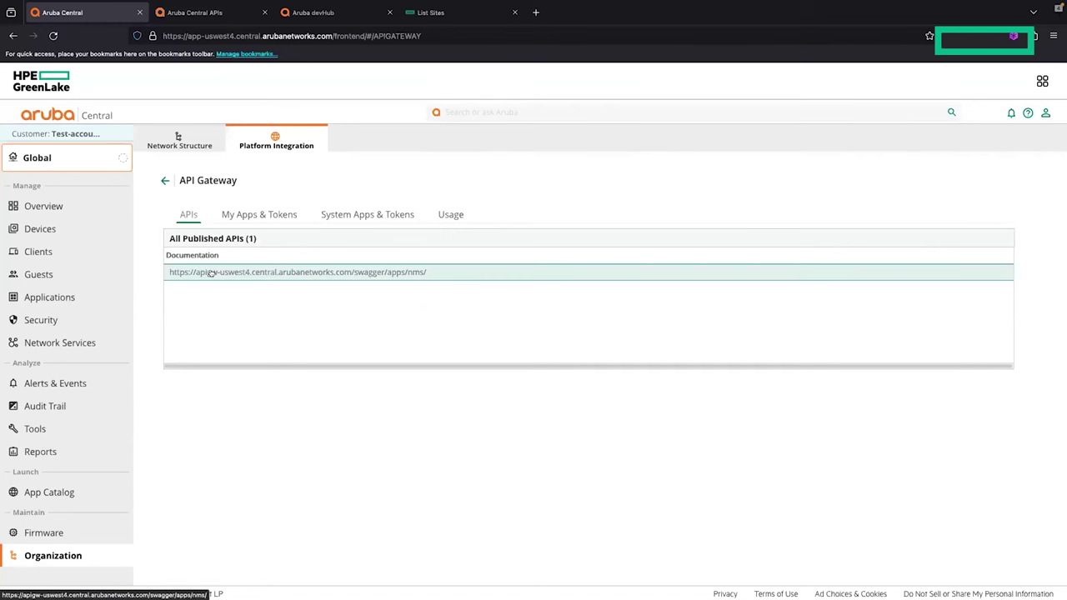
click(232, 218)
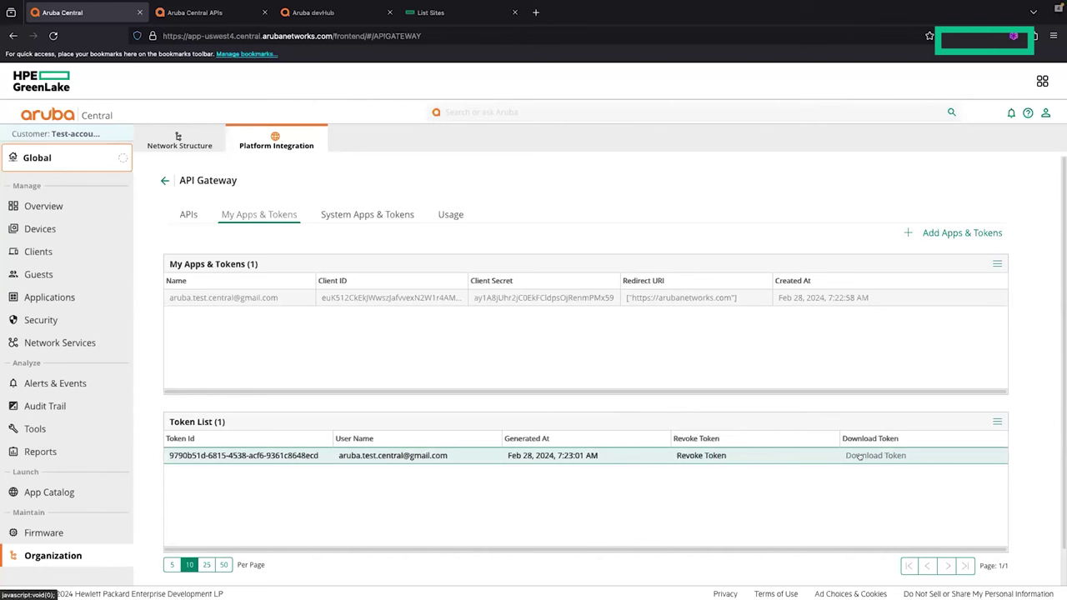
Step: Review System Apps & Tokens and the Usage statistics, then show the published APIs list
click(365, 215)
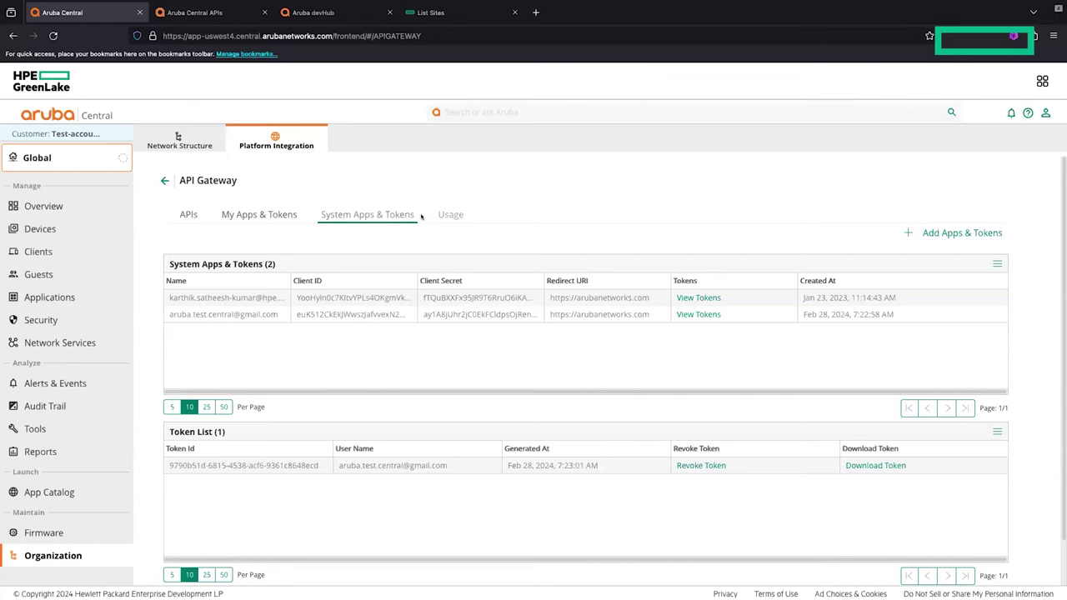
click(448, 215)
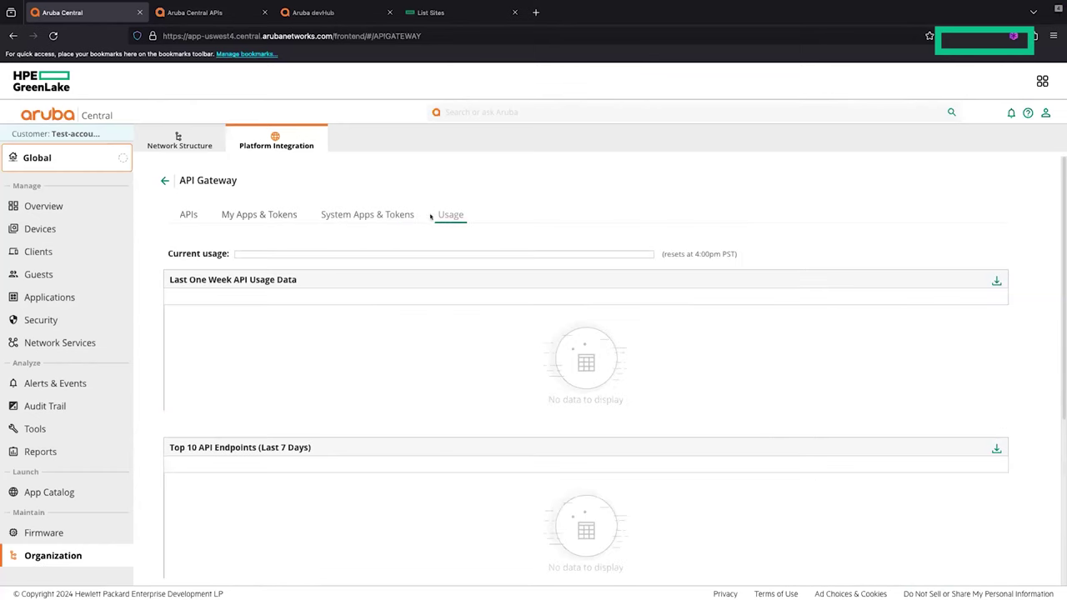
click(191, 215)
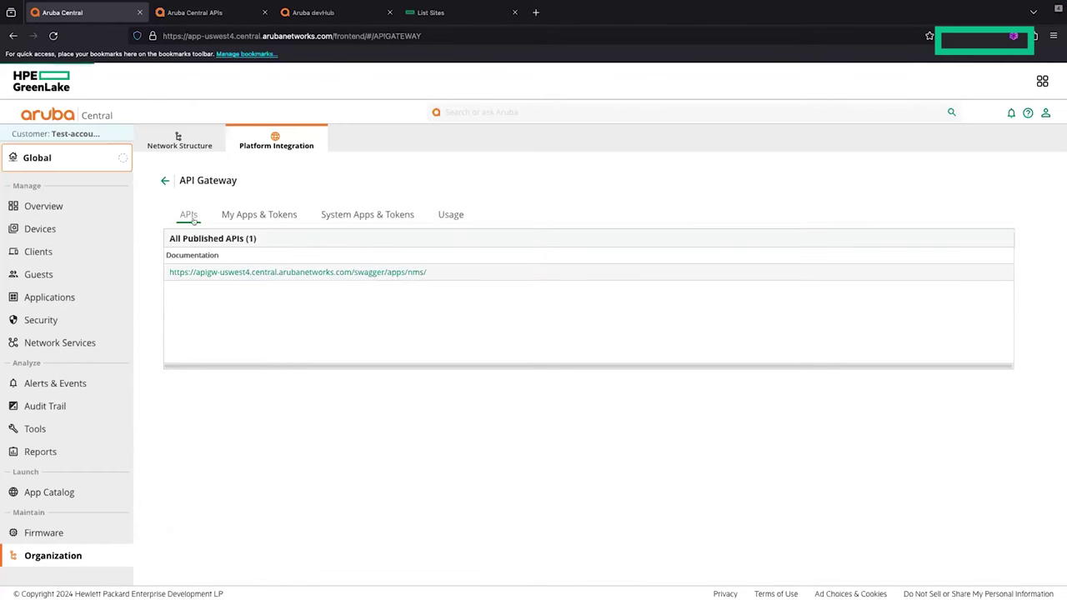
Step: In the Aruba Central APIs docs, check the Category dropdown and keep Monitoring selected
click(199, 12)
scroll(160, 249, down, 1)
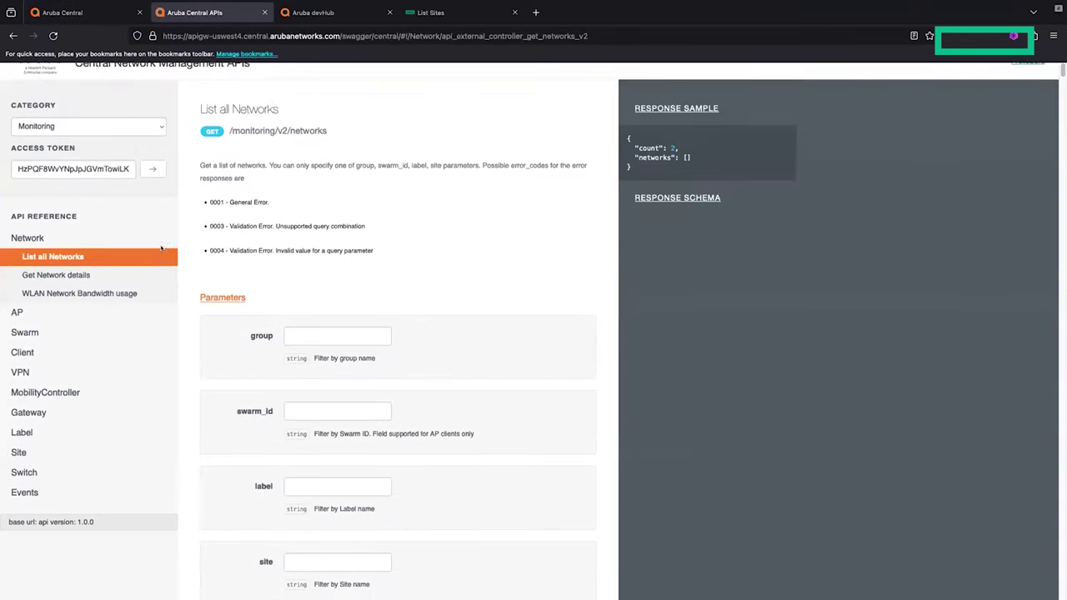
click(136, 119)
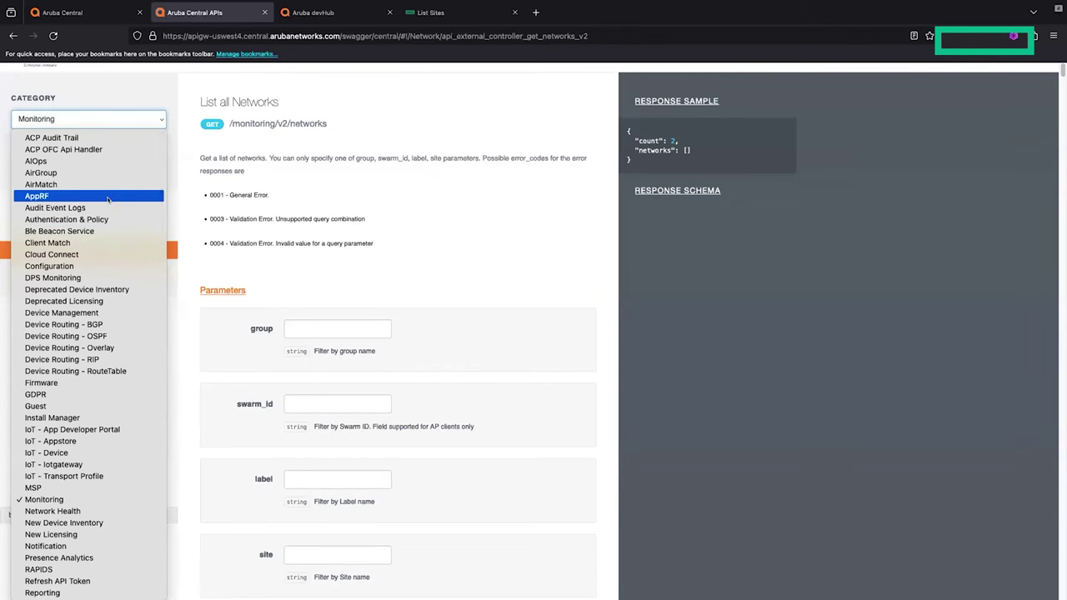
scroll(109, 245, down, 5)
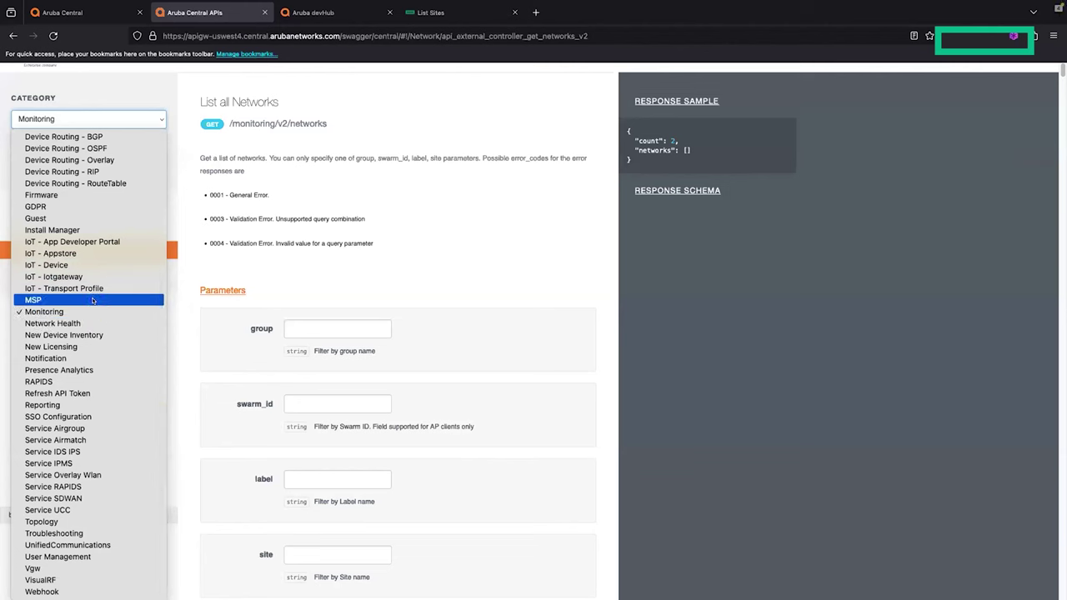
click(193, 276)
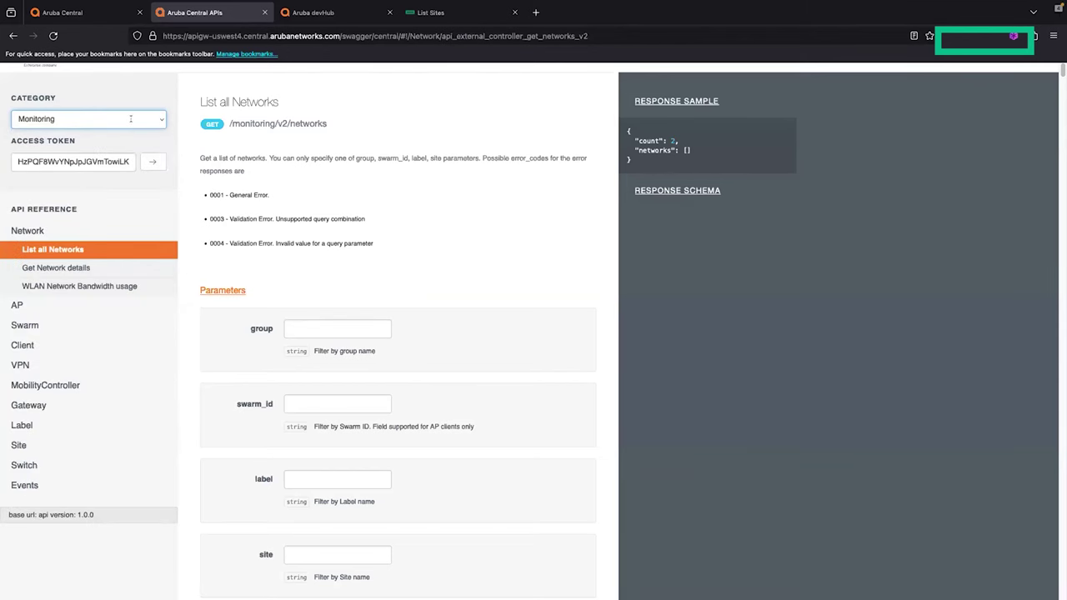
click(130, 119)
click(121, 497)
scroll(101, 397, down, 1)
Step: Open the Site > List Sites endpoint and expand its response schema
click(85, 435)
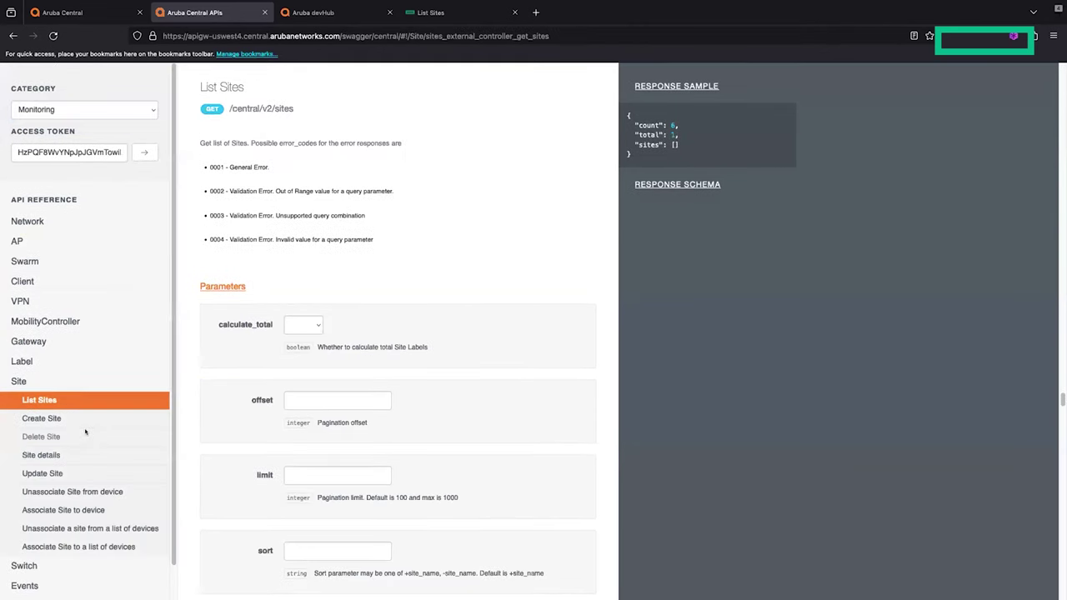
scroll(277, 343, down, 1)
scroll(278, 343, up, 1)
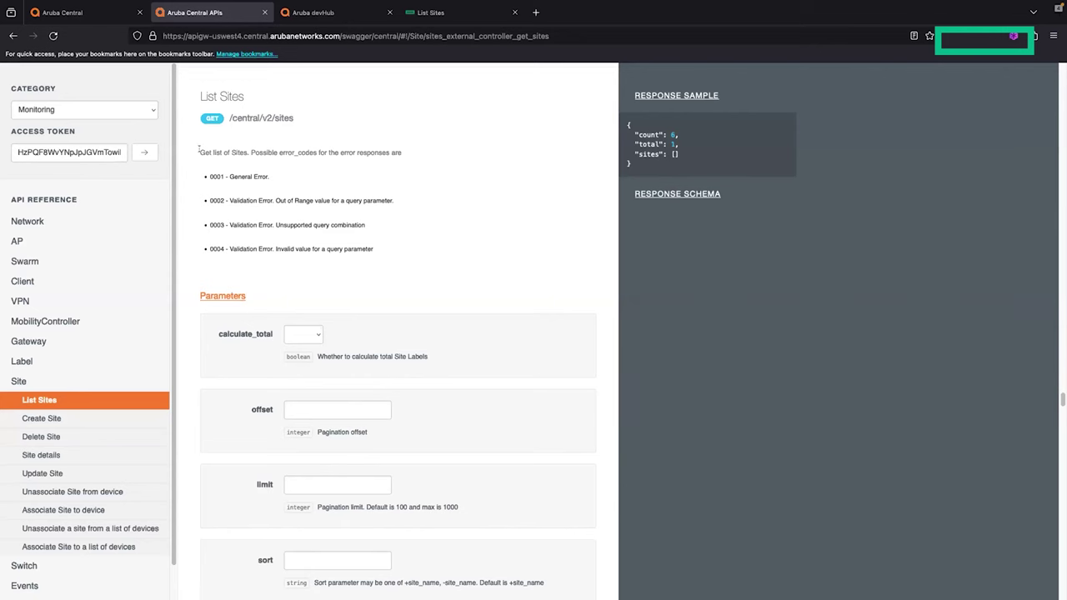
scroll(232, 210, down, 2)
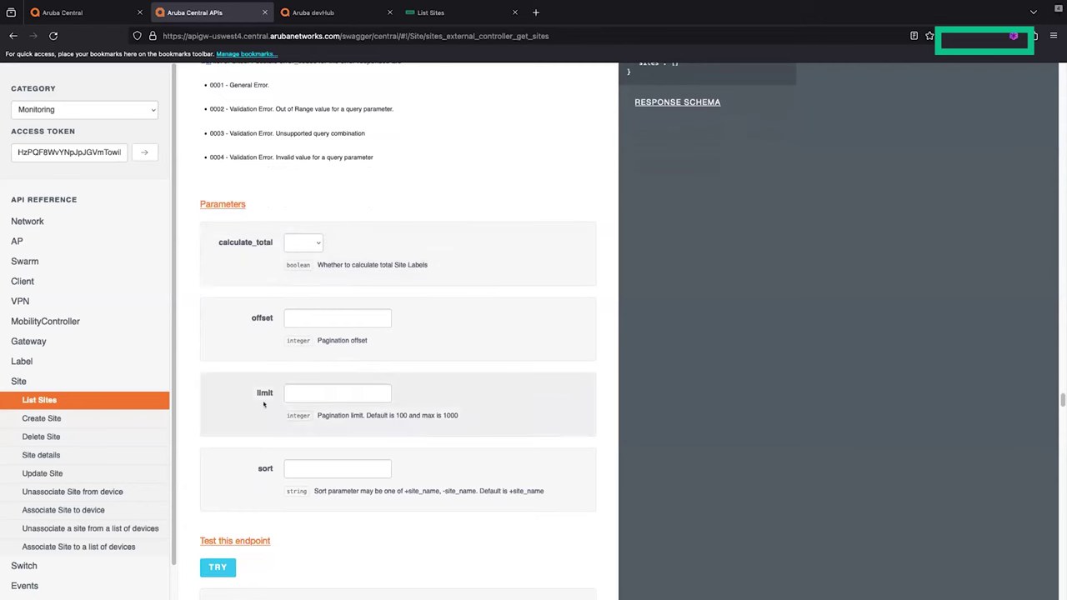
scroll(646, 201, up, 2)
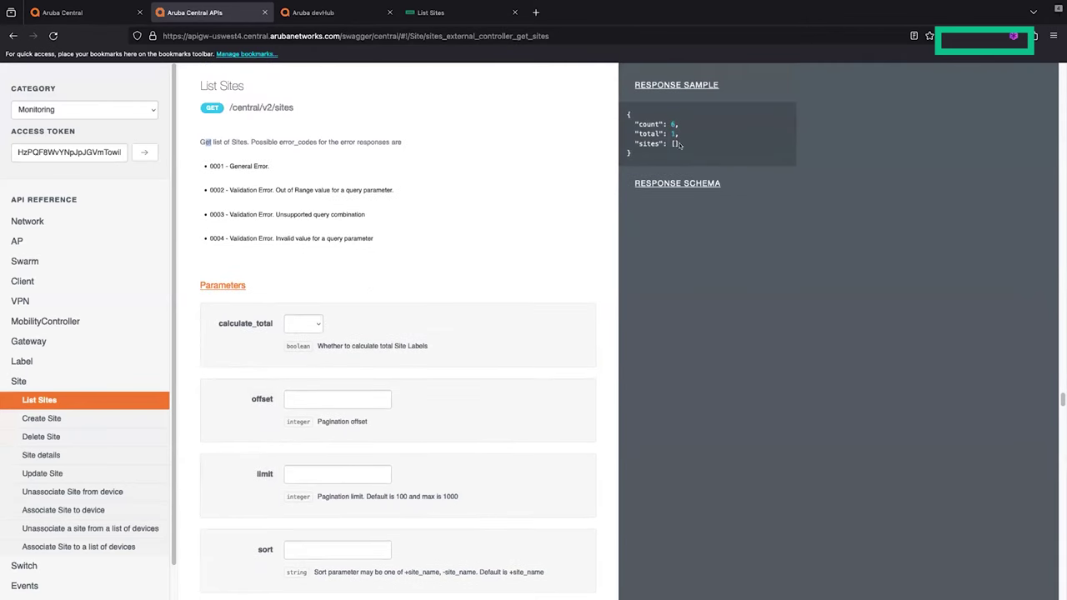
click(675, 180)
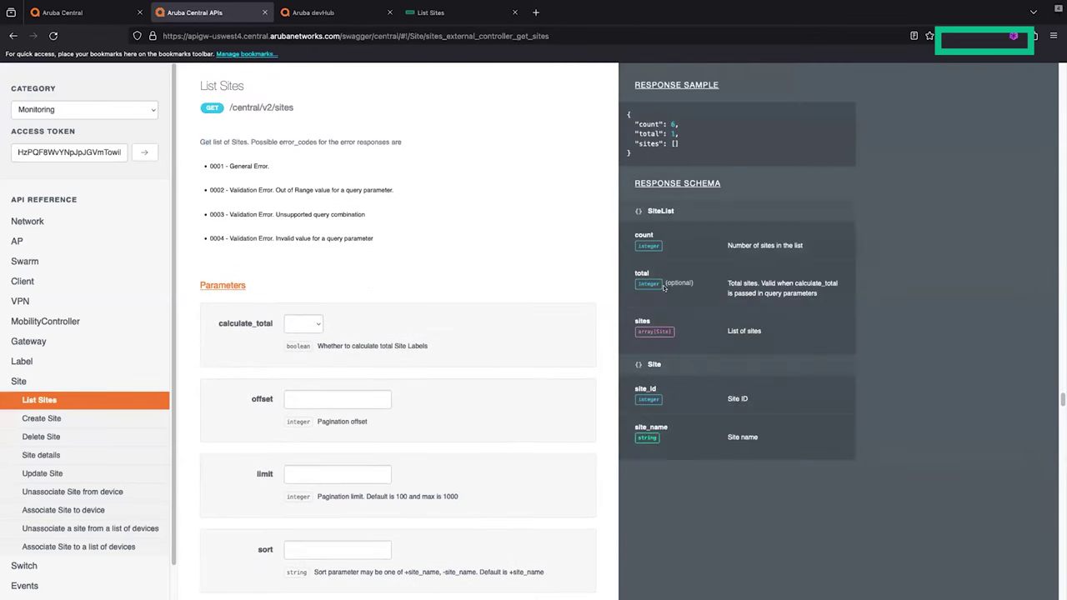
scroll(114, 569, down, 1)
scroll(225, 533, down, 2)
Step: Run List Sites via TRY, review the code 200 JSON and headers, then return to Aruba Central
click(226, 549)
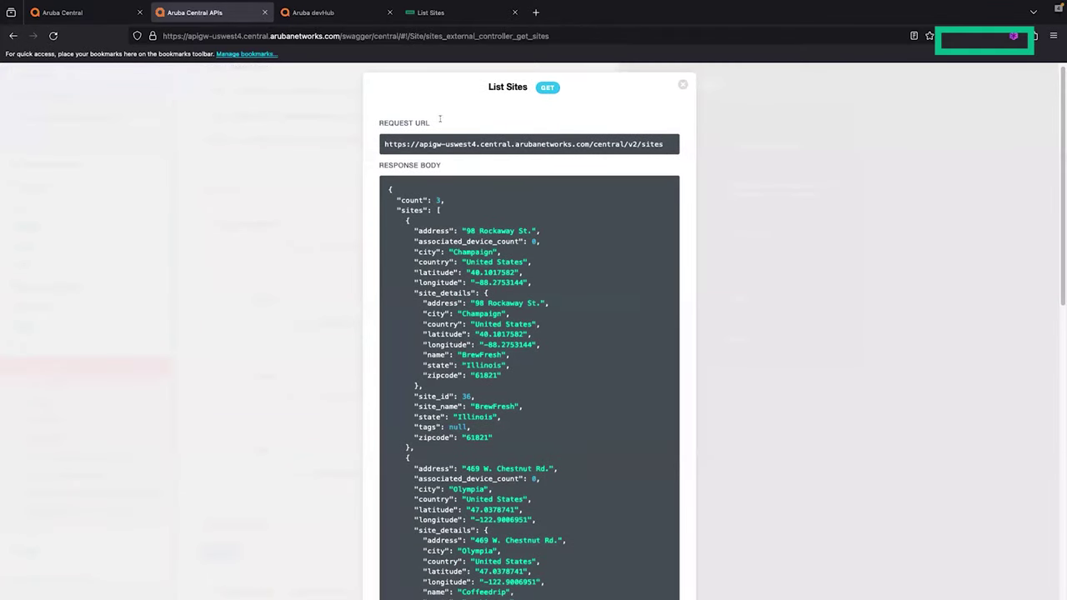
scroll(428, 201, down, 1)
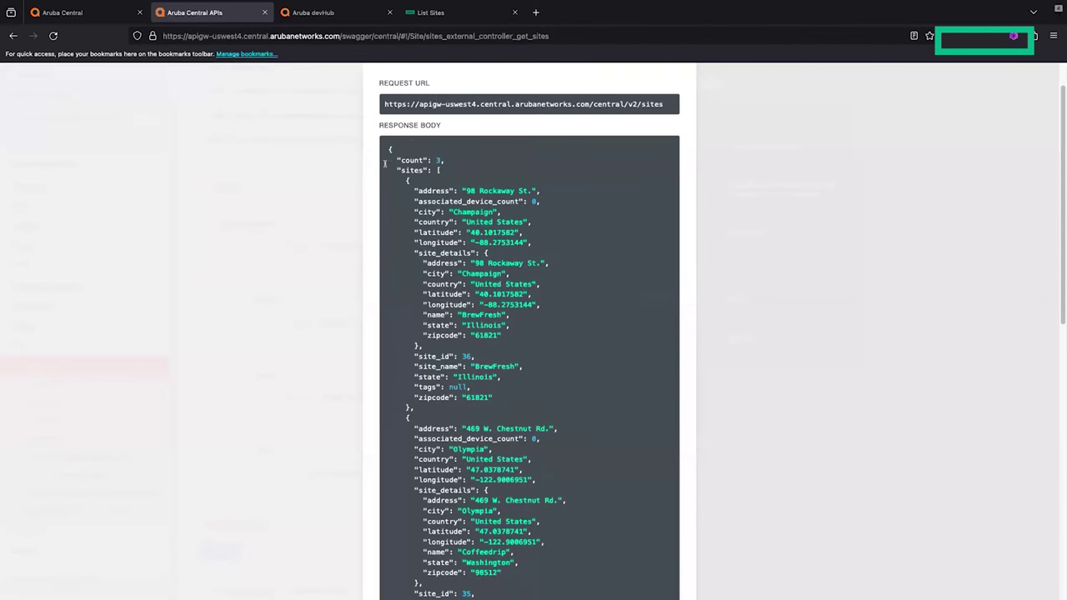
scroll(417, 154, down, 1)
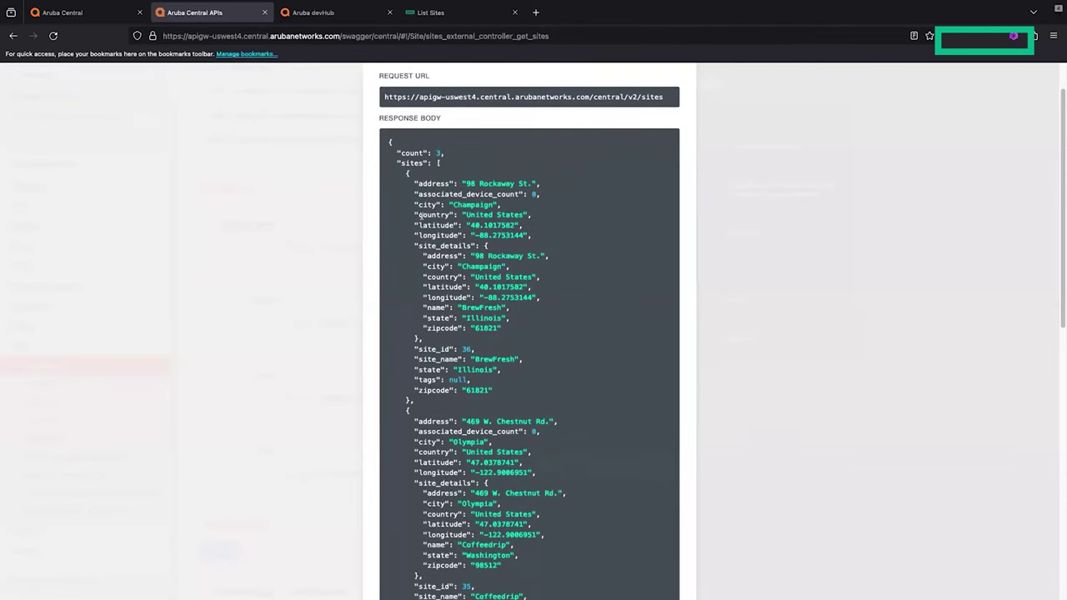
scroll(419, 215, down, 3)
scroll(486, 327, down, 6)
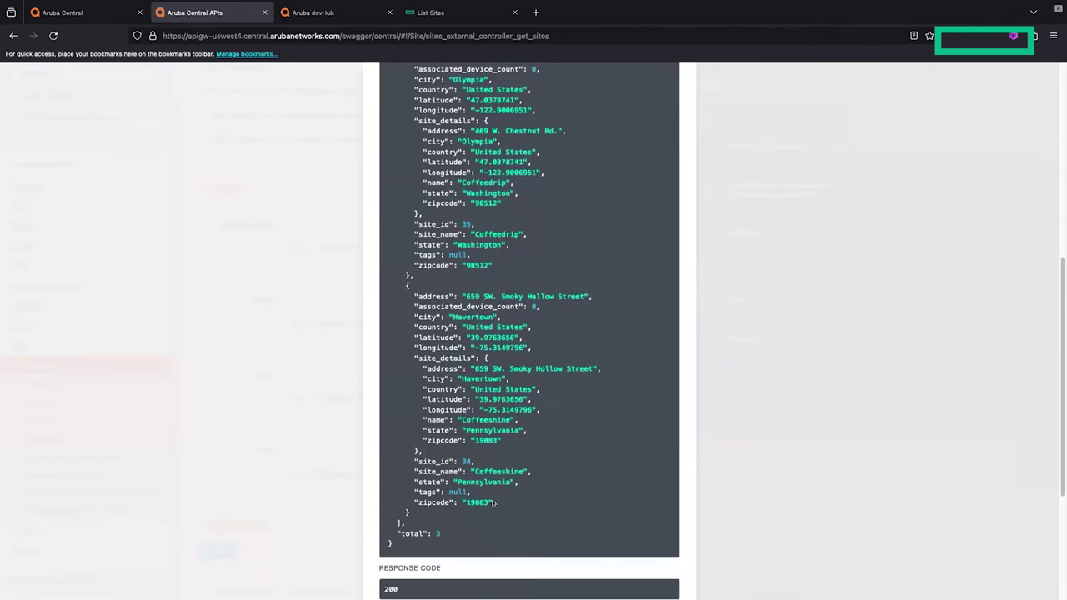
scroll(498, 476, down, 1)
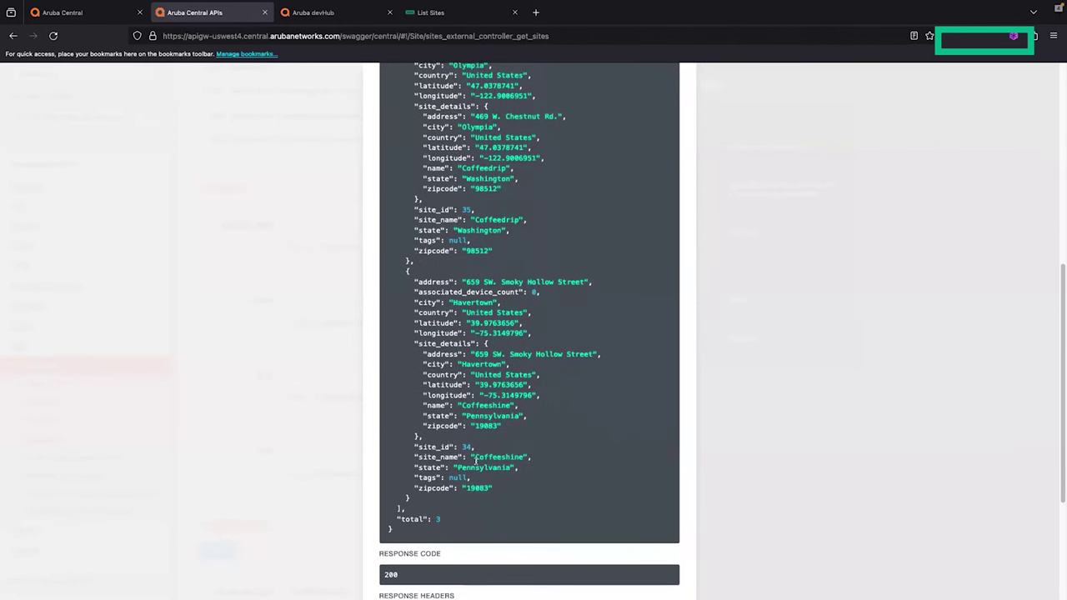
scroll(492, 485, down, 4)
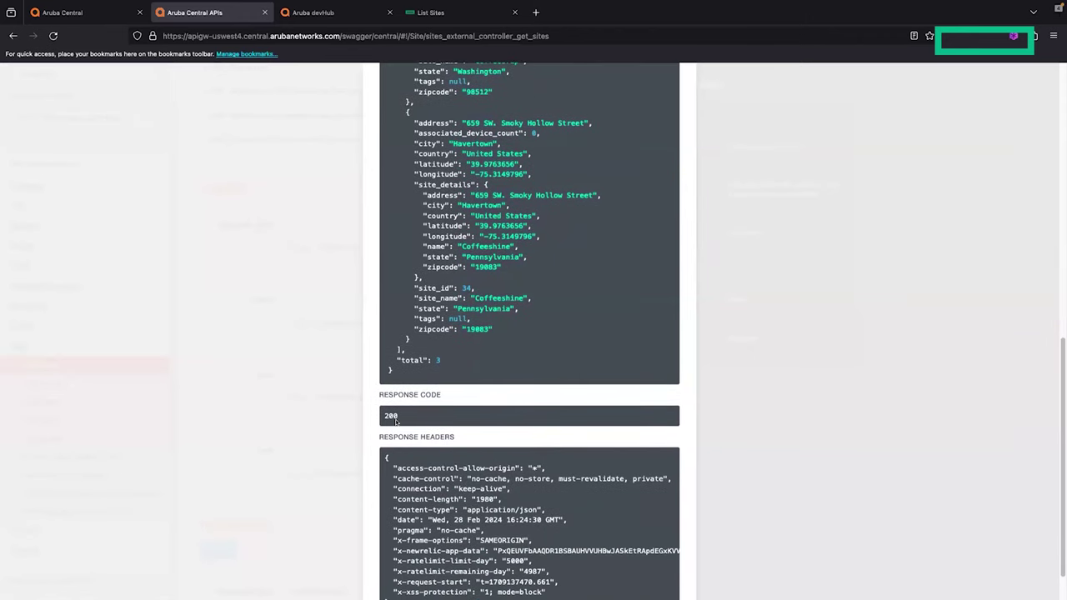
scroll(398, 430, down, 1)
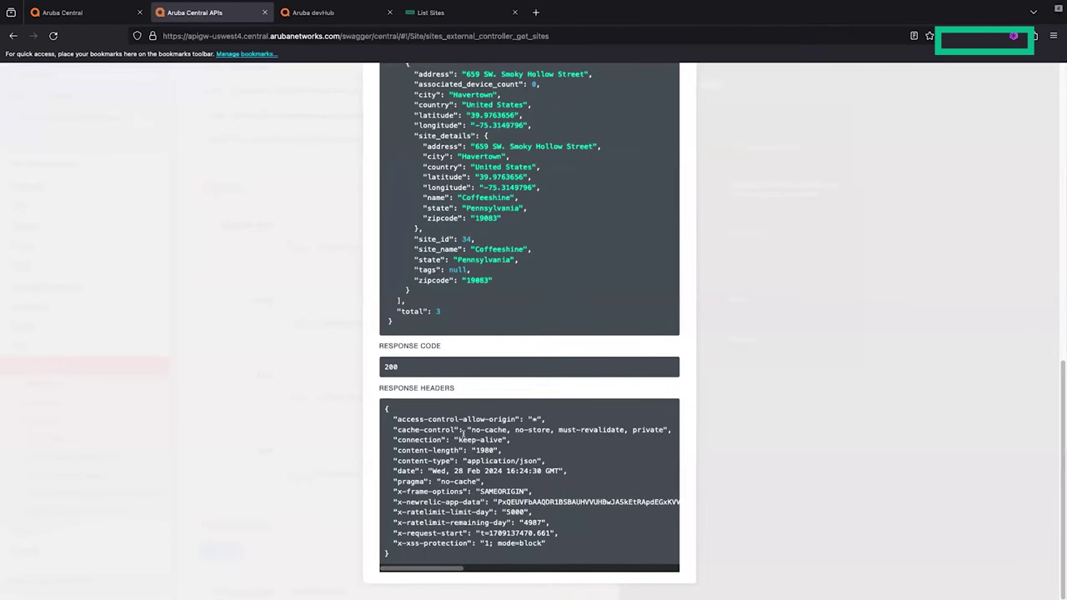
scroll(500, 355, up, 15)
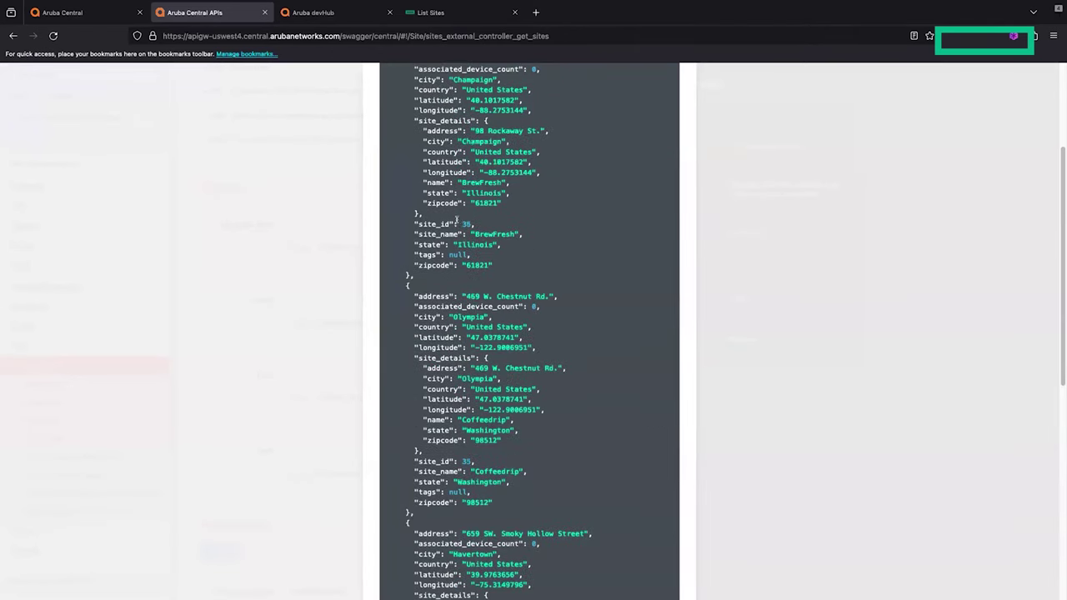
click(84, 14)
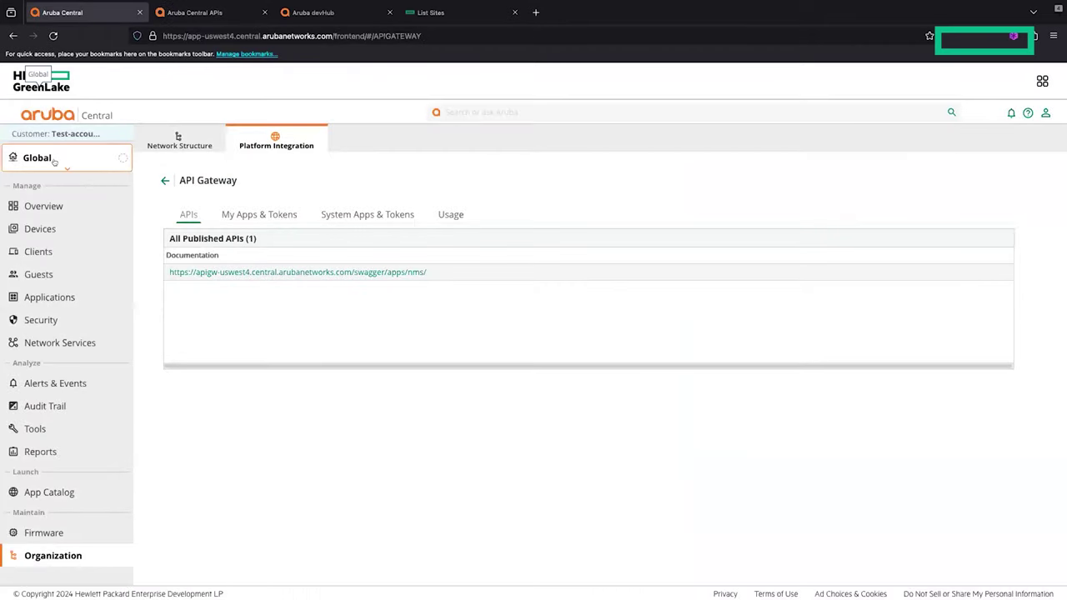
Step: Open the groups and sites list, then review and close the swagger List Sites JSON response
click(50, 158)
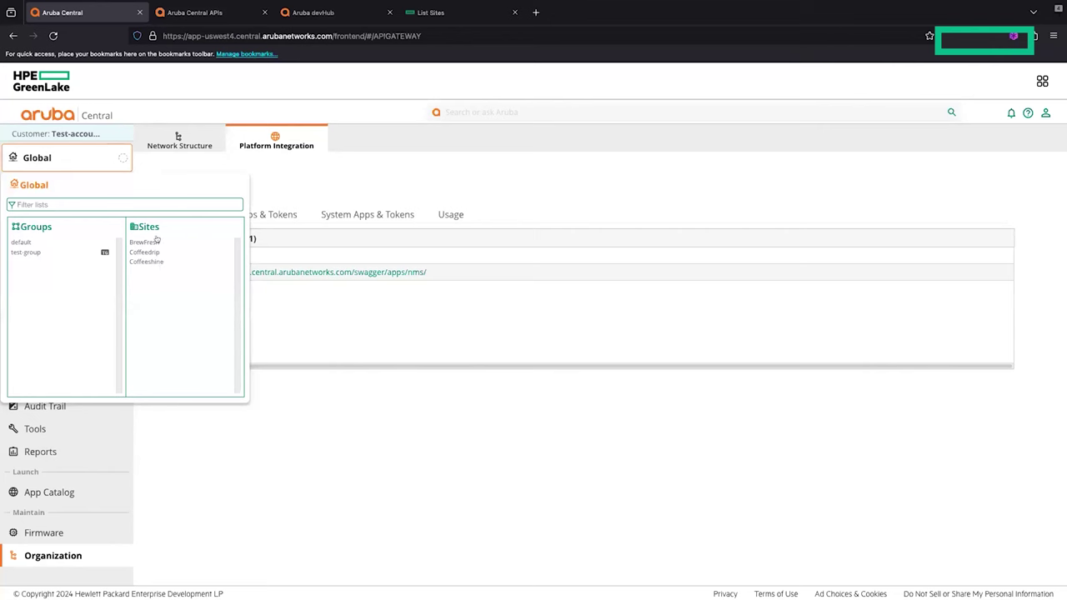
click(241, 15)
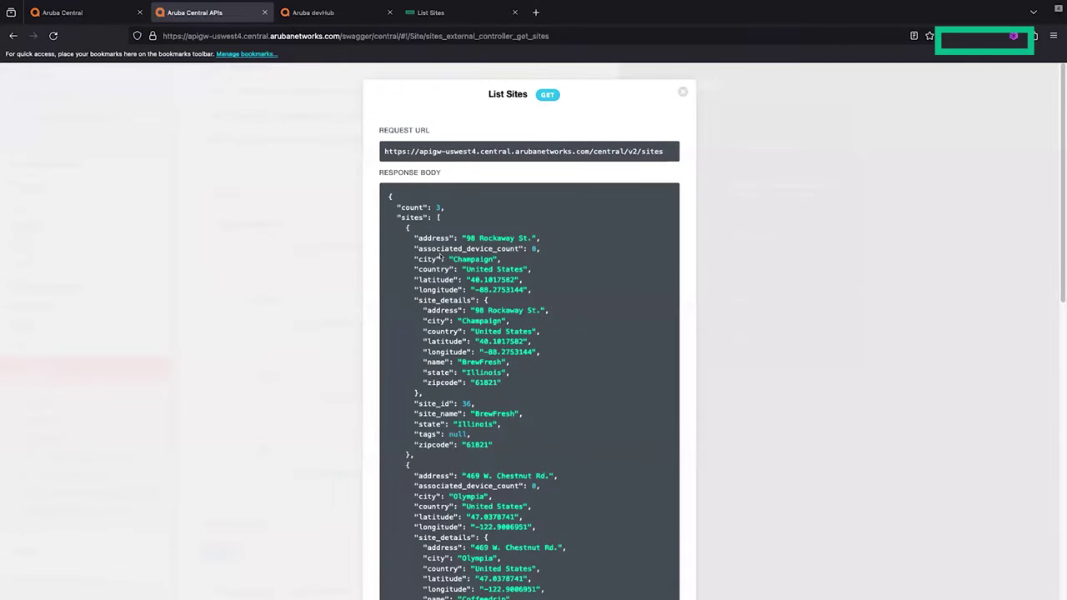
scroll(439, 257, down, 3)
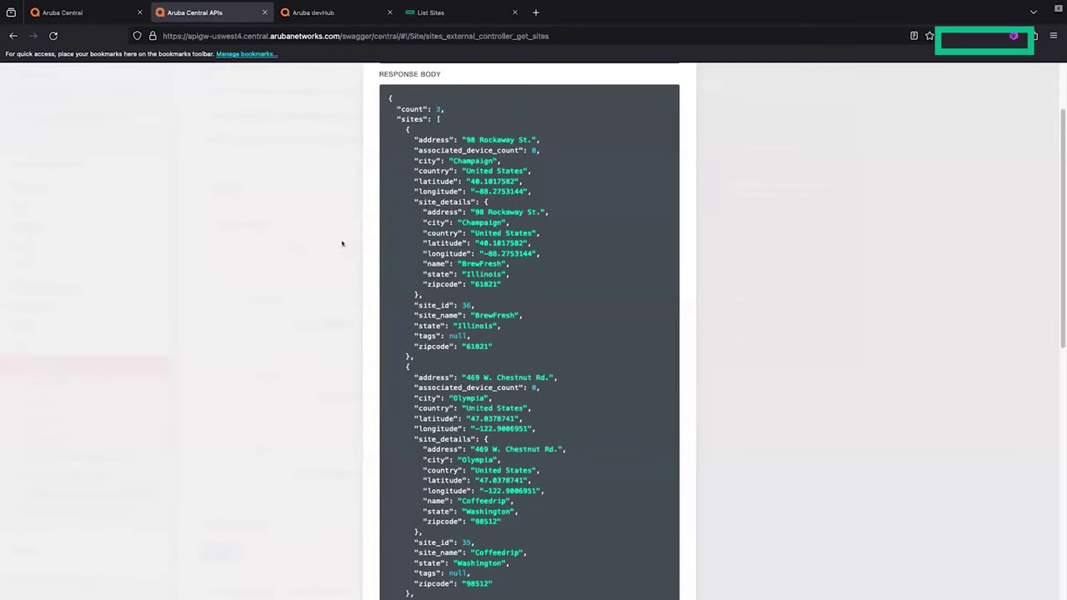
click(342, 243)
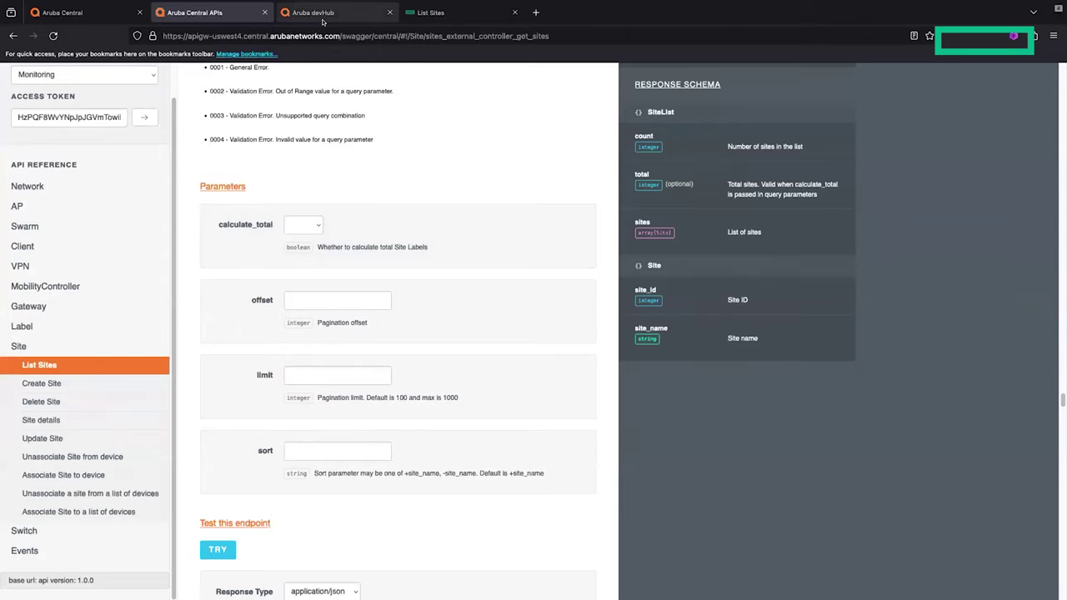
click(323, 20)
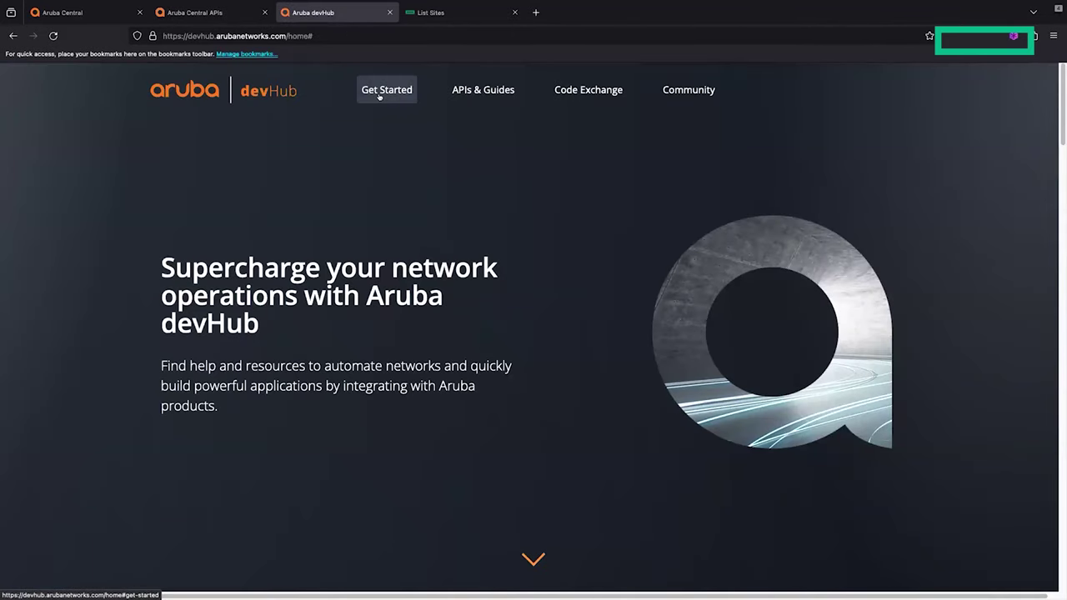
Step: Go to the devHub Getting Started page's Aruba Central section
click(379, 94)
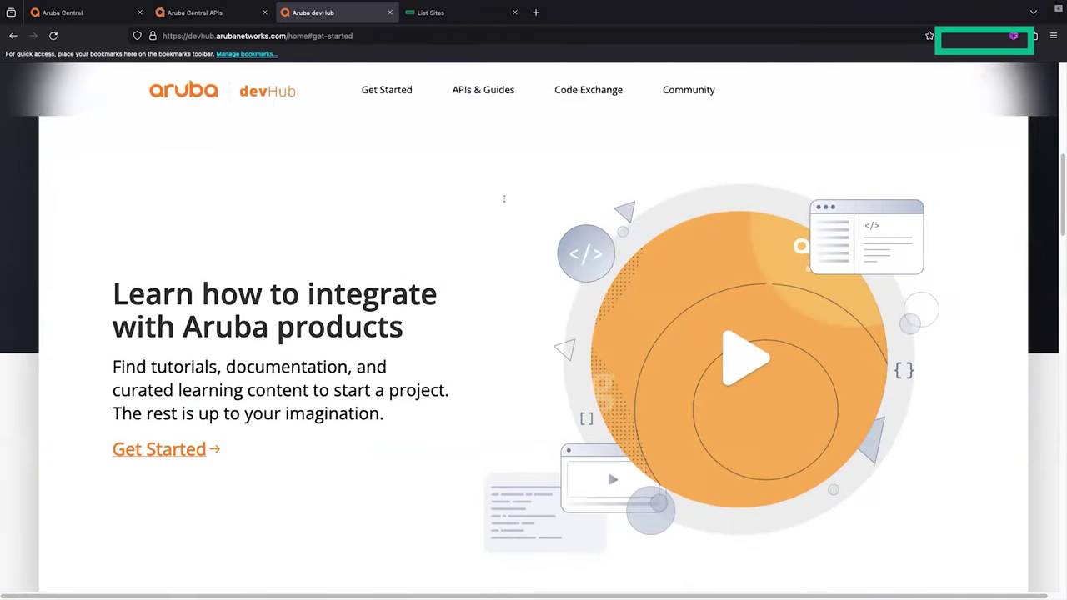
click(480, 93)
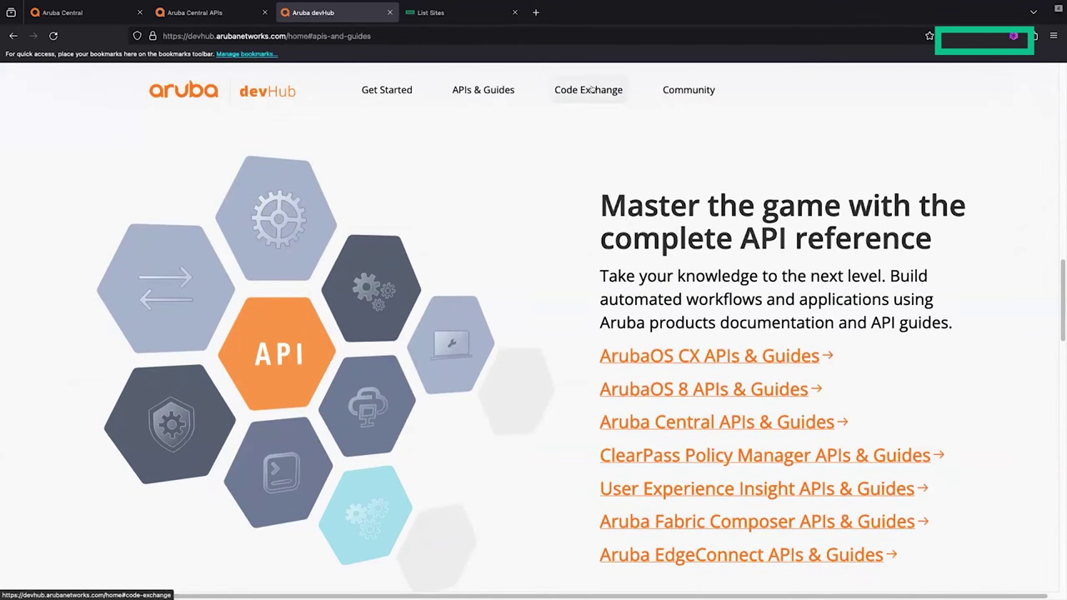
click(386, 90)
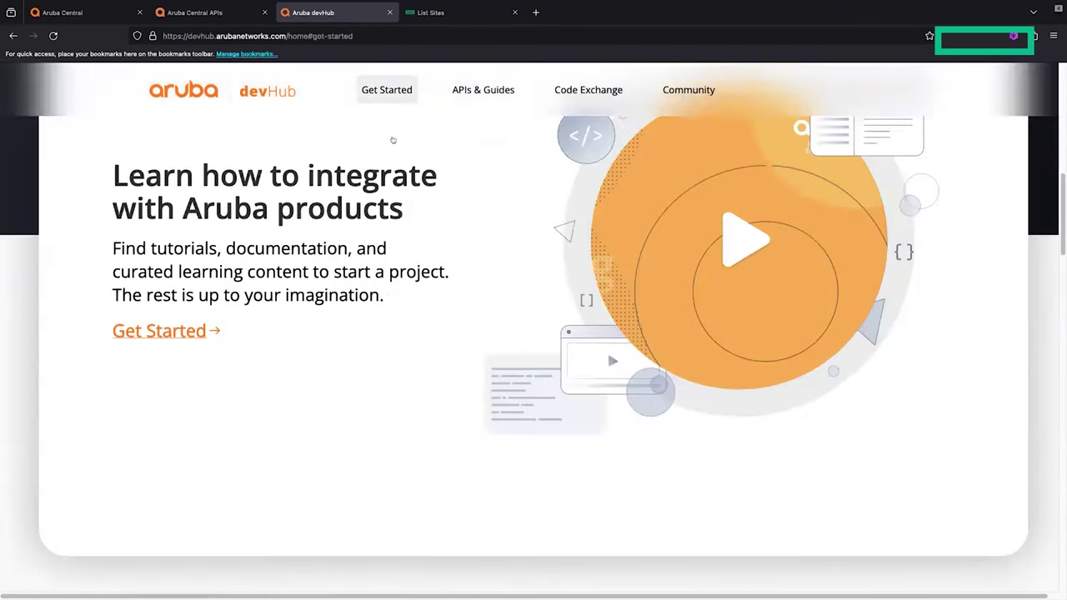
click(167, 450)
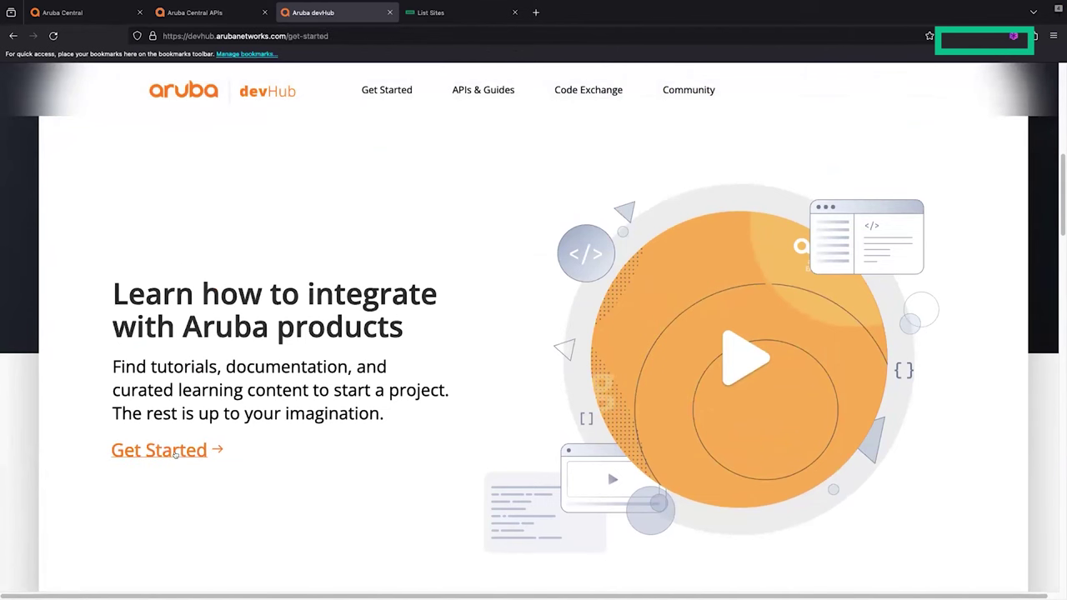
click(742, 301)
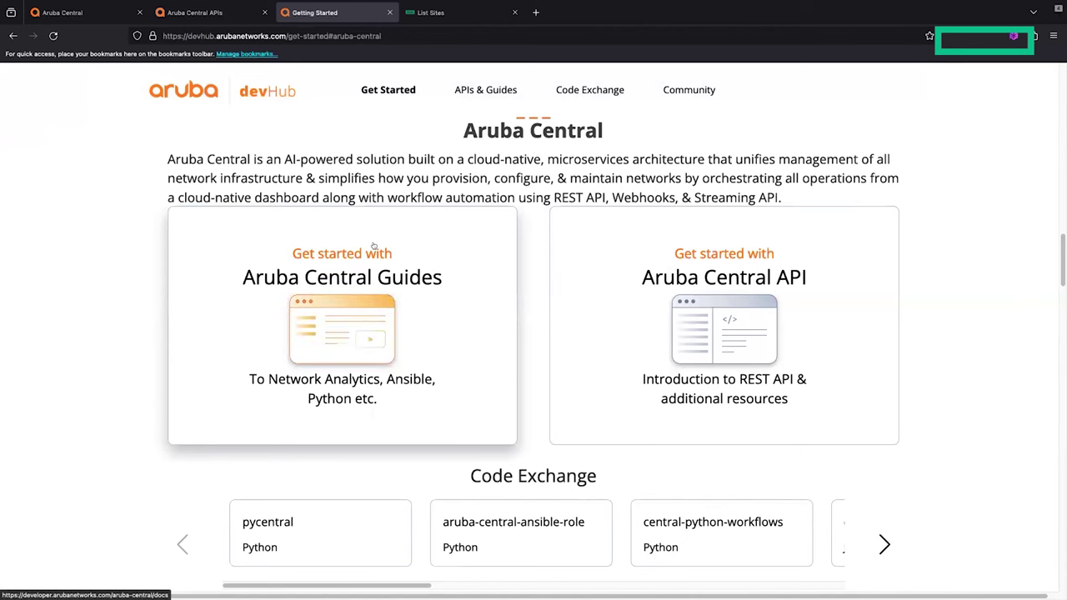
Step: Open the Aruba Central guides card and API introduction card in new tabs
right_click(373, 244)
click(390, 248)
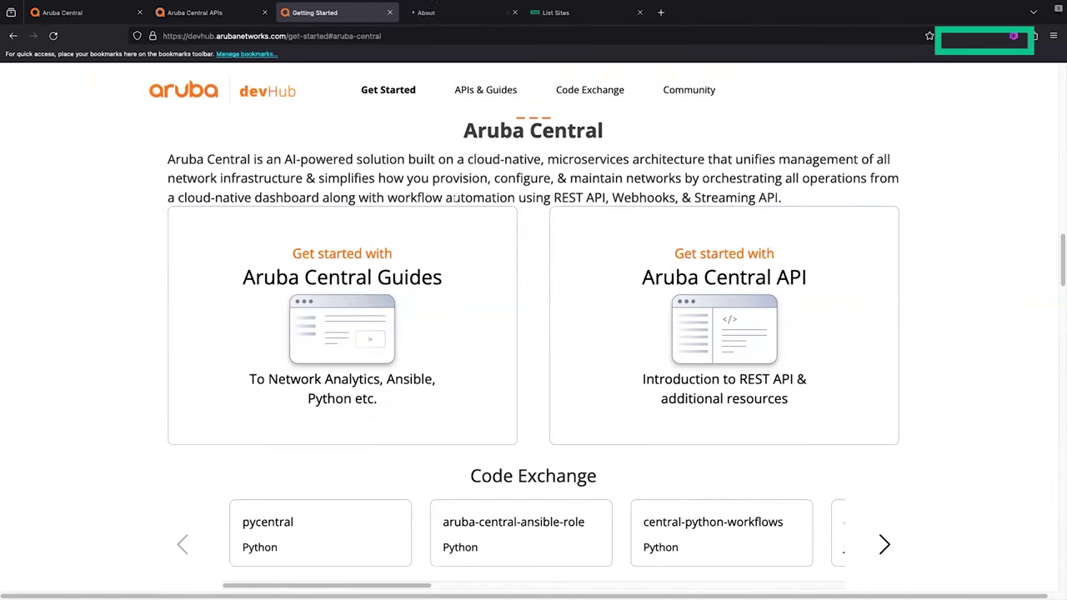
right_click(705, 263)
click(707, 265)
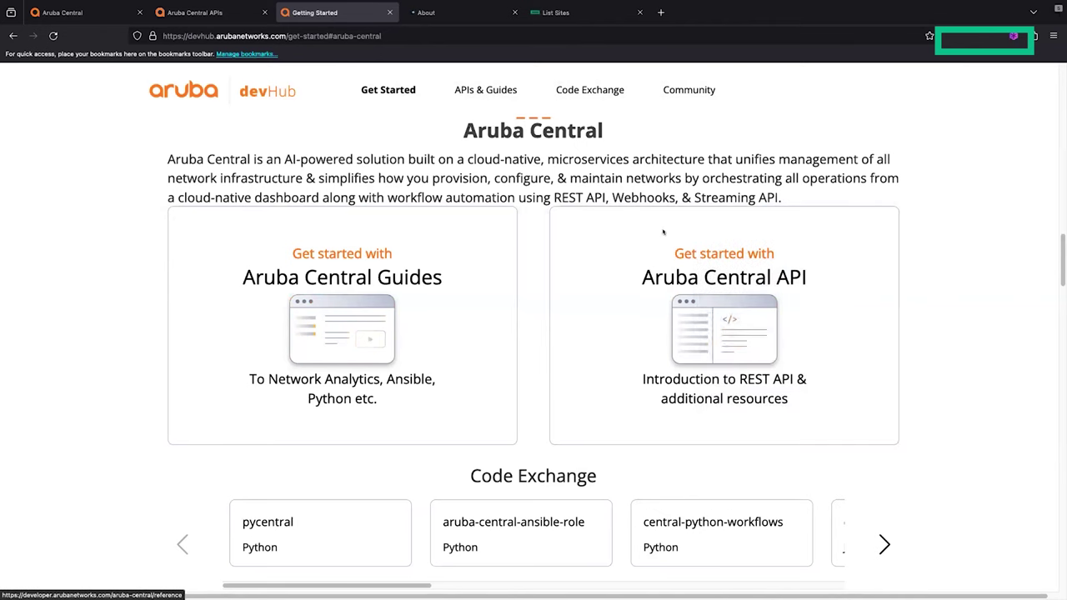
Step: Browse the Aruba Central About page's REST API, webhook, streaming, Ansible, Python and MSP guides
click(468, 14)
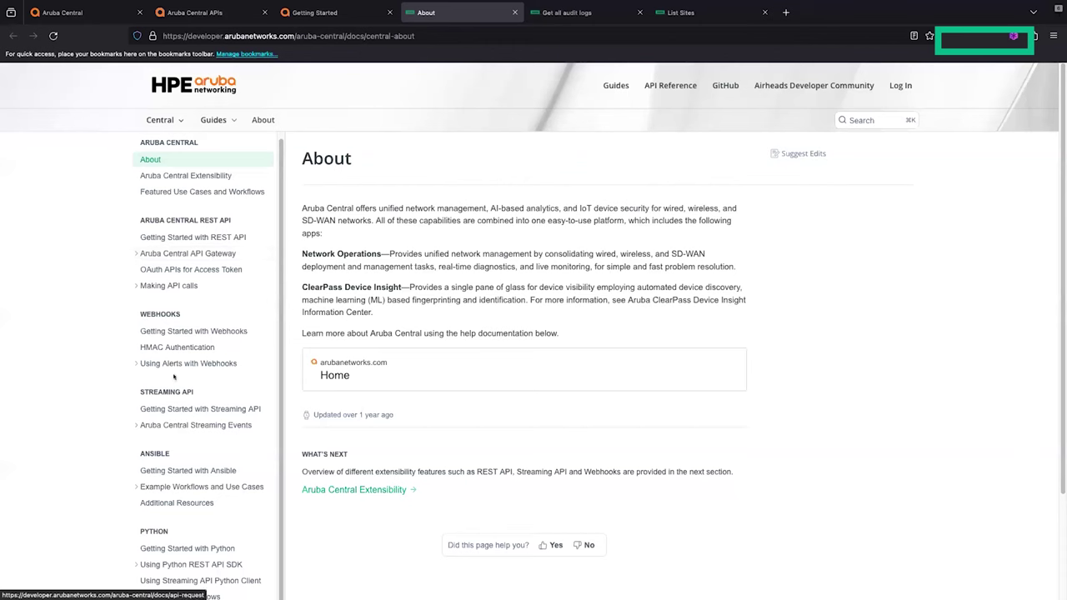
scroll(175, 375, down, 1)
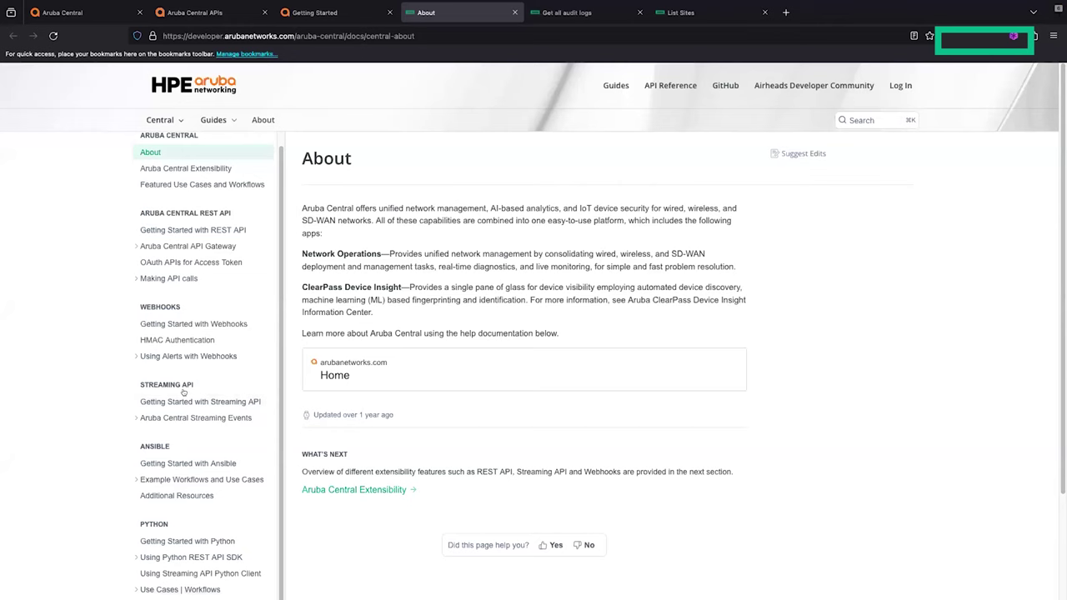
scroll(183, 392, down, 1)
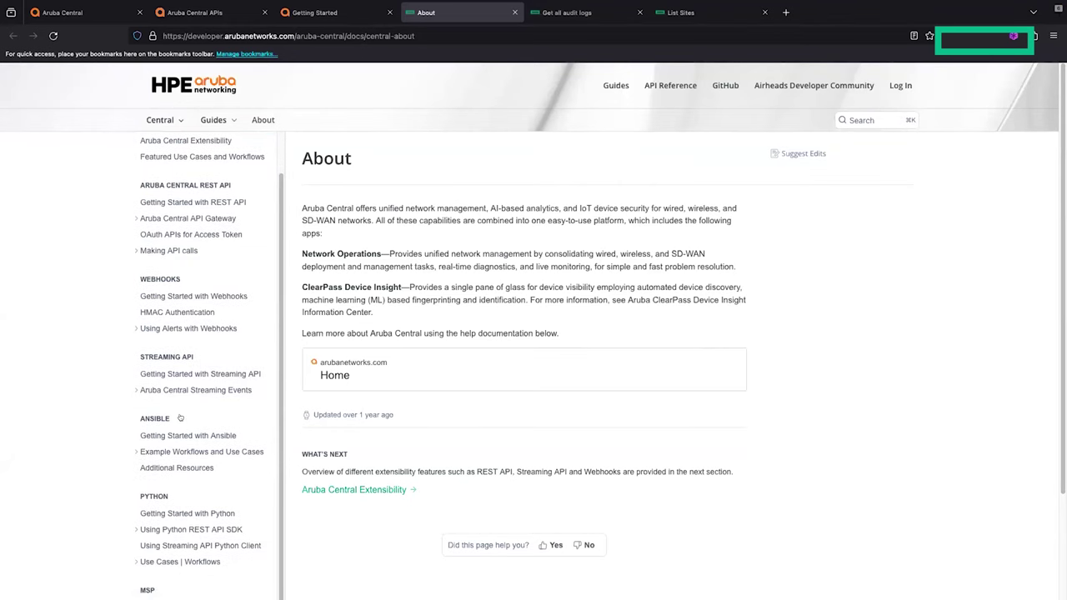
scroll(180, 416, down, 1)
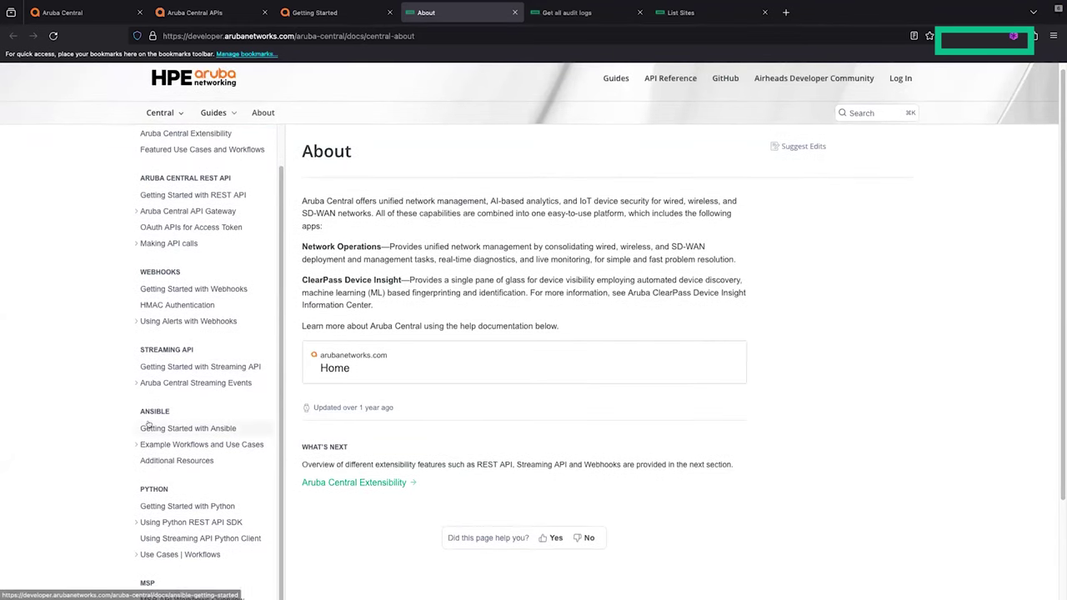
scroll(156, 495, down, 1)
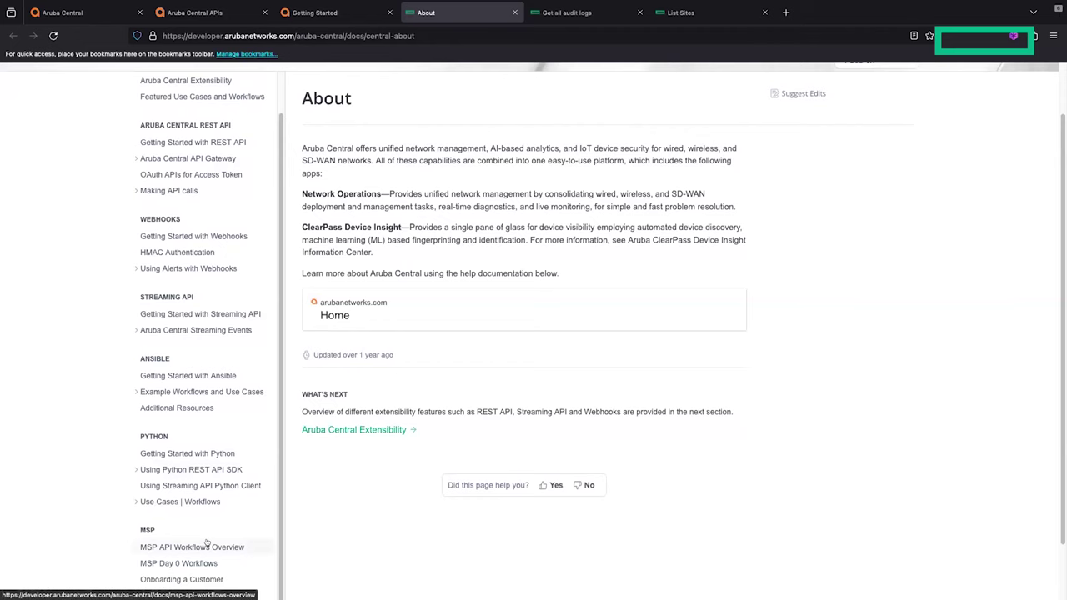
scroll(221, 544, down, 1)
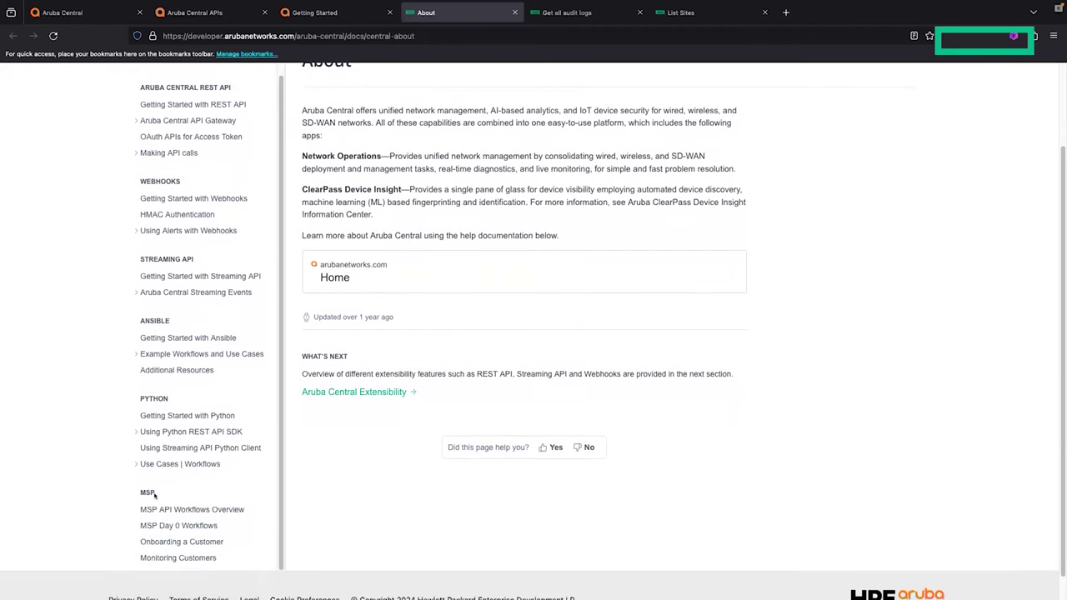
scroll(242, 525, up, 1)
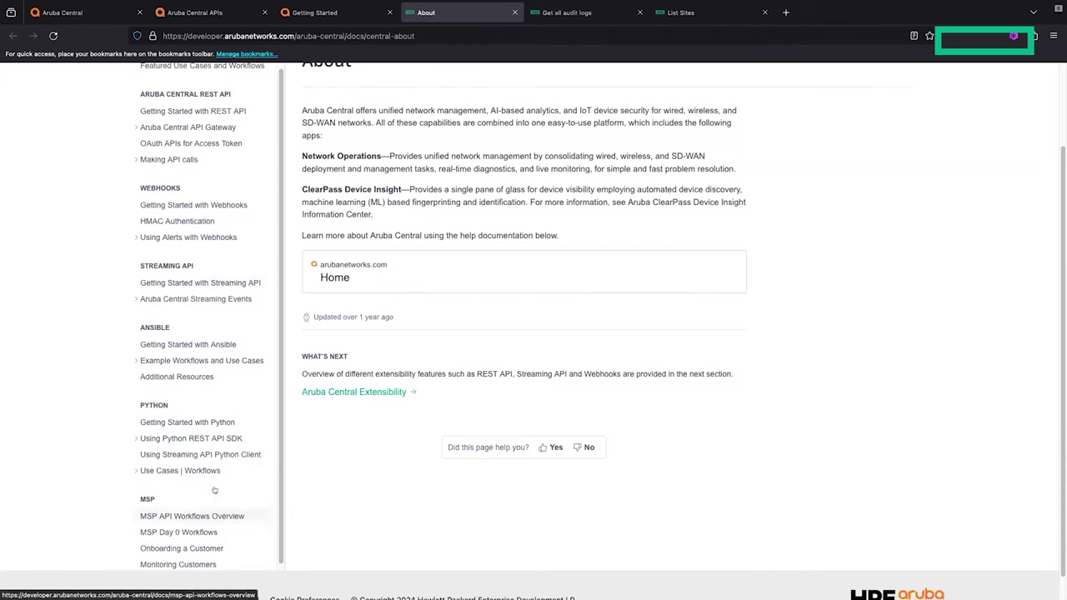
scroll(352, 487, up, 2)
Step: Read the Get all audit logs description and query parameters, then bring up List Sites
click(586, 14)
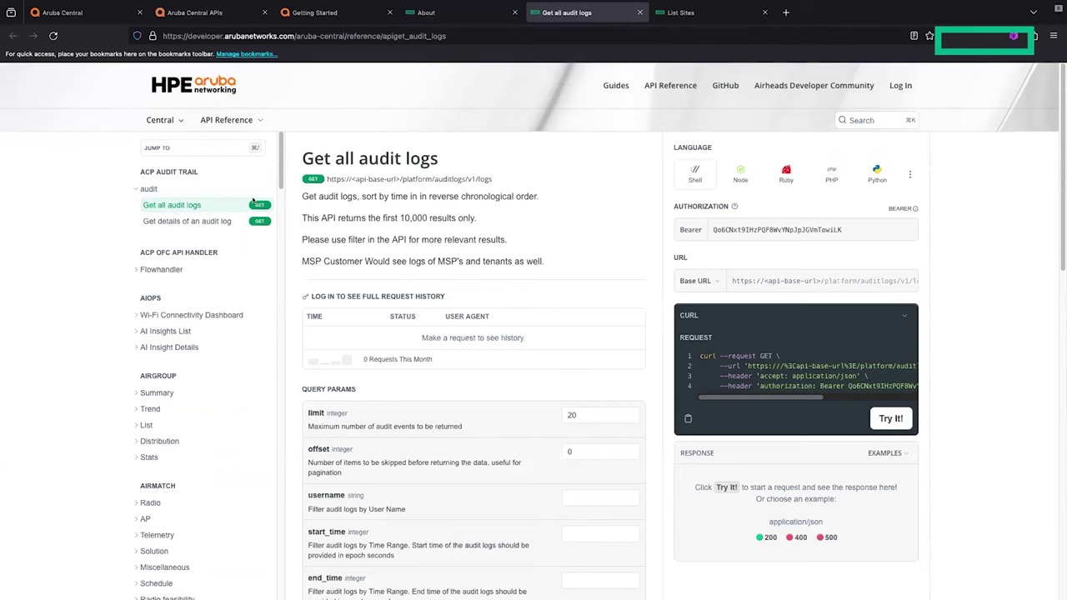
scroll(242, 197, down, 1)
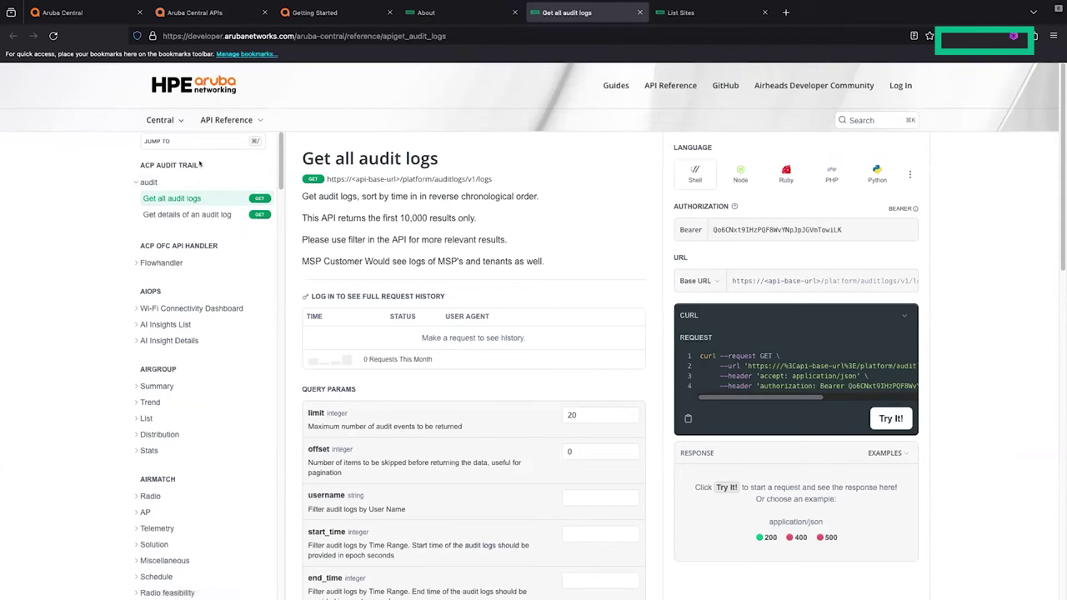
scroll(240, 336, down, 20)
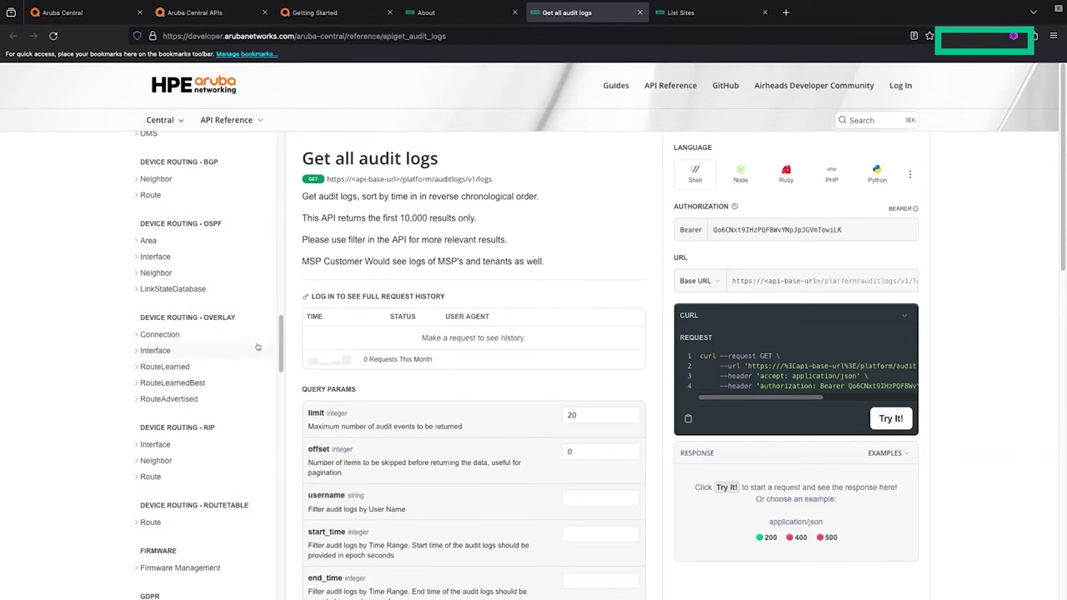
scroll(240, 336, up, 5)
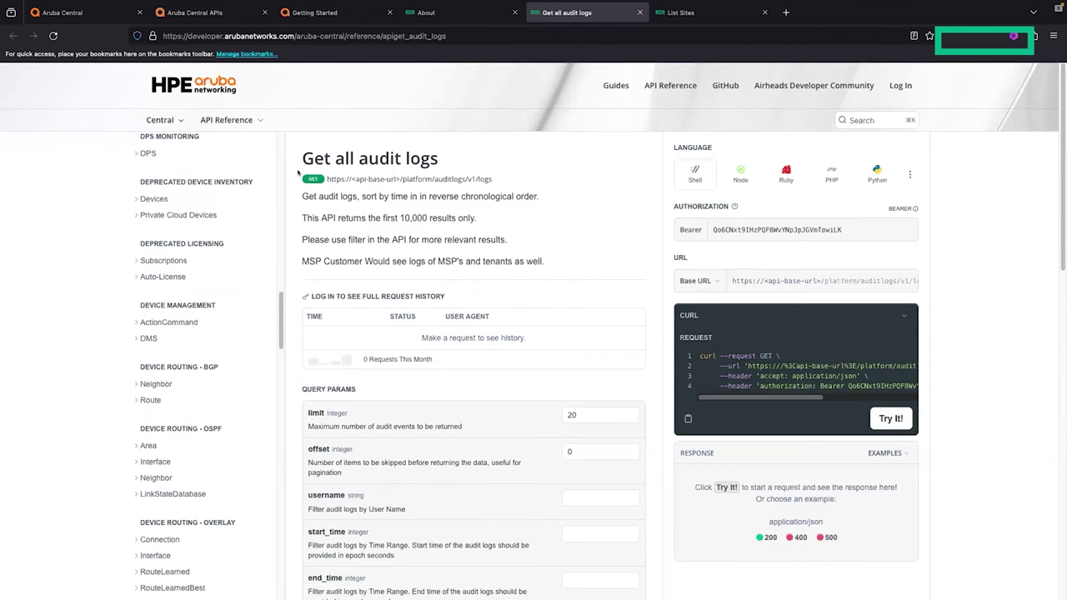
drag(300, 195, 564, 256)
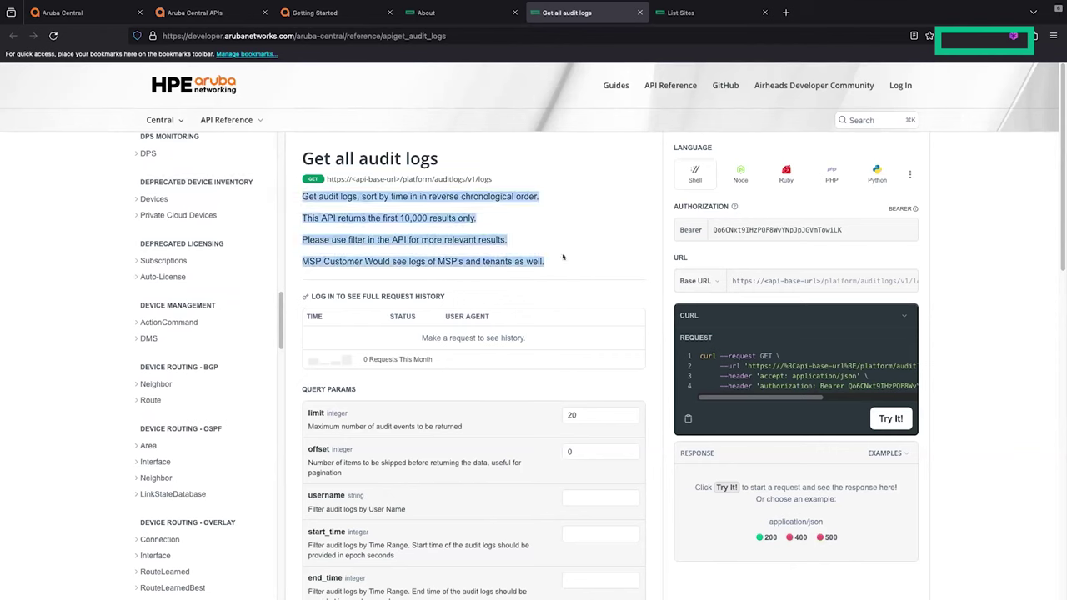
click(546, 265)
scroll(392, 377, down, 1)
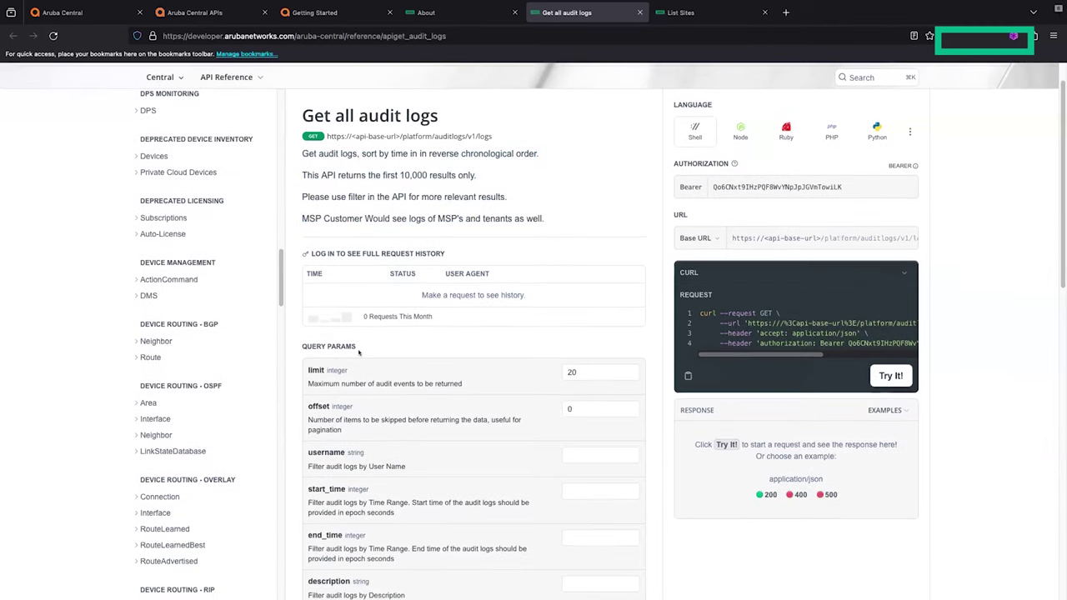
scroll(359, 351, down, 1)
scroll(667, 209, down, 5)
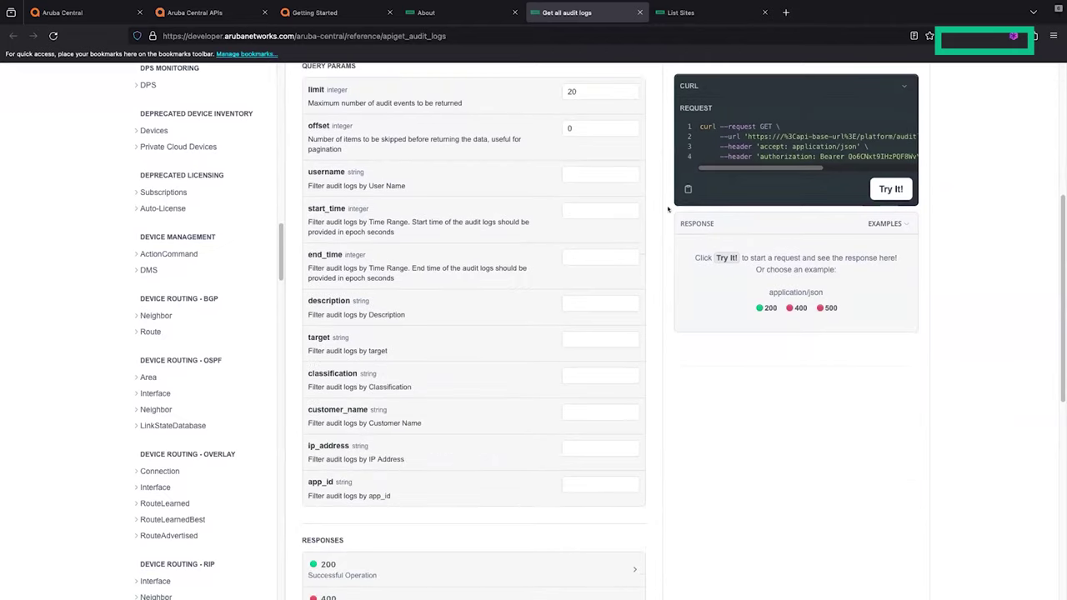
scroll(642, 205, down, 2)
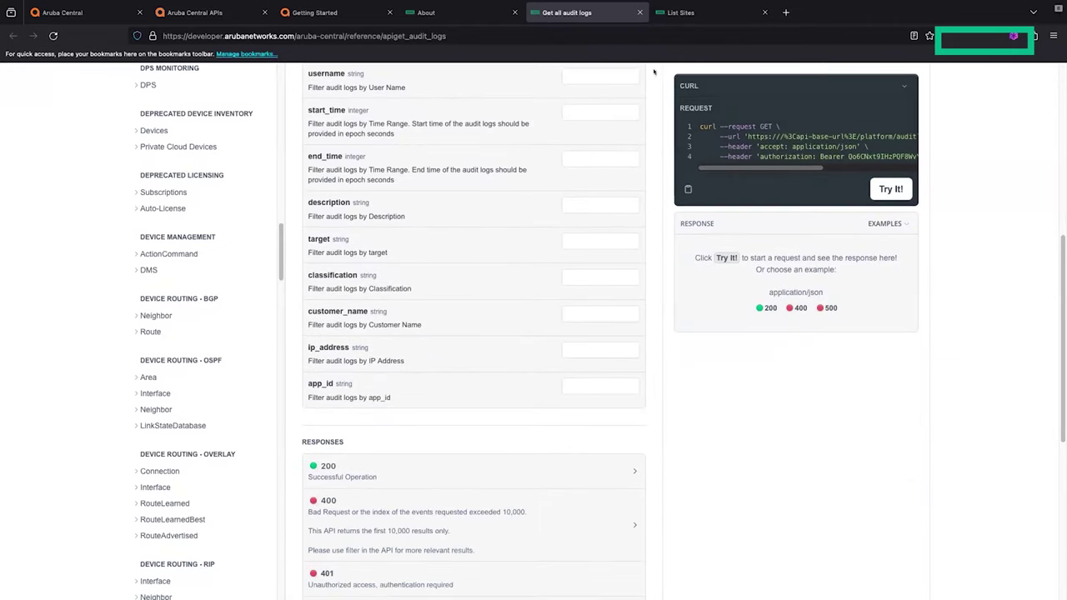
click(676, 23)
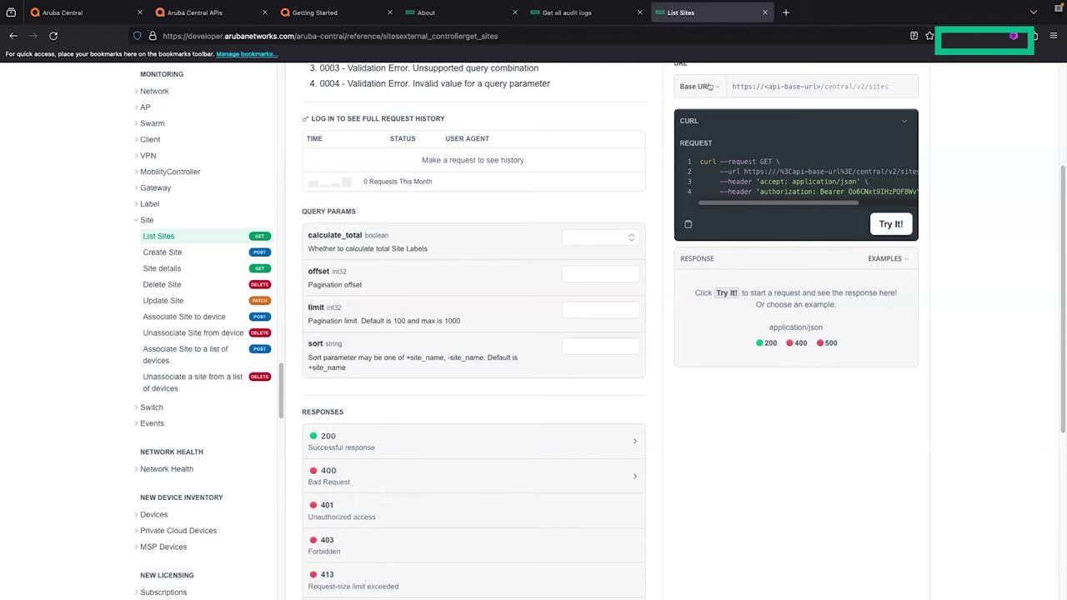
Step: Check the swagger page's gateway address, then set List Sites base URL to apigw-uswest4 (US-West4)
click(709, 87)
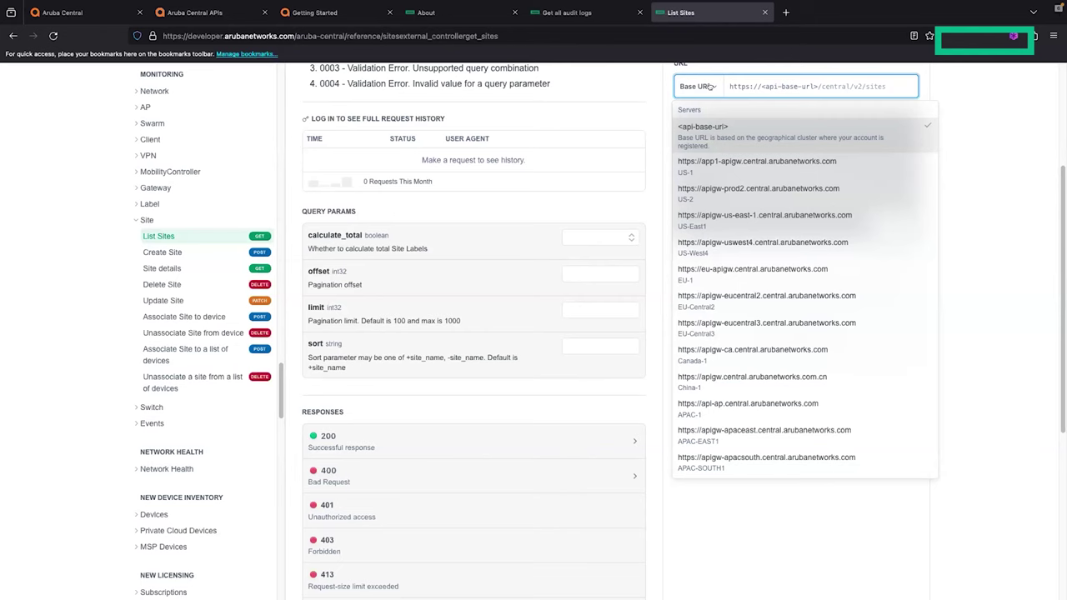
click(234, 15)
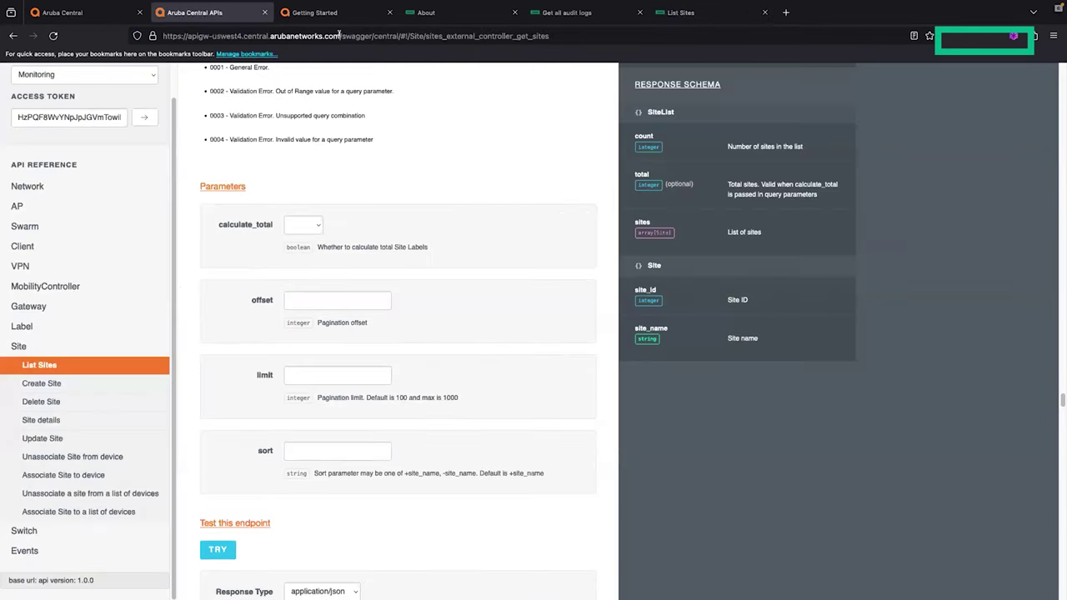
drag(339, 35, 146, 36)
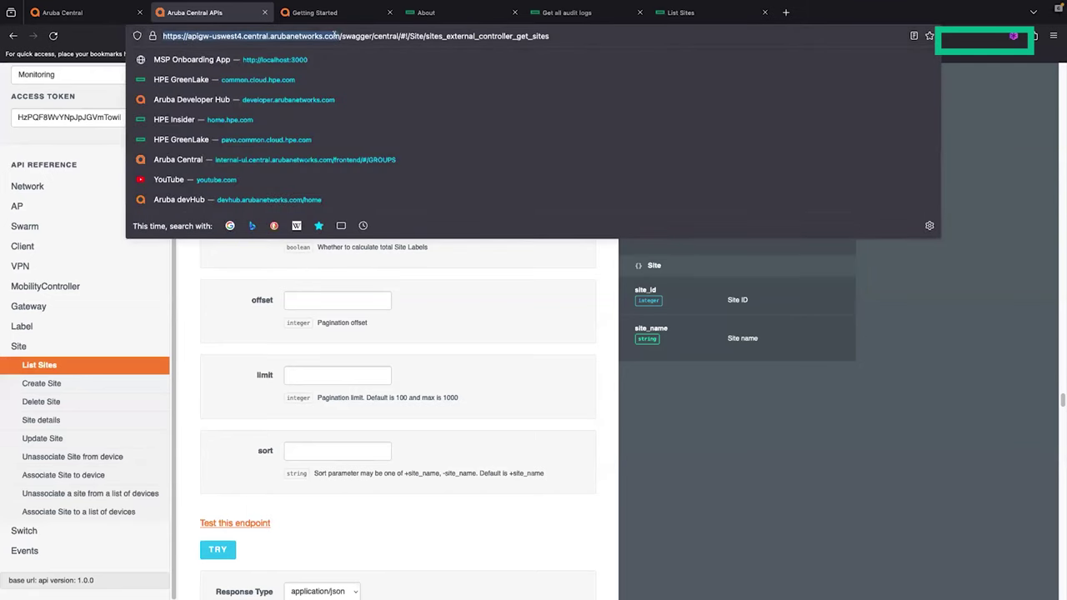
click(680, 12)
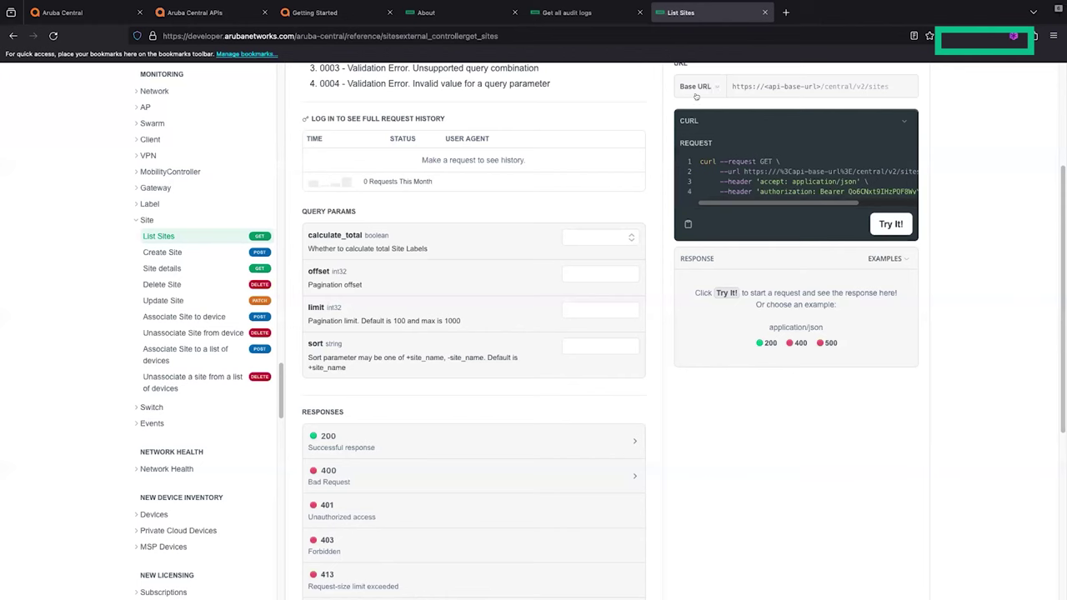
click(705, 86)
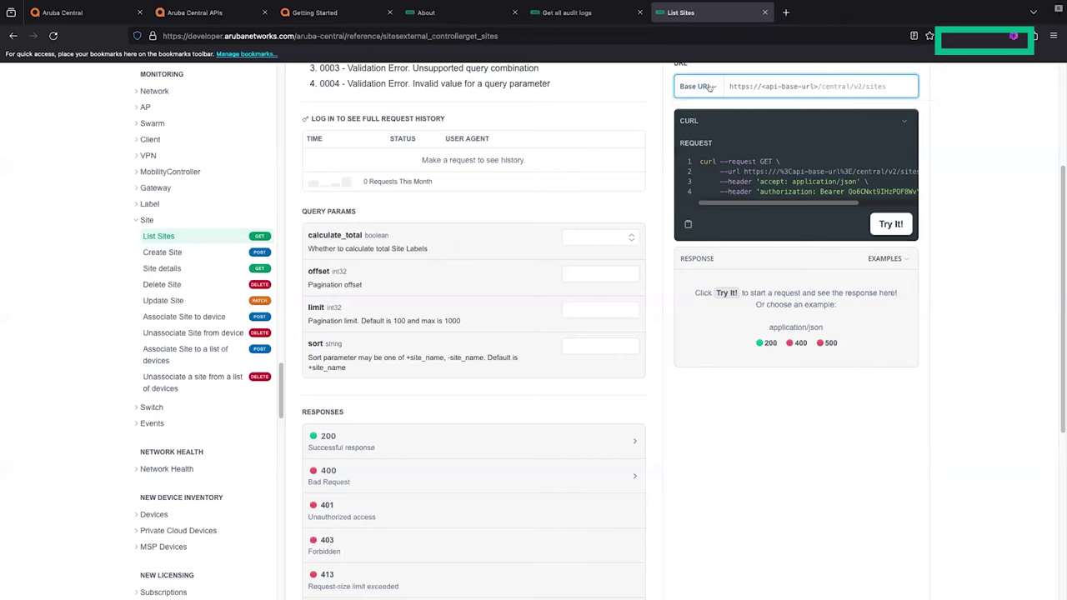
click(762, 243)
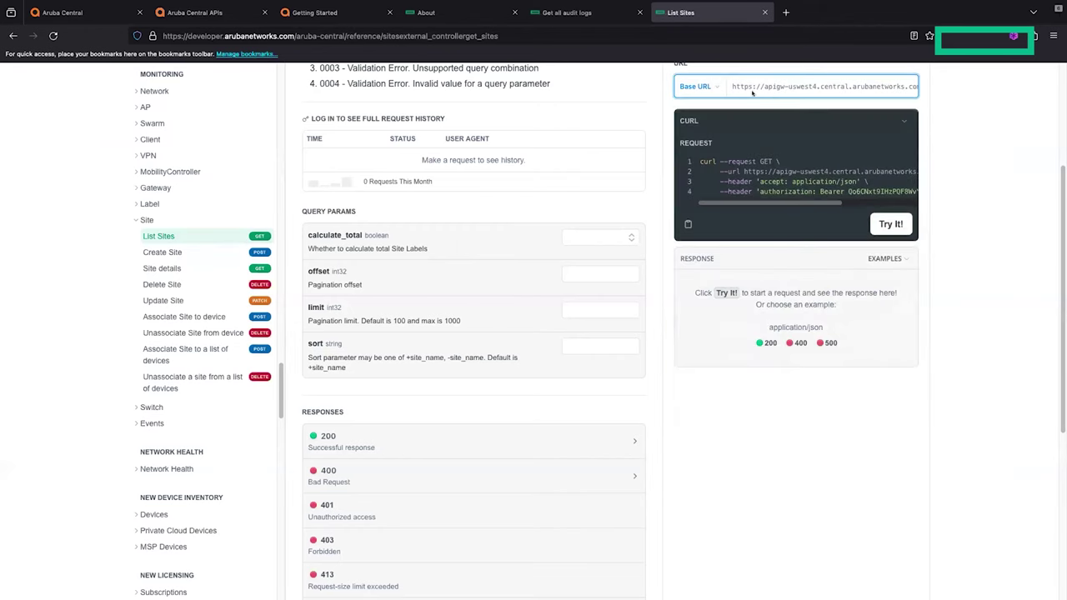
Step: Run the devHub List Sites call and review the 200 JSON response listing three sites
click(890, 224)
scroll(949, 220, down, 3)
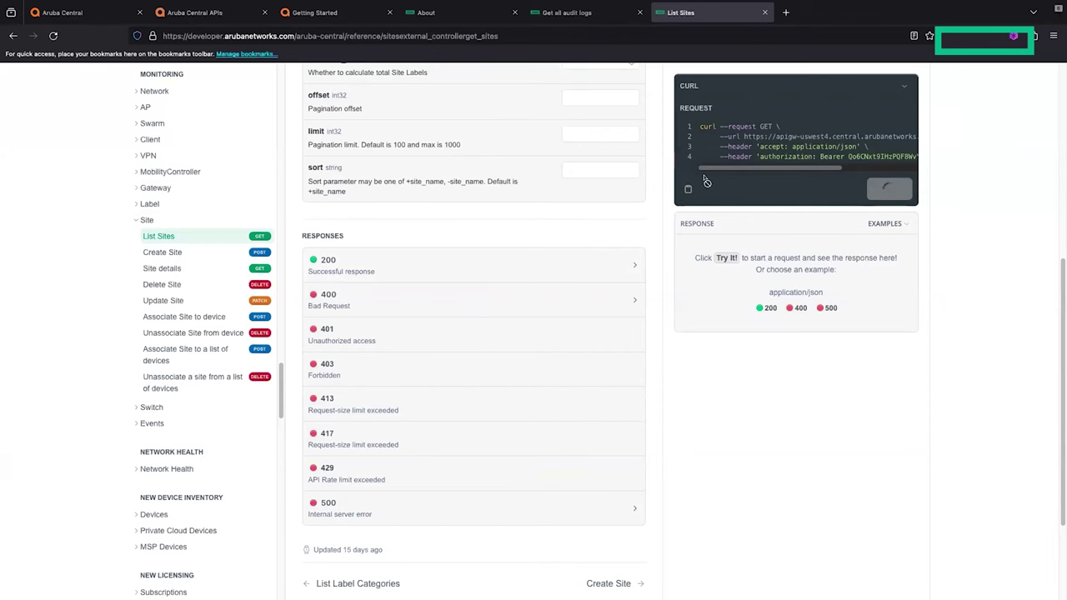
scroll(446, 211, up, 2)
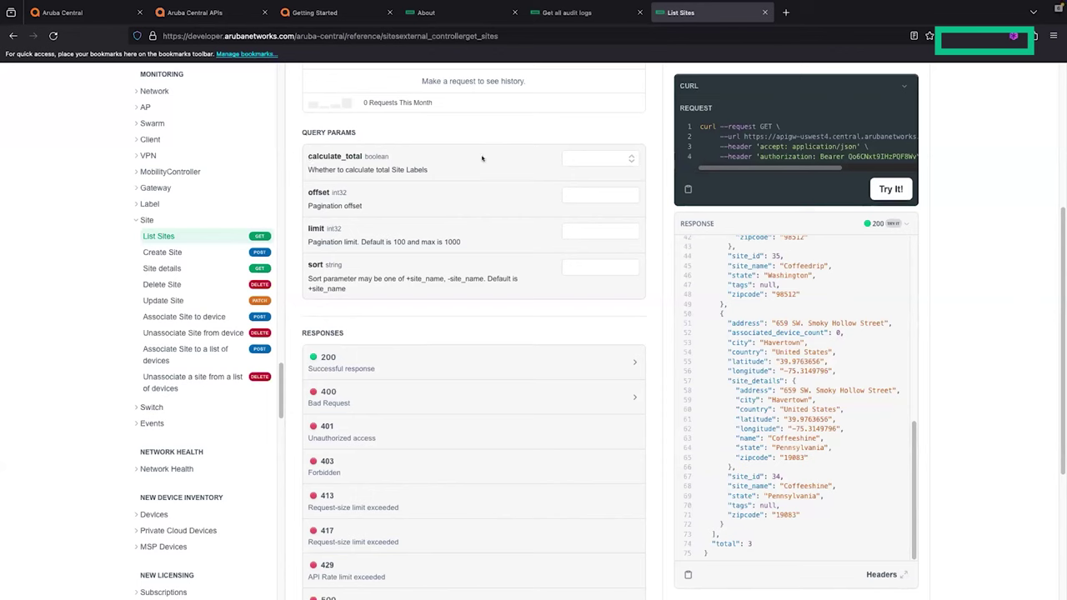
scroll(878, 320, up, 5)
scroll(877, 319, up, 3)
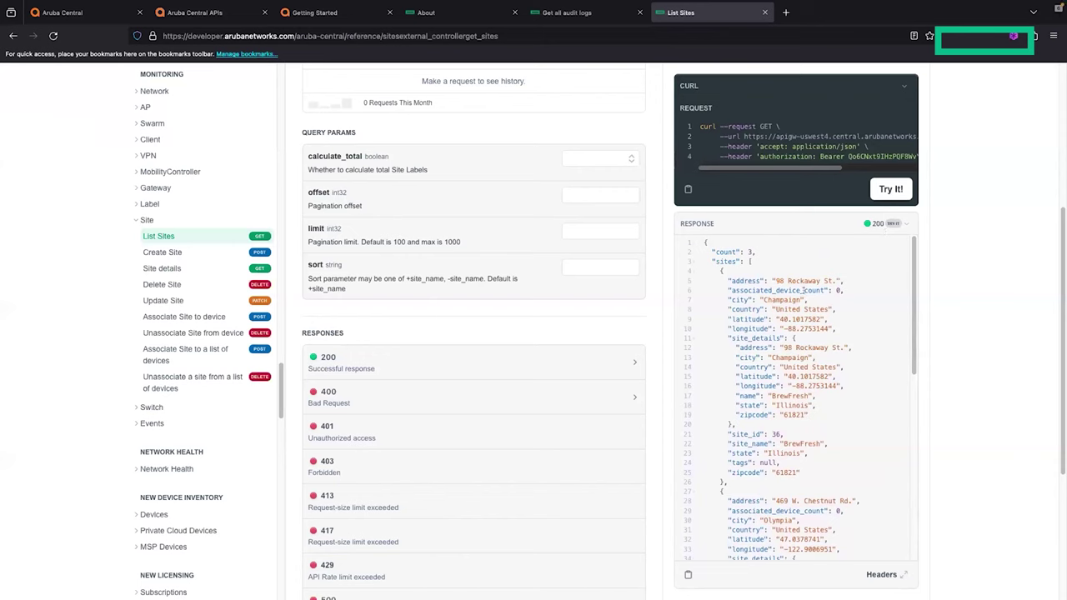
scroll(802, 290, down, 1)
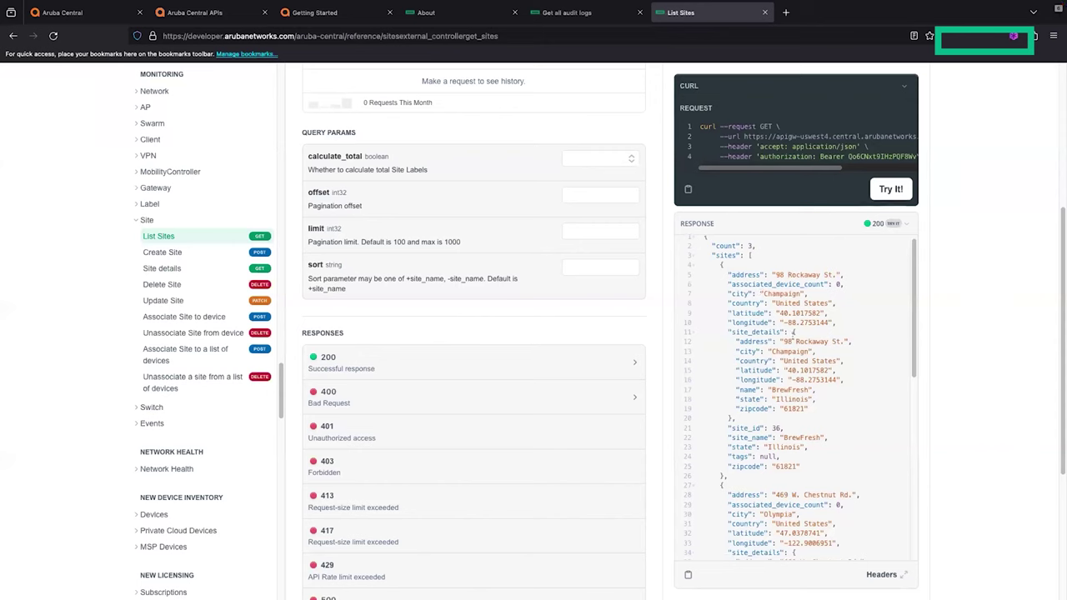
scroll(788, 388, down, 2)
scroll(788, 387, down, 4)
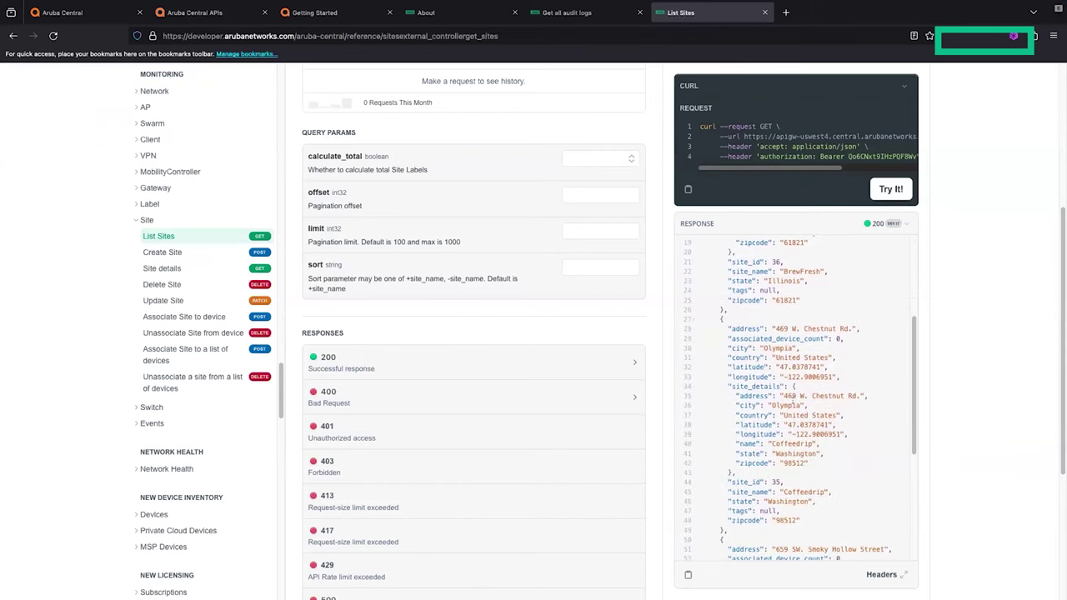
scroll(802, 405, down, 6)
scroll(783, 434, up, 1)
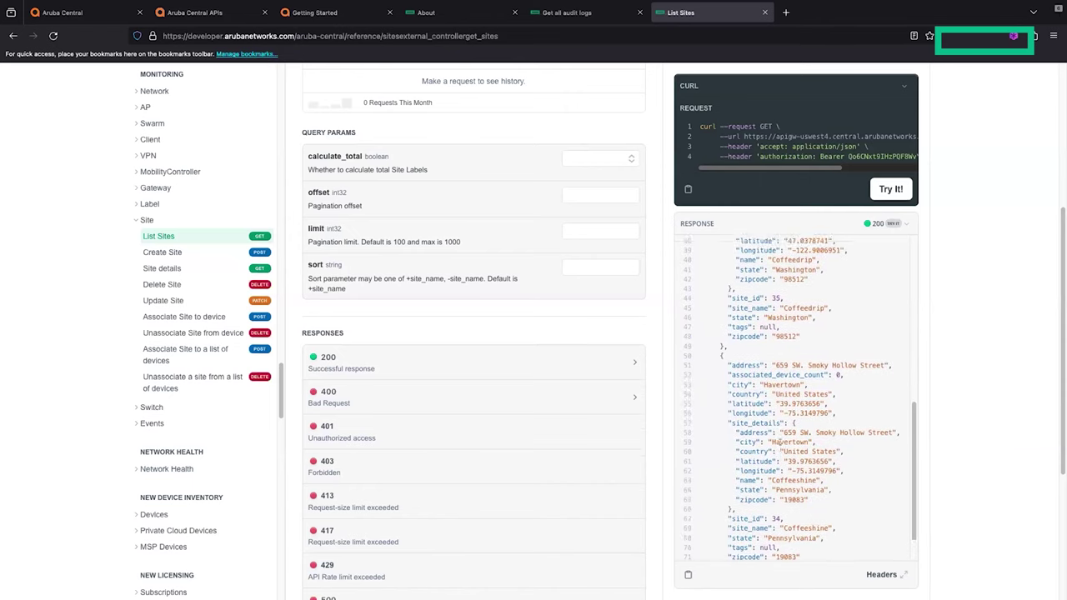
scroll(780, 441, down, 1)
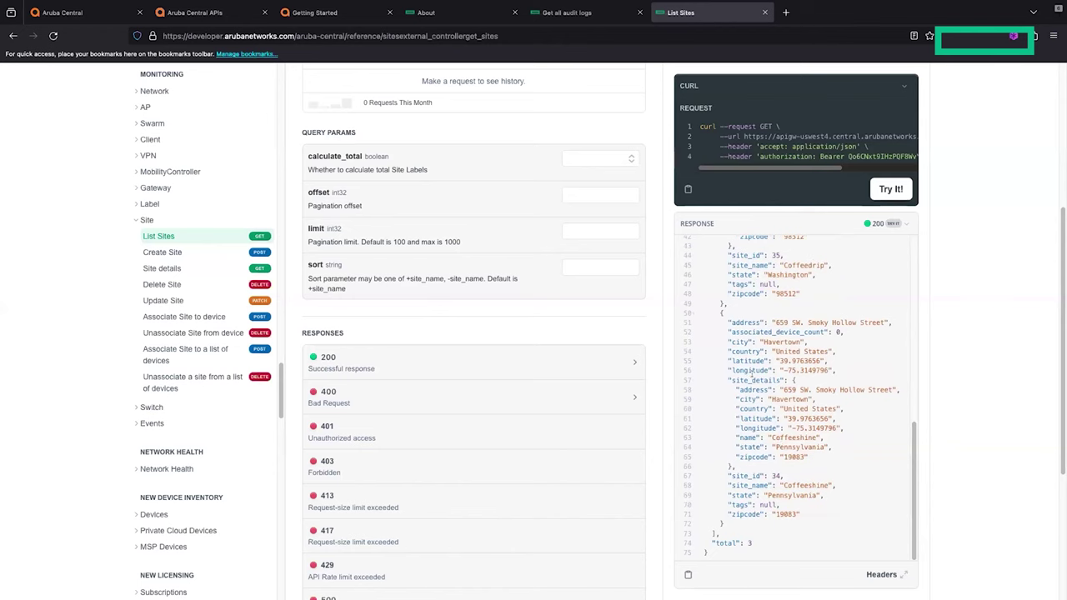
Step: Copy the JSON response, glance at the headers, and switch to the 'Using Aruba Central REST API' slide
click(687, 575)
click(880, 573)
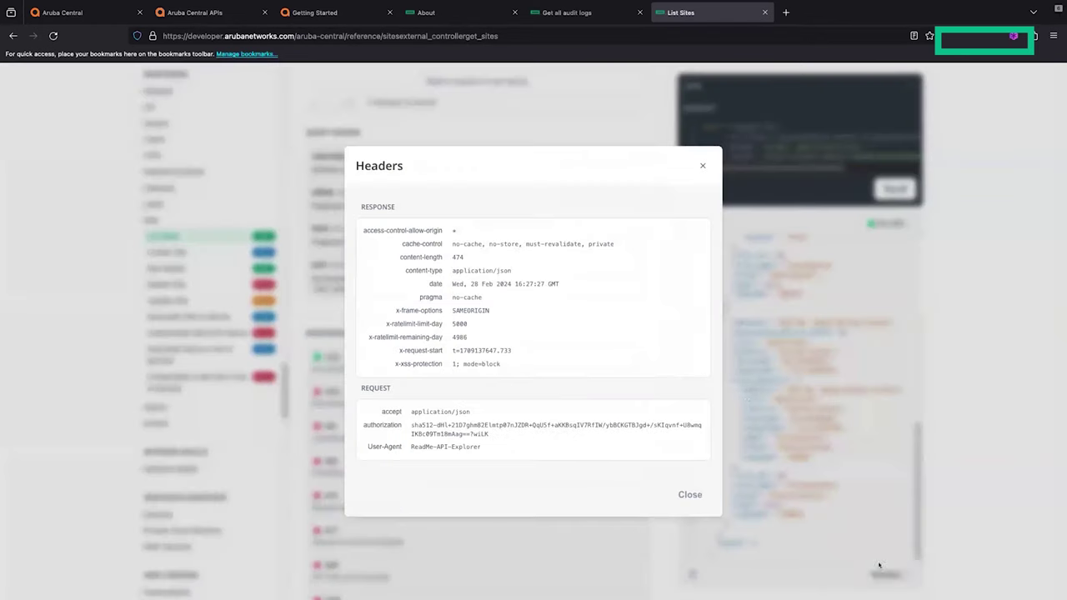
click(701, 163)
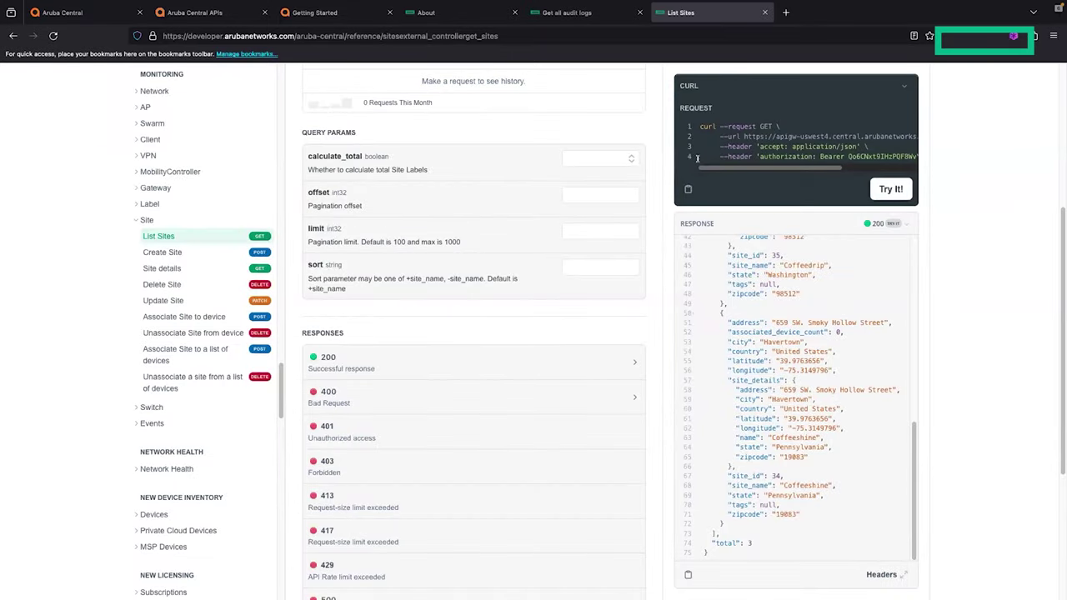
key(ctrl+Up)
Step: Present the 'Using Aruba Central REST API' slide full screen, then switch back to the browser desktop
key(ctrl+Left)
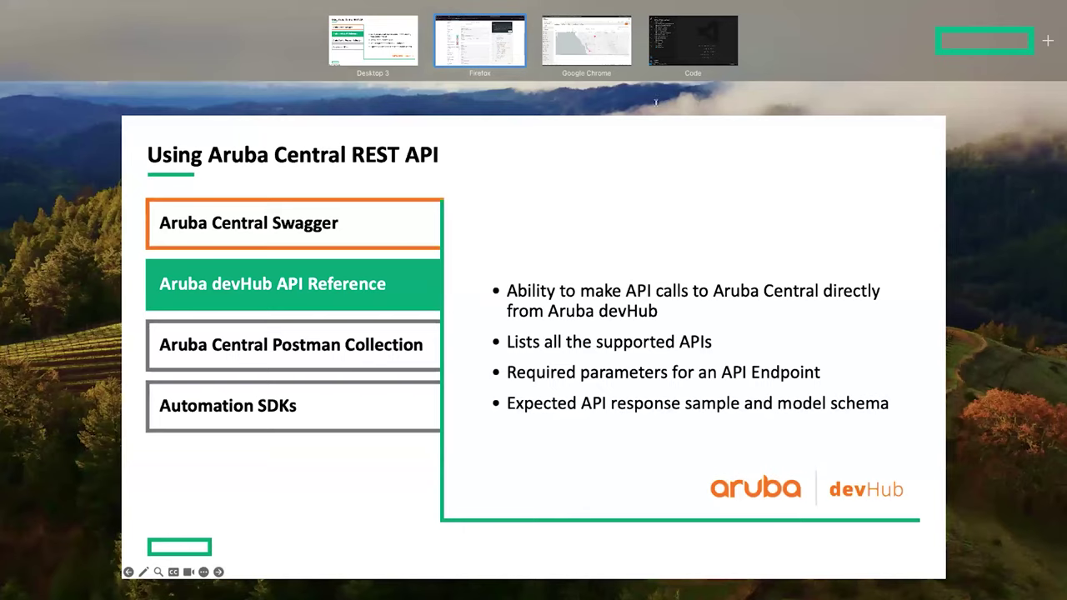
click(371, 44)
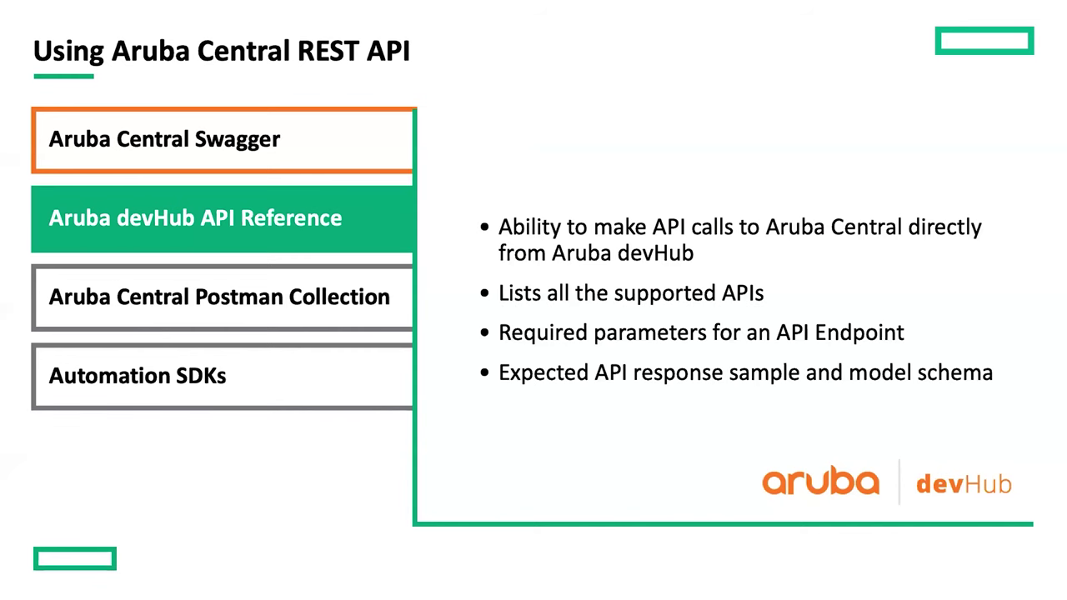
key(ctrl+Up)
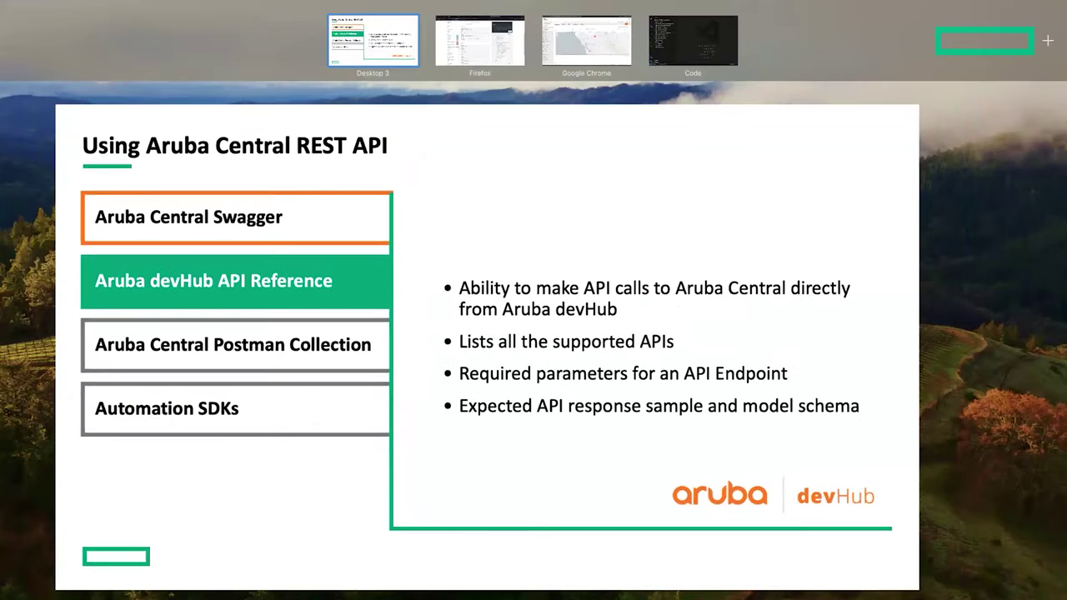
key(ctrl+Right)
Step: Close the group and site scope list to review My Apps & Tokens, then return to the Swagger docs
click(88, 17)
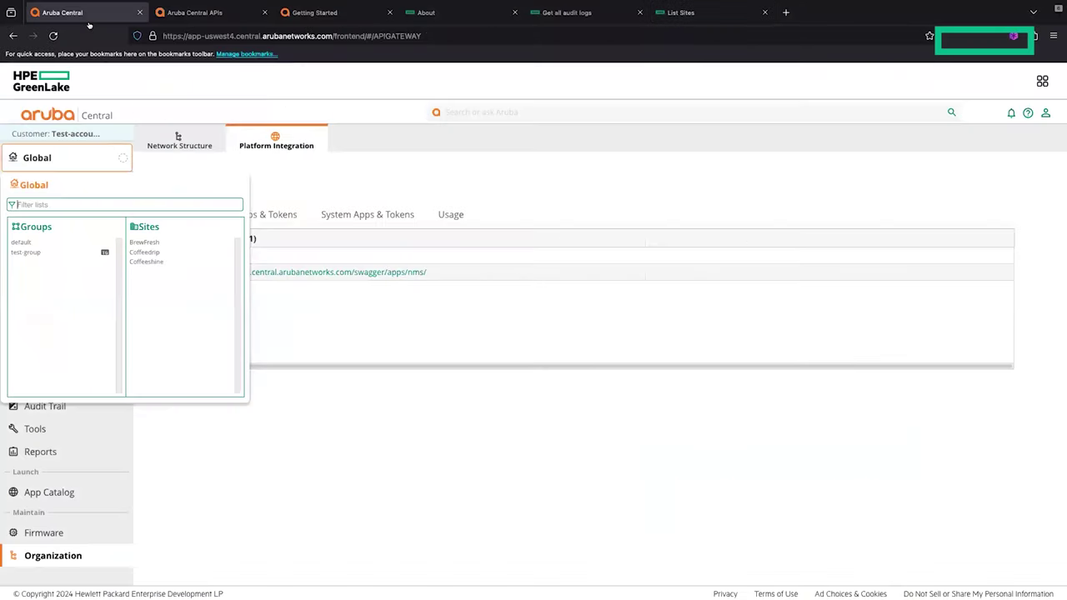
click(267, 214)
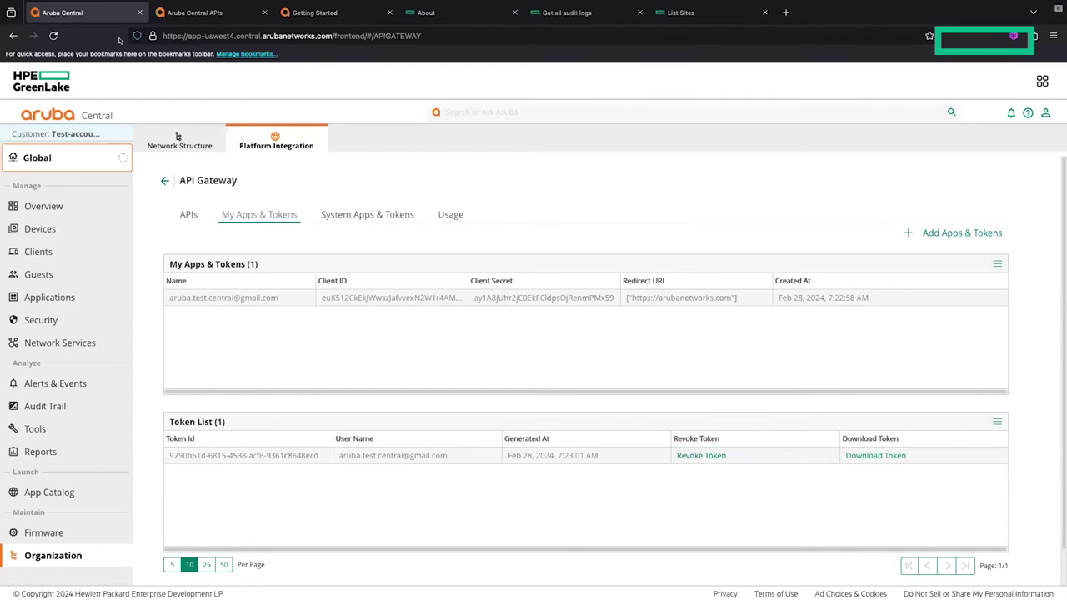
click(200, 13)
Step: Choose the Refresh API Token category and view its endpoint form, glancing back at the API Gateway tokens page
click(83, 74)
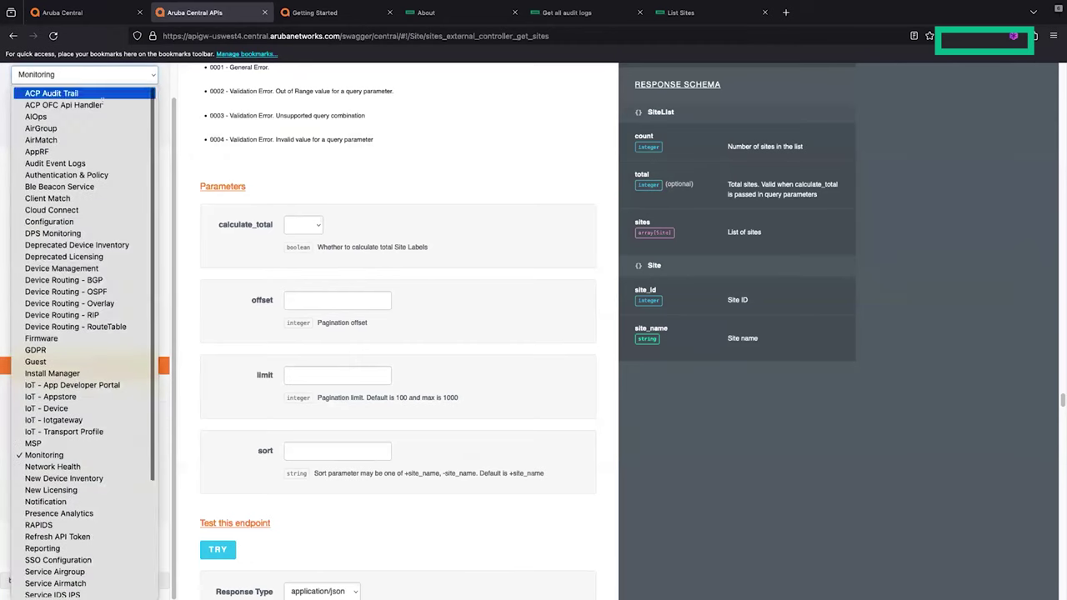
scroll(86, 413, down, 2)
scroll(87, 417, down, 2)
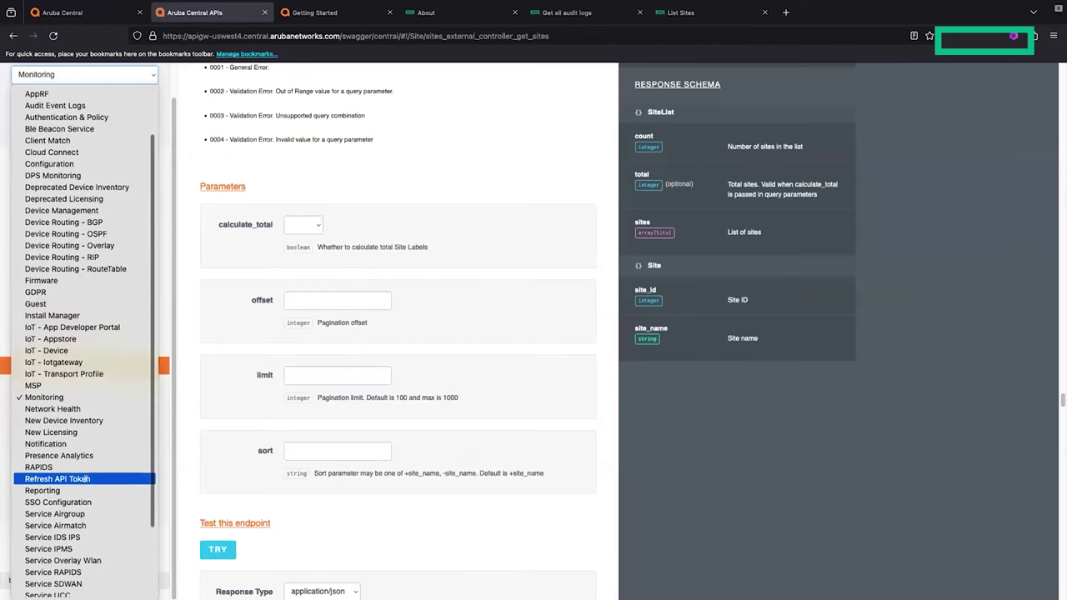
click(85, 471)
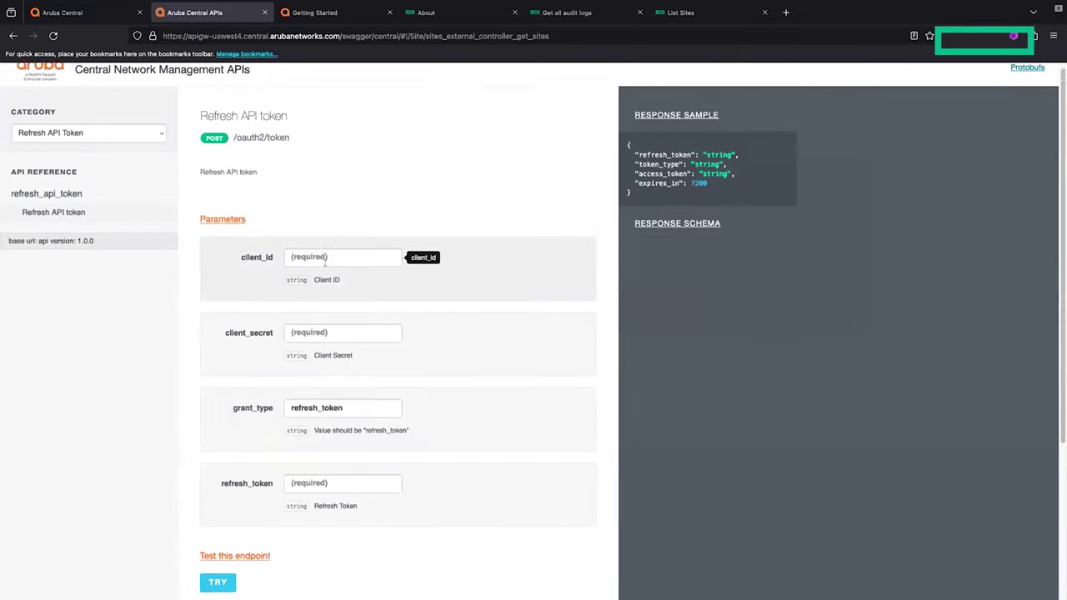
scroll(322, 450, down, 1)
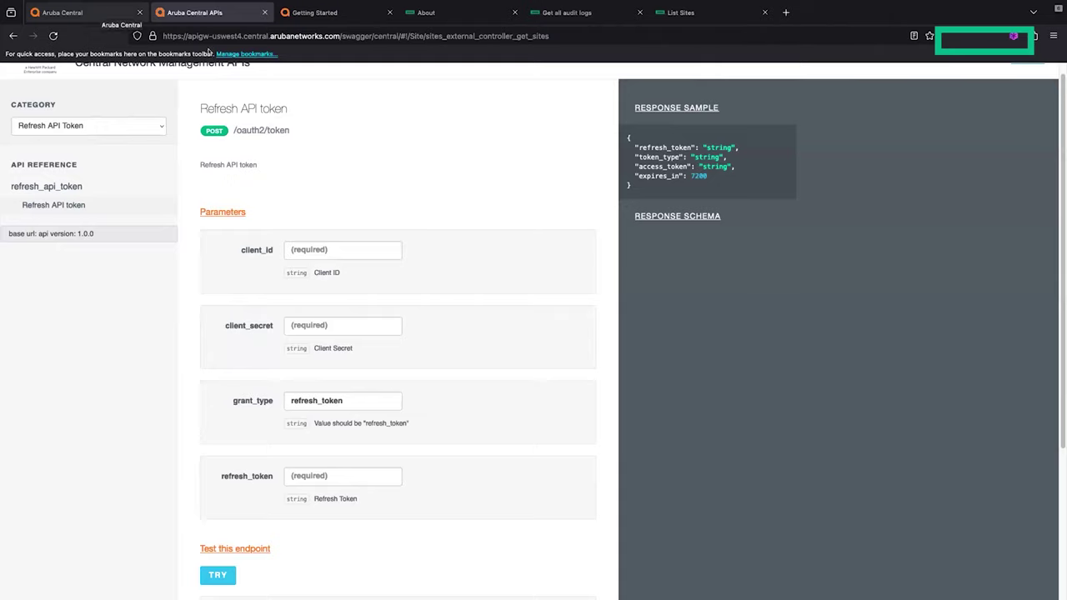
click(99, 10)
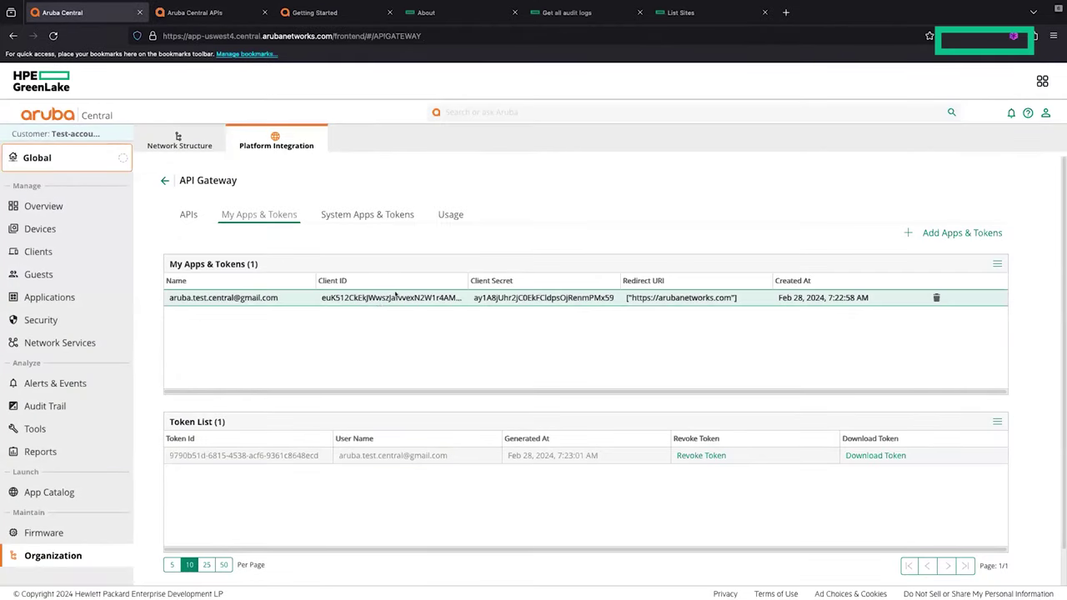
click(223, 17)
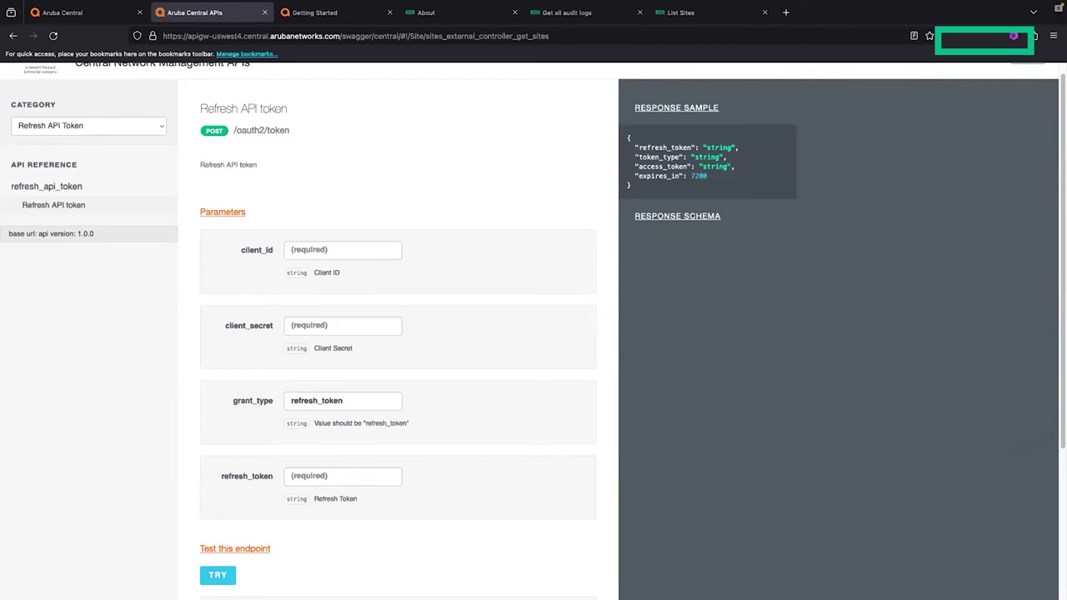
Step: Go back to the slide desktop and show the 'Using Aruba Central REST API' slide full screen
key(ctrl+Up)
key(ctrl+Left)
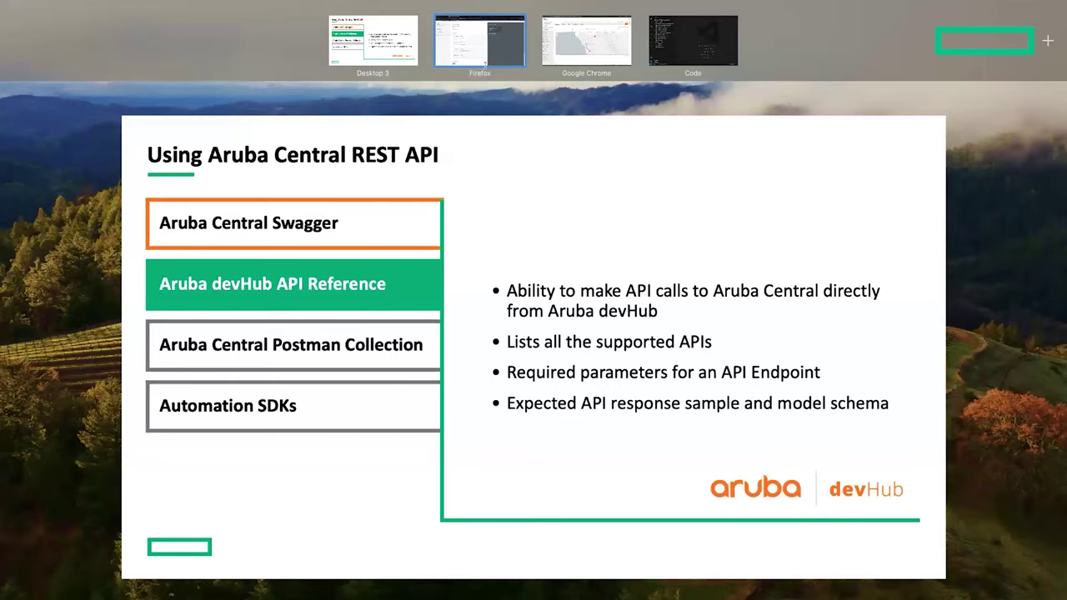
key(Escape)
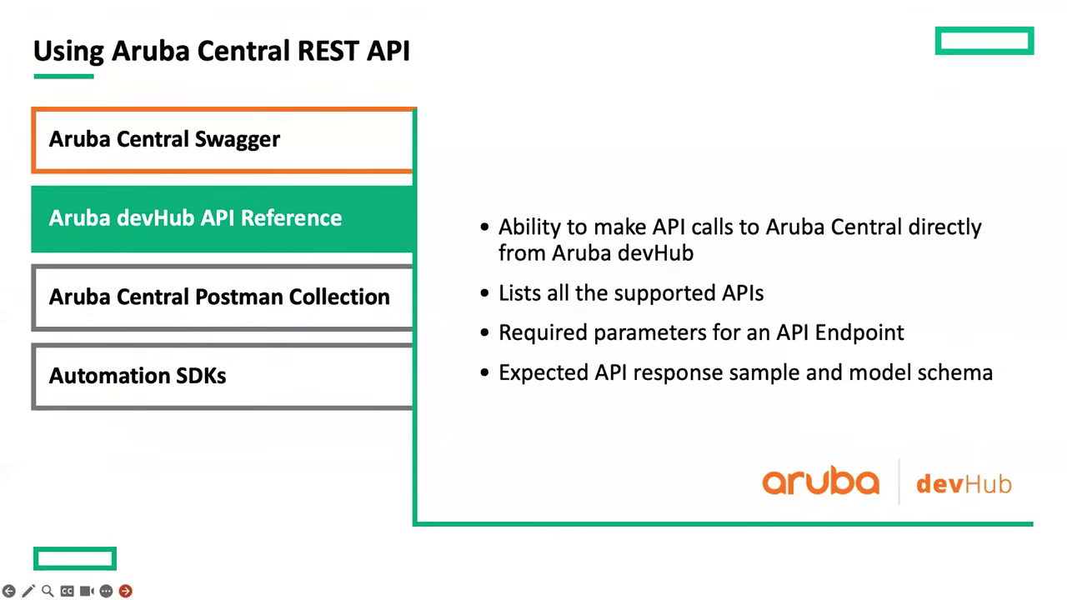
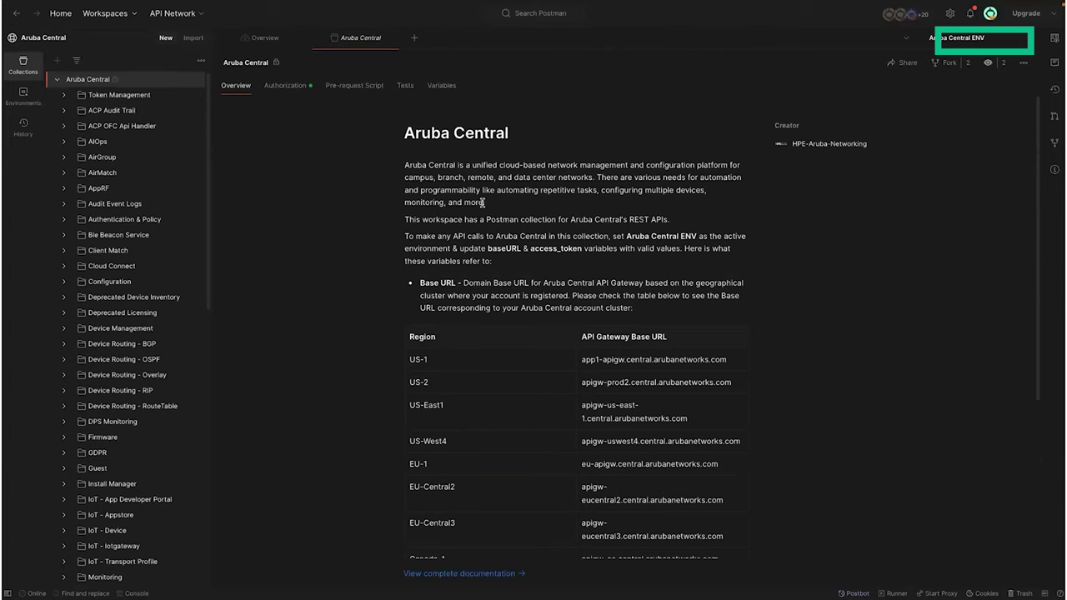
Step: Open the Get all audit logs request under ACP Audit Trail > audit and send it
scroll(159, 188, down, 1)
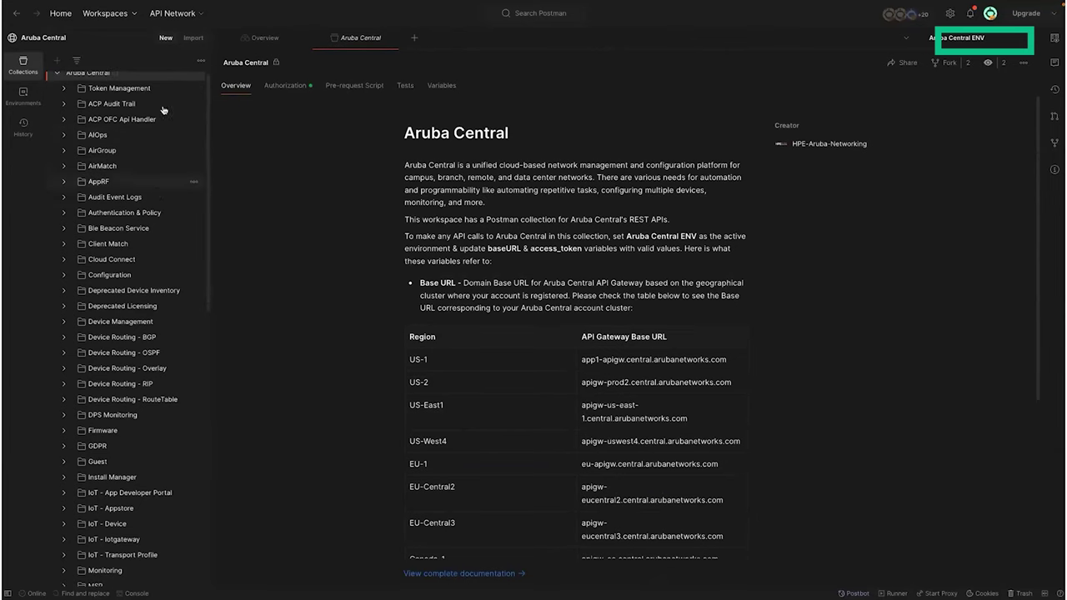
click(163, 107)
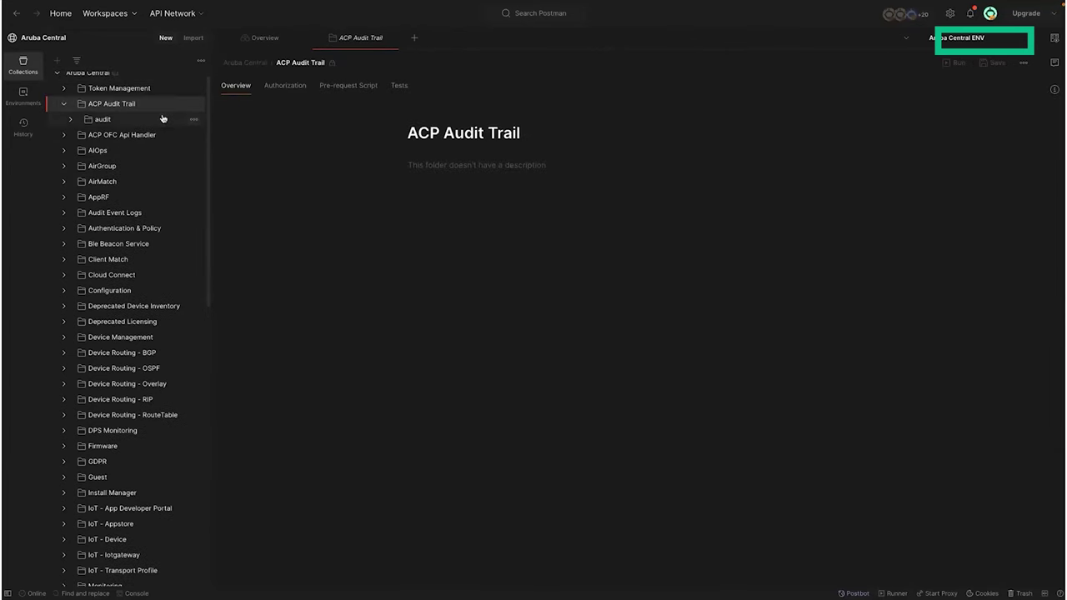
click(162, 118)
click(162, 135)
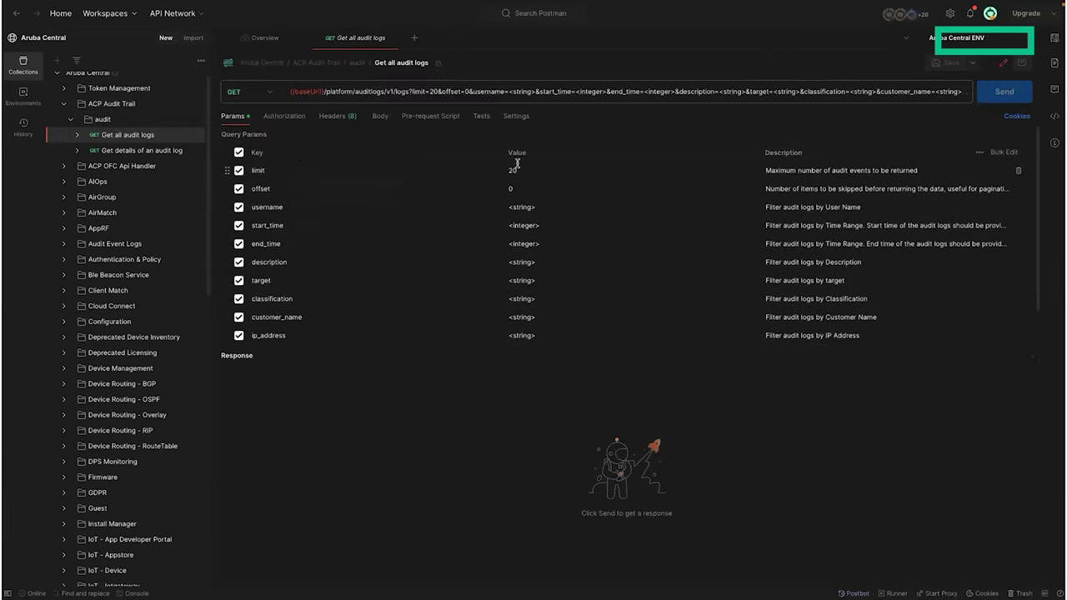
scroll(517, 272, down, 1)
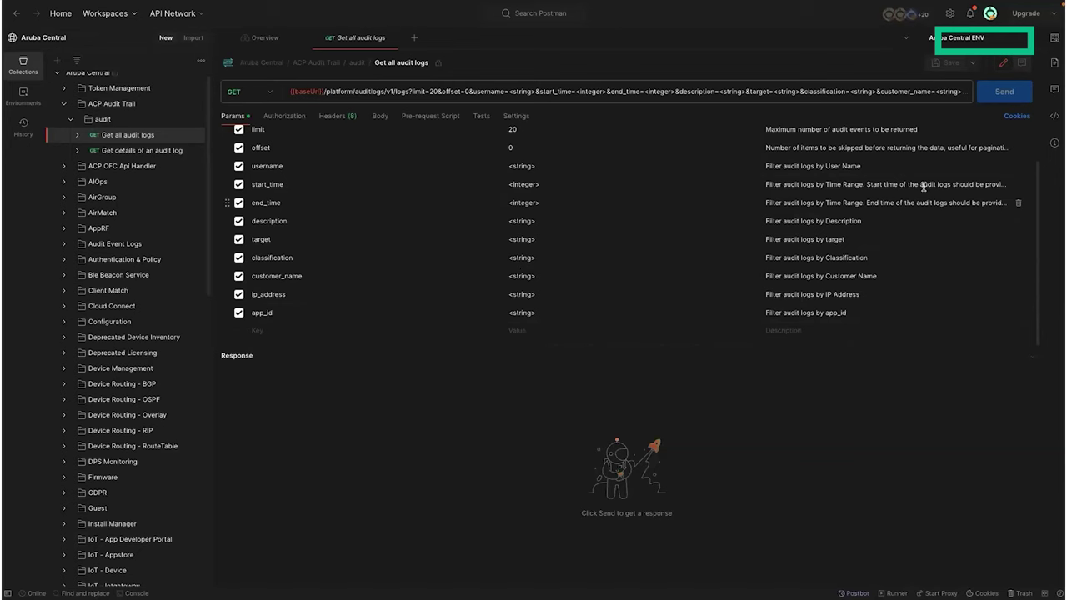
click(1012, 96)
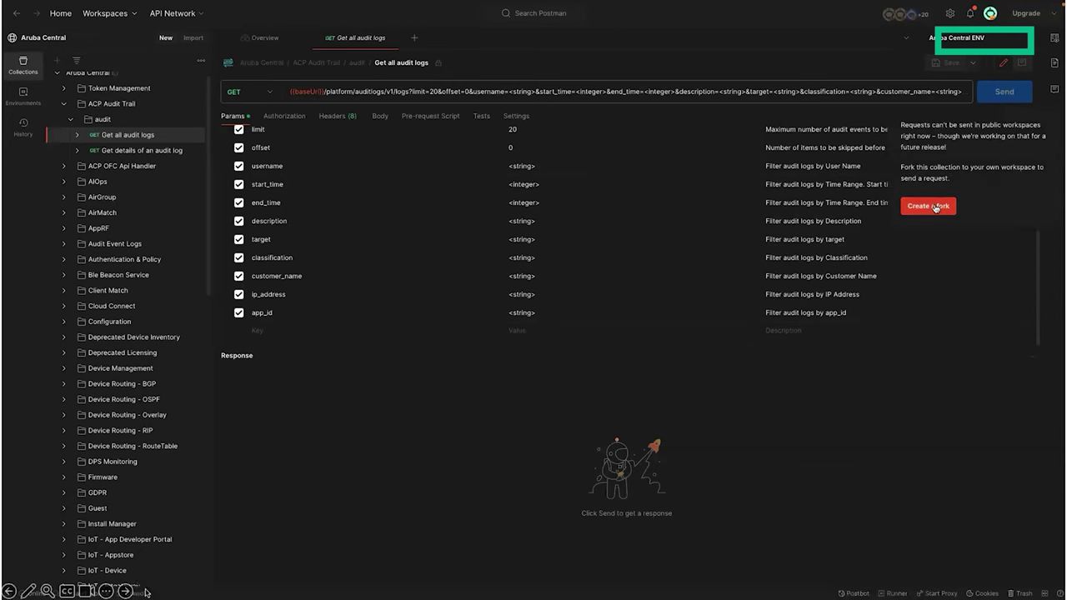
Step: Bring up the environments list, showing the Aruba Central ENV variables
click(146, 586)
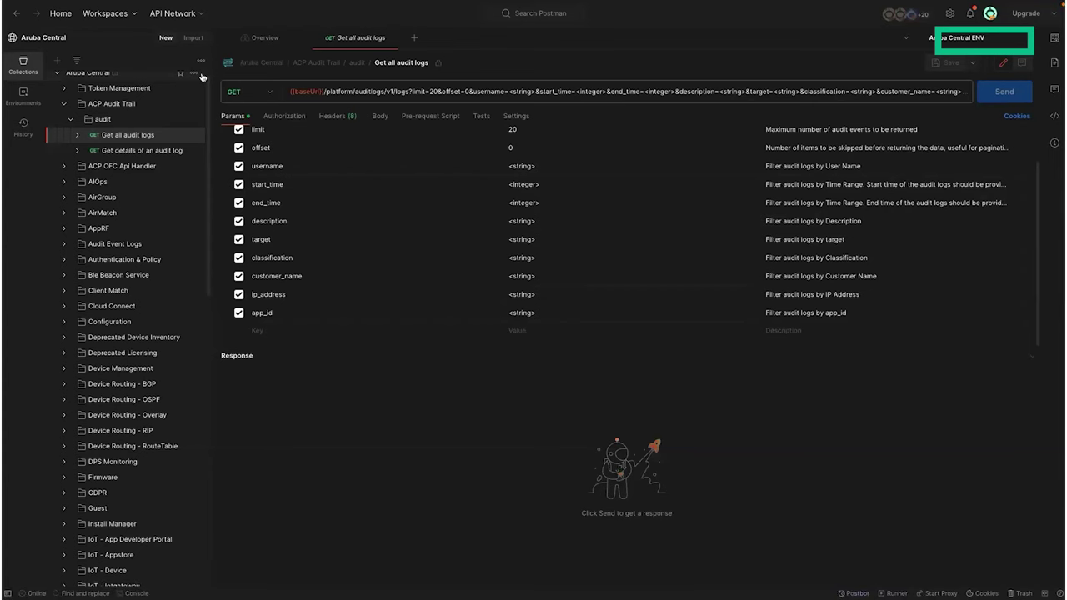
mouse_move(148, 586)
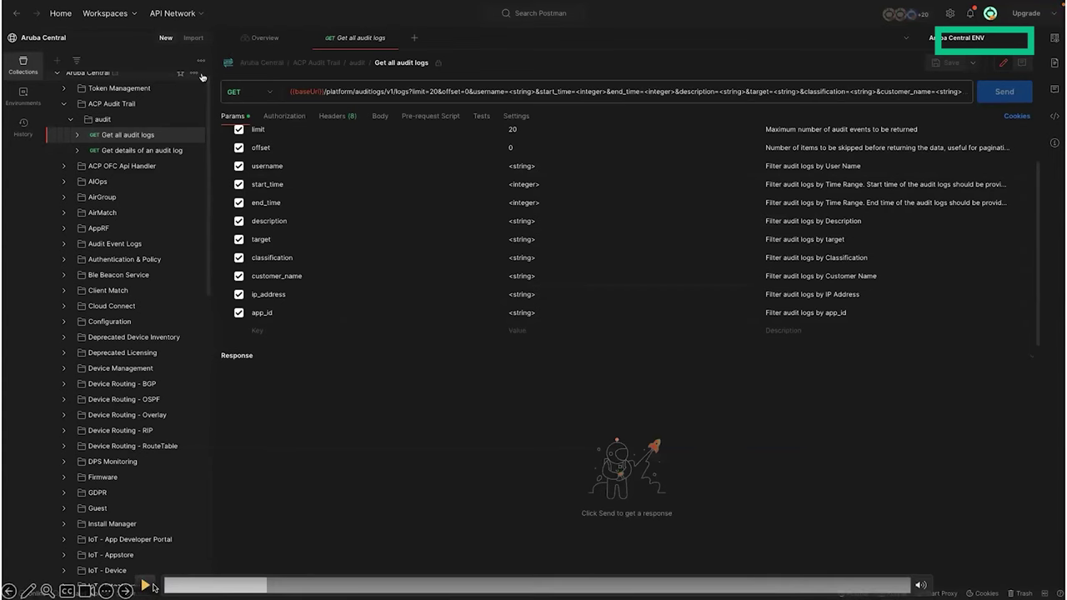
click(147, 587)
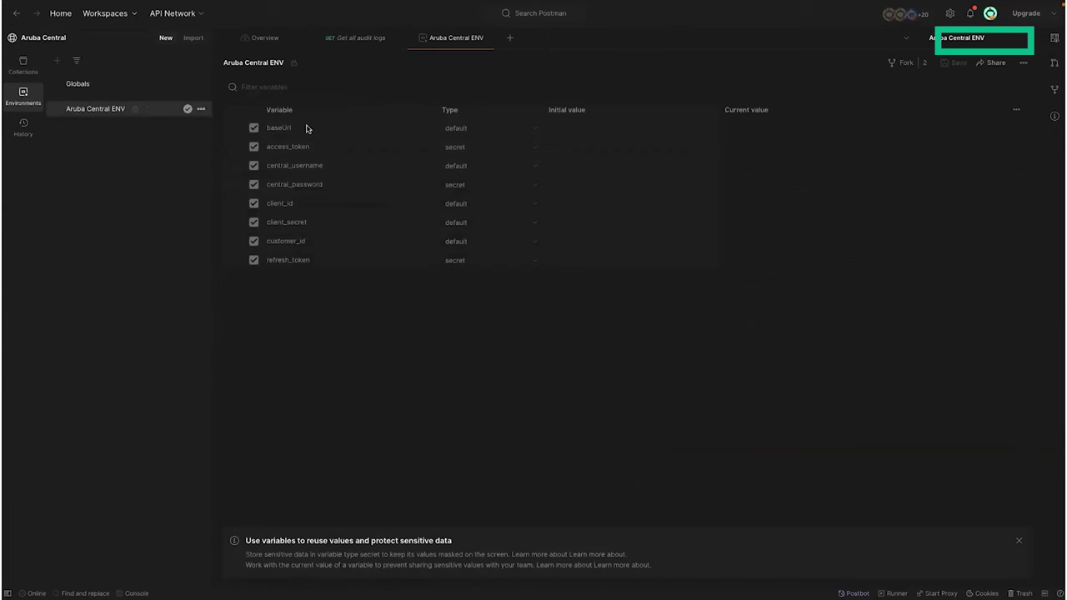
Step: Close the Aruba Central ENV options without forking and switch to My Workspace's collections
click(201, 109)
click(88, 186)
click(130, 15)
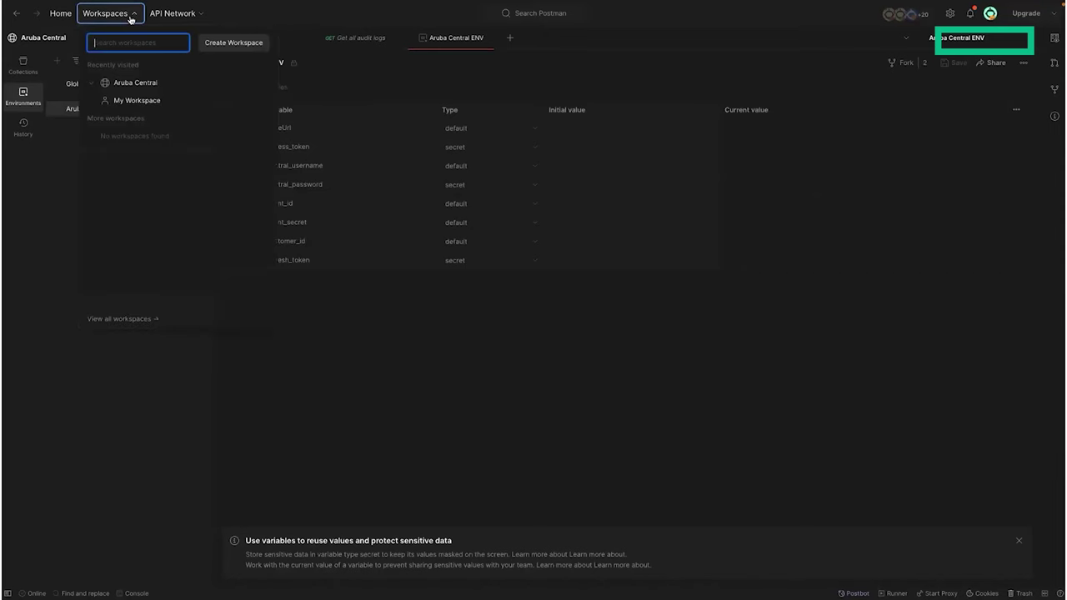
click(143, 100)
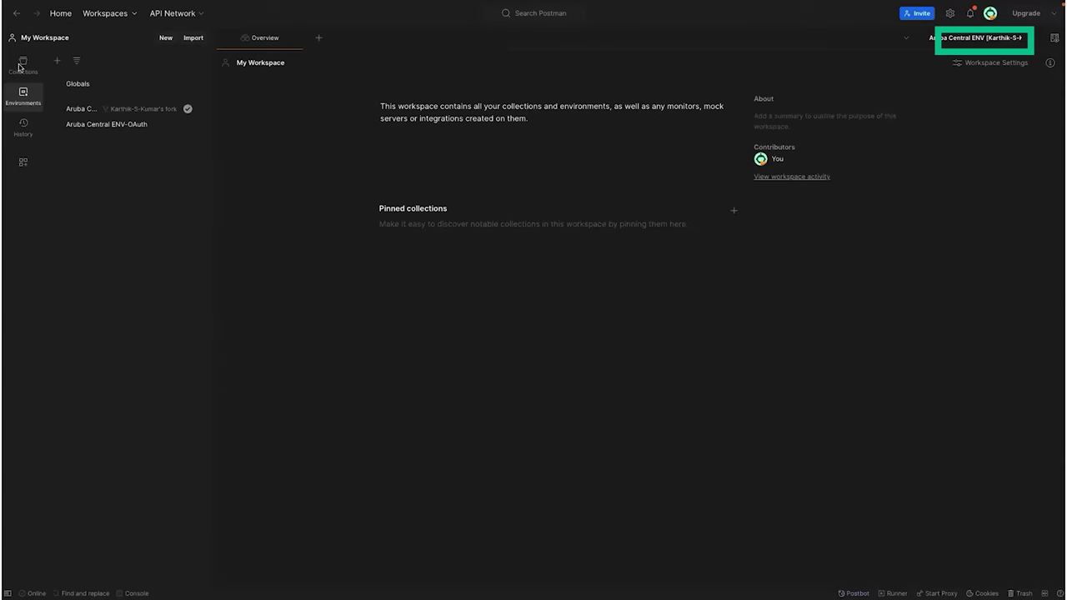
click(23, 73)
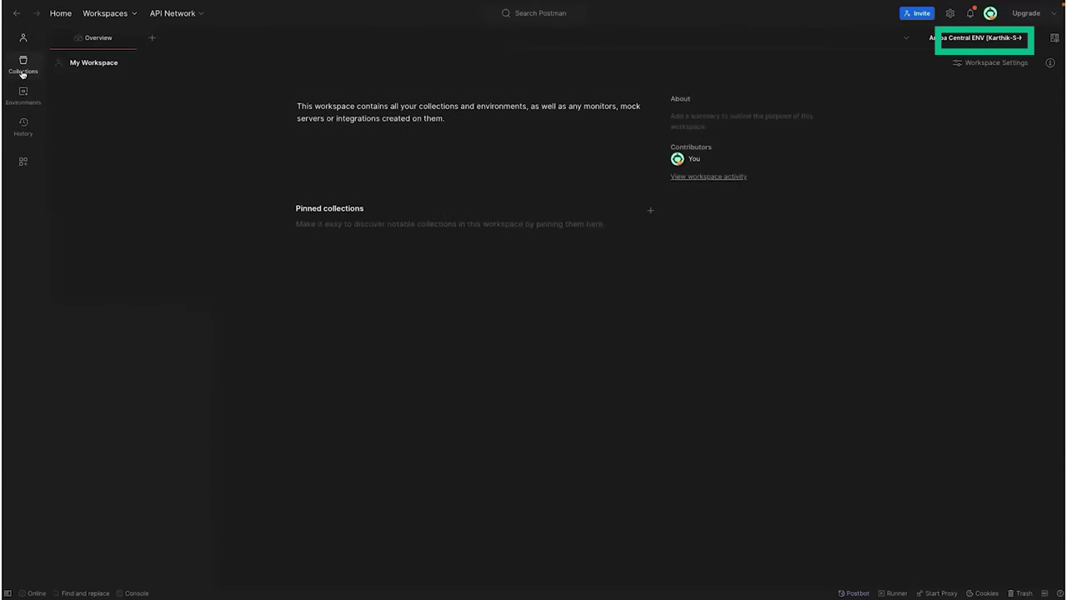
click(23, 72)
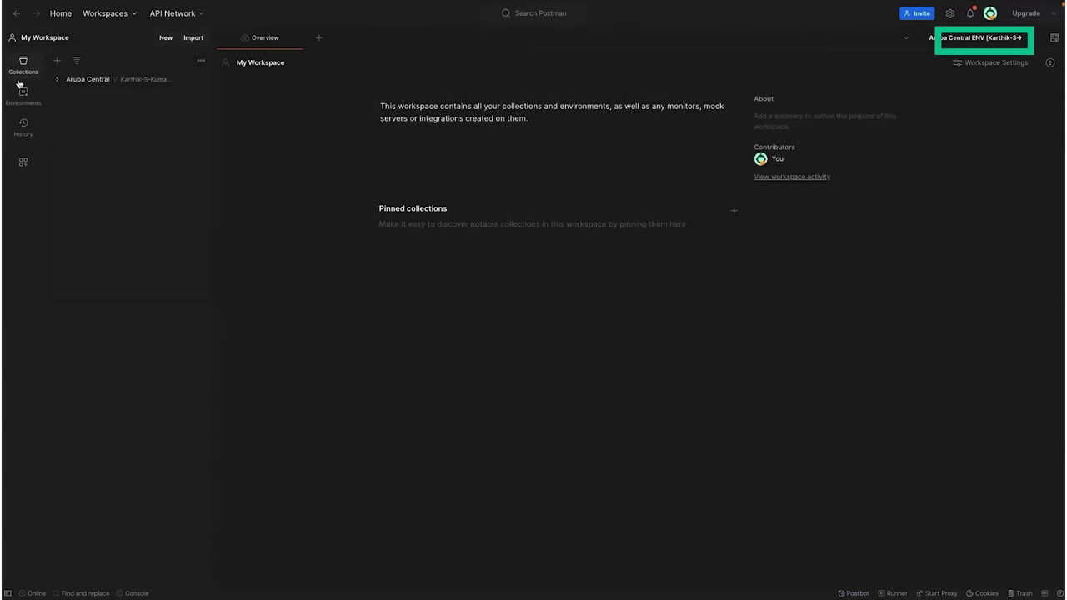
Step: Expand the forked Aruba Central collection and its ACP Audit Trail folder
click(88, 80)
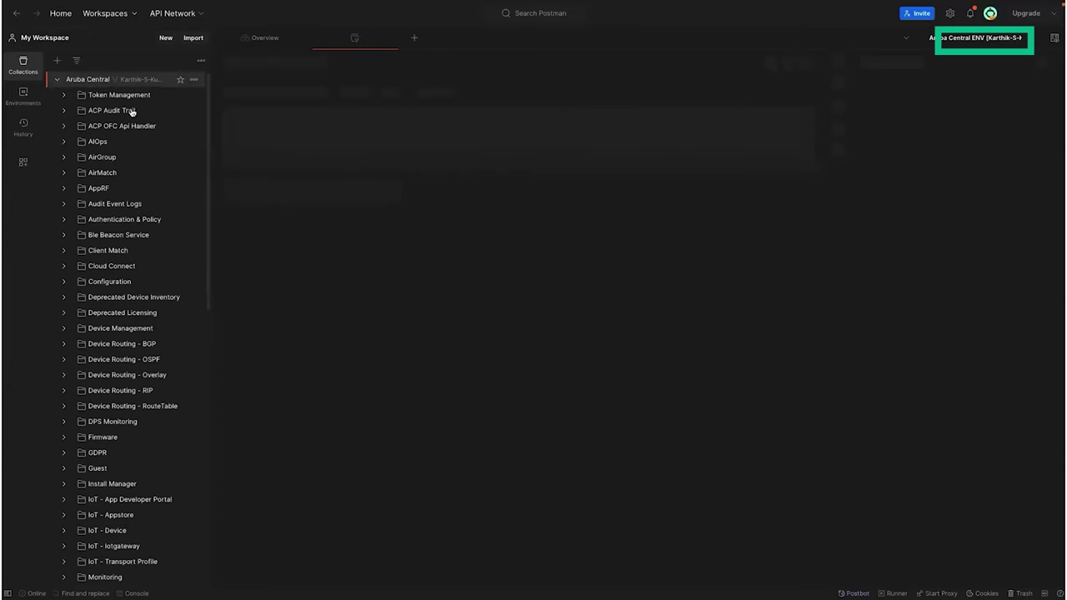
scroll(149, 170, down, 1)
scroll(148, 169, up, 1)
click(137, 111)
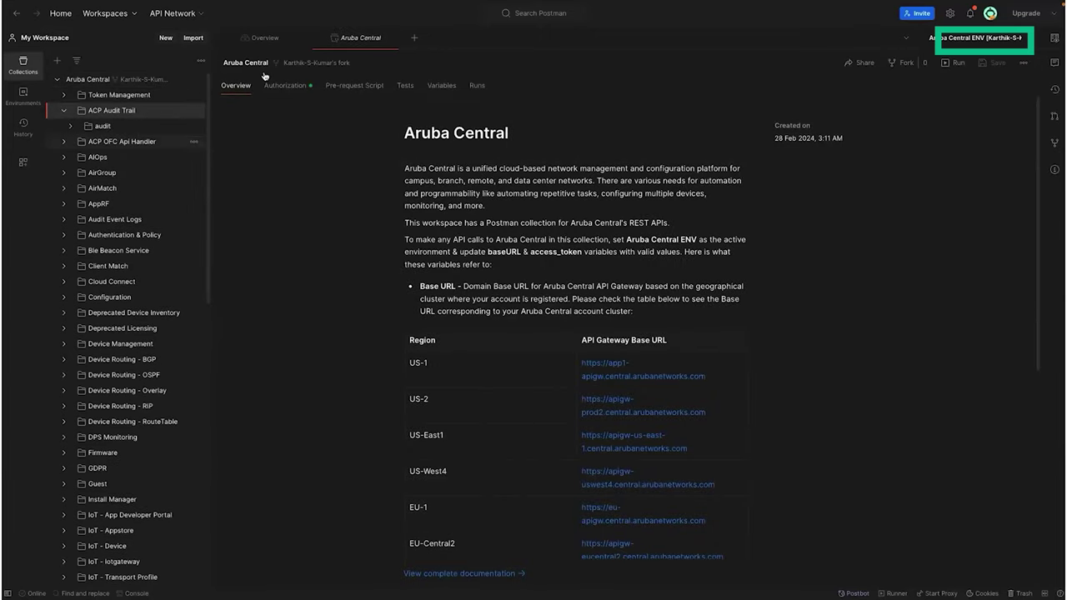
scroll(437, 232, down, 3)
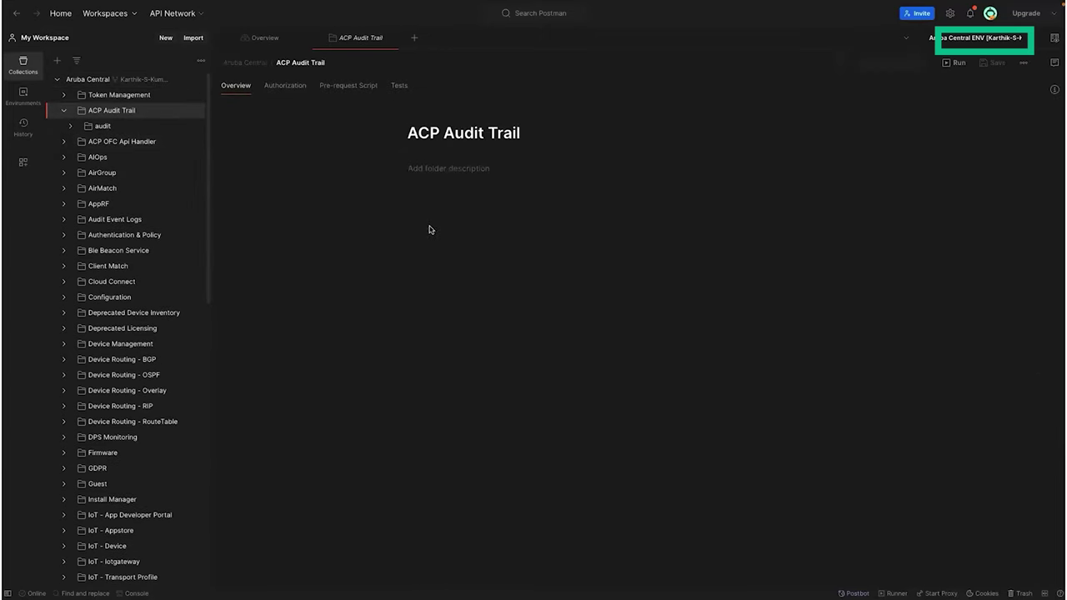
Step: Read the Aruba Central collection overview's baseURL & access_token notes, then show the environments
click(140, 83)
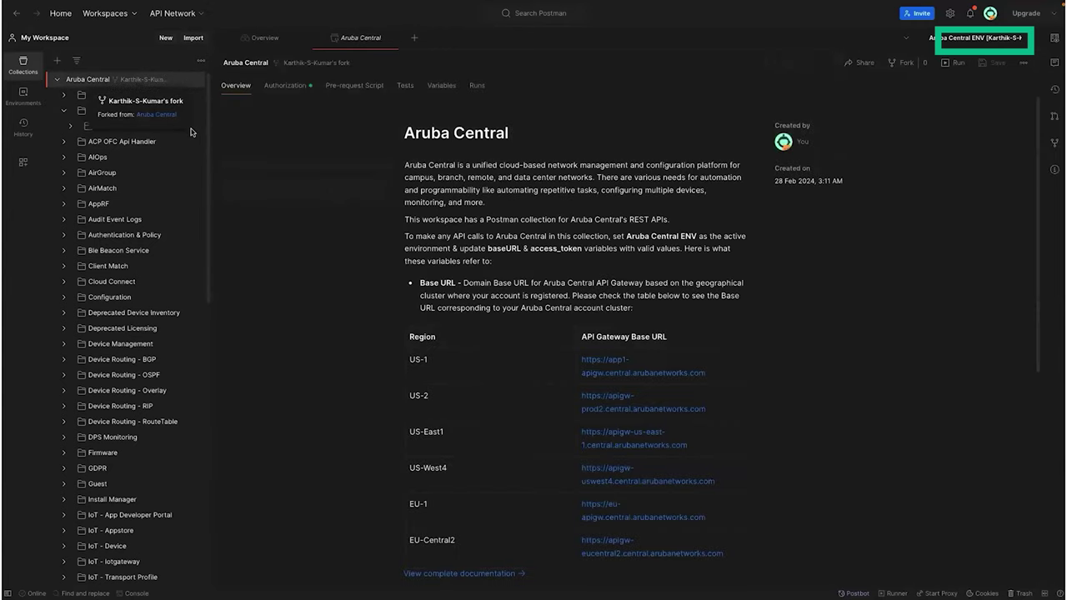
scroll(410, 234, down, 1)
scroll(410, 234, down, 4)
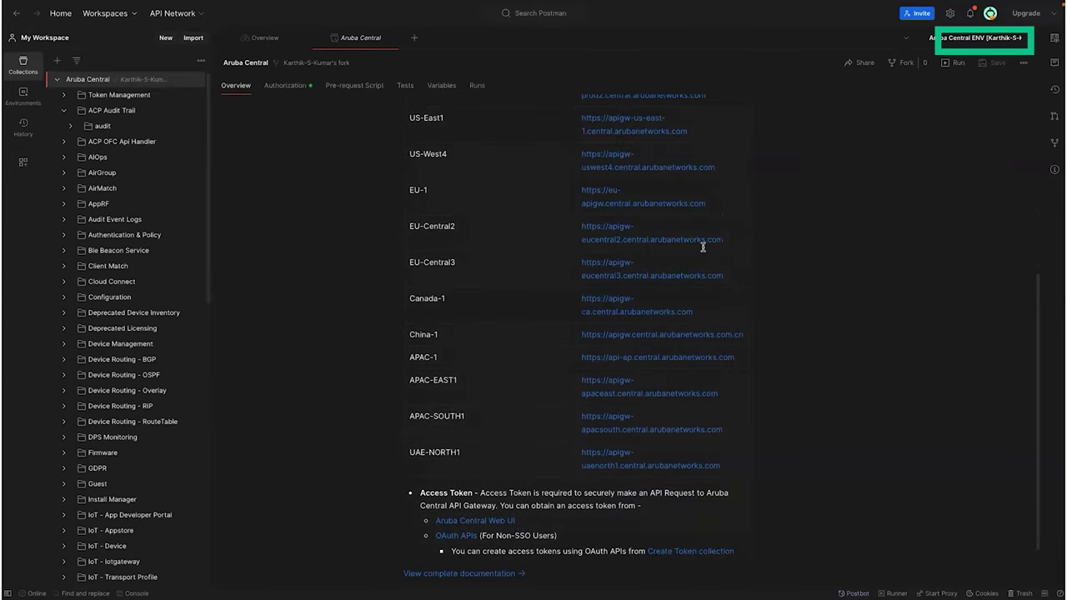
scroll(702, 246, up, 4)
scroll(366, 255, down, 2)
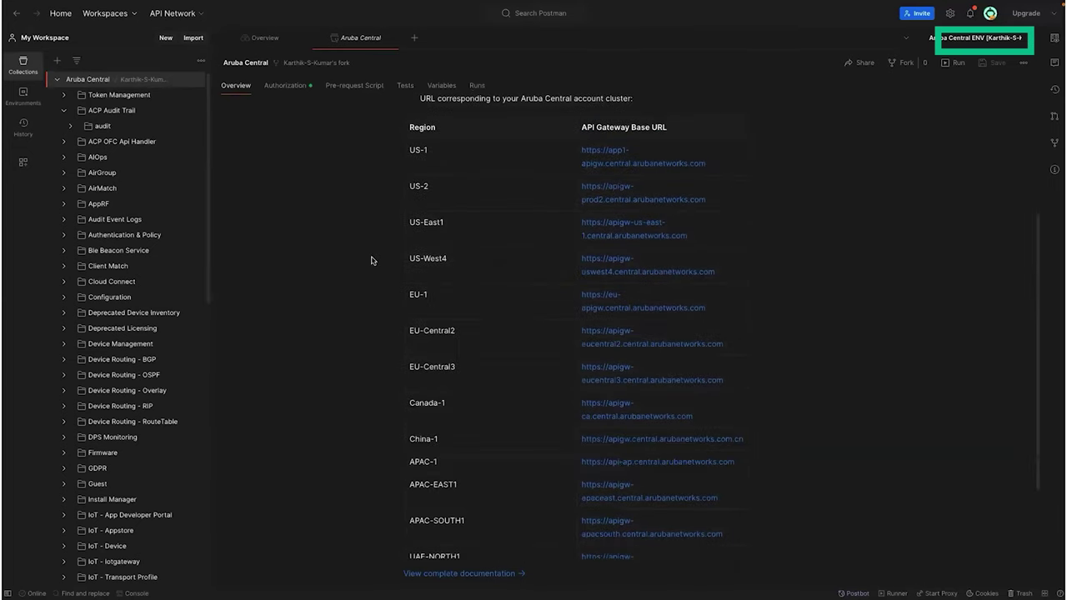
scroll(417, 254, up, 2)
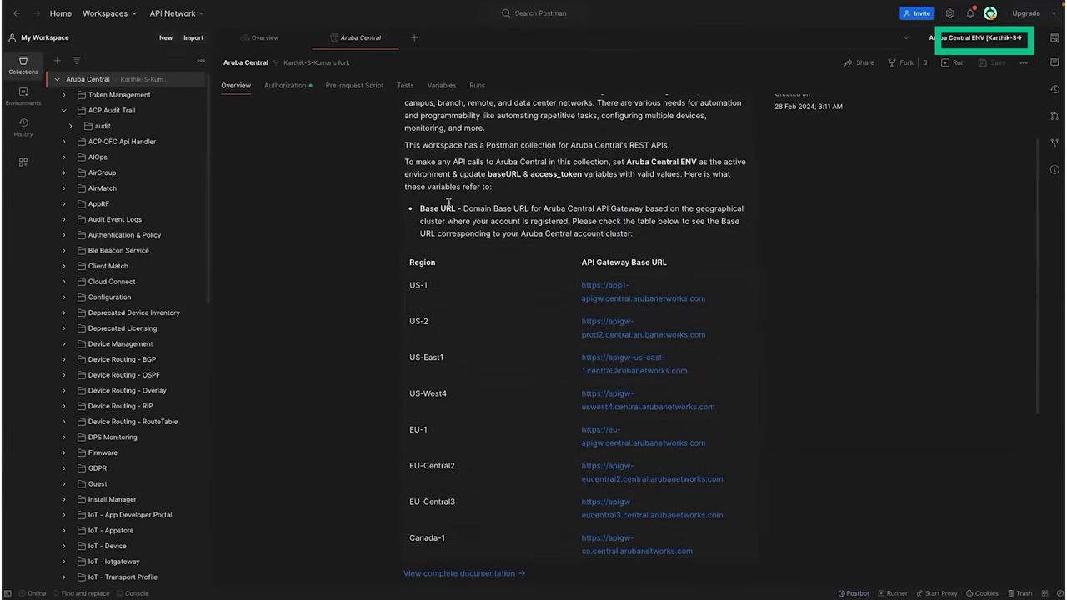
drag(489, 174, 588, 177)
click(588, 178)
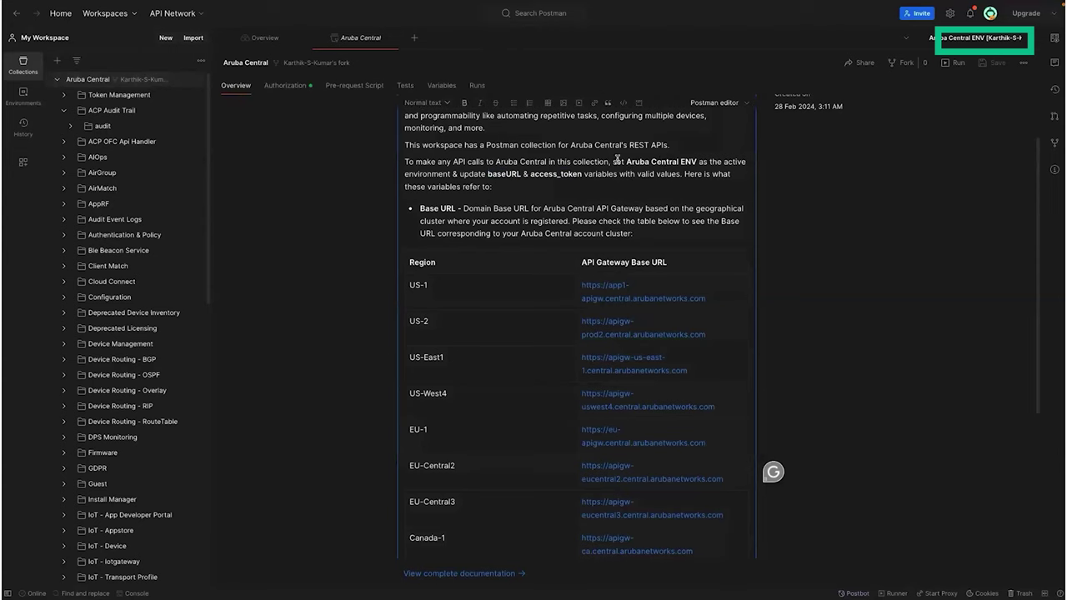
click(23, 94)
Step: Inspect the baseUrl and access_token variables in the forked Aruba Central ENV
click(75, 109)
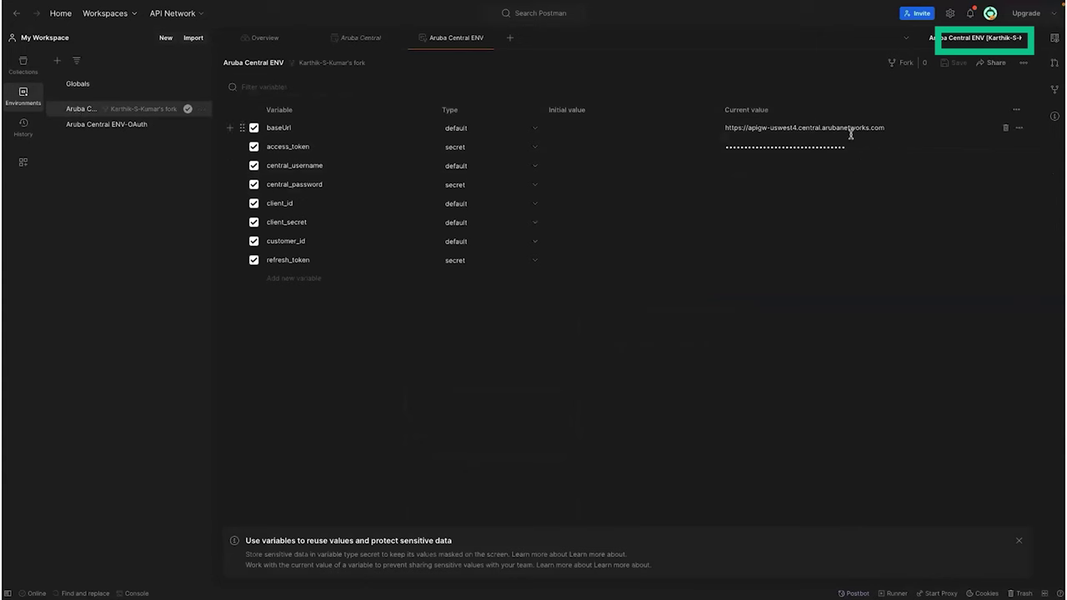
double_click(276, 147)
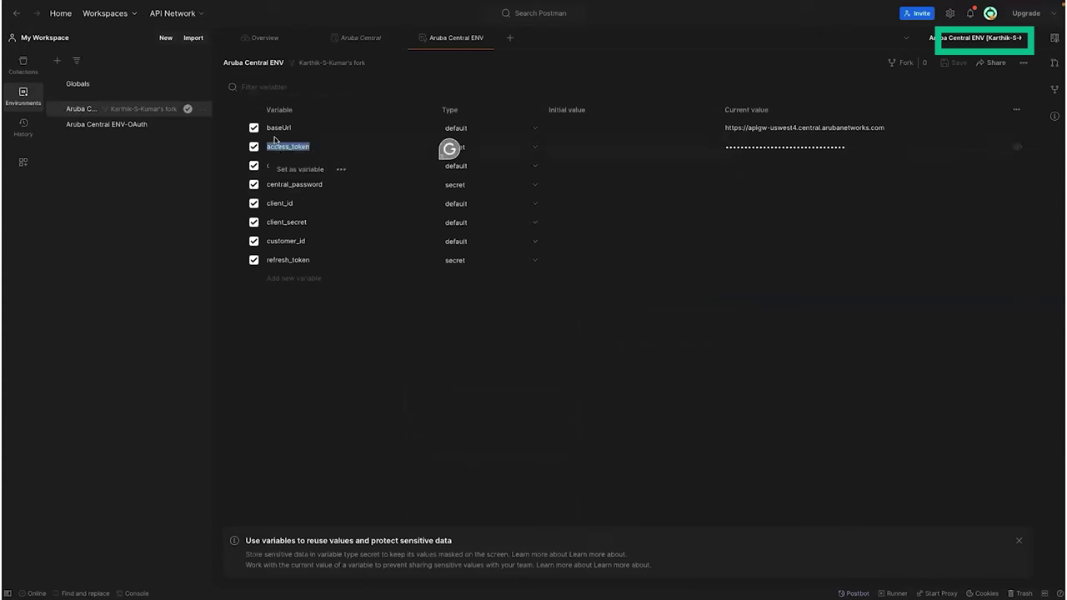
double_click(276, 128)
Step: Open the List Sites request under Monitoring > Site in the Aruba Central collection
click(312, 385)
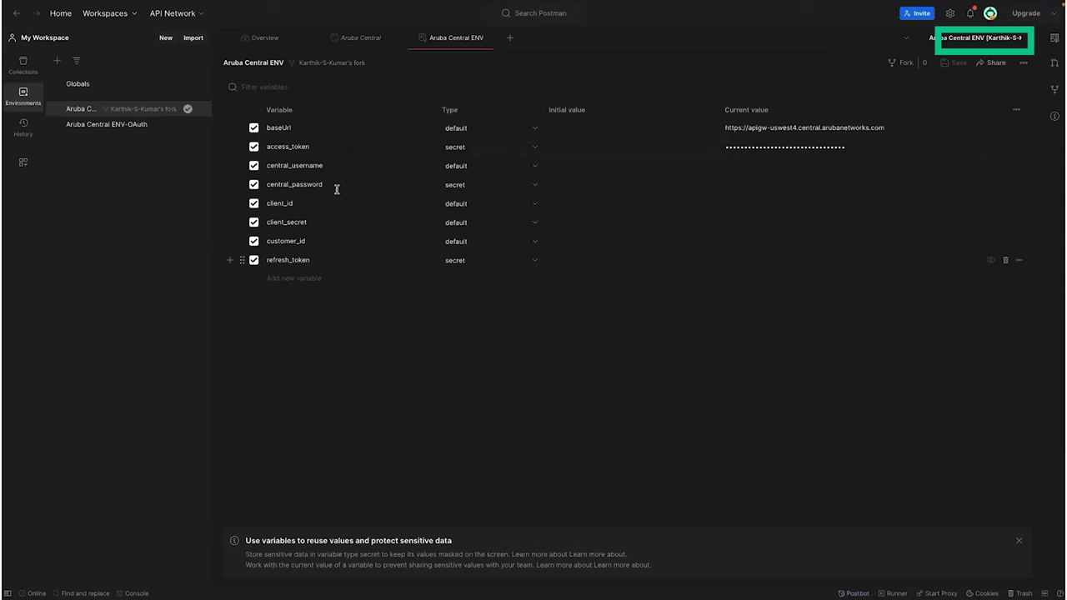
click(24, 63)
scroll(100, 316, down, 5)
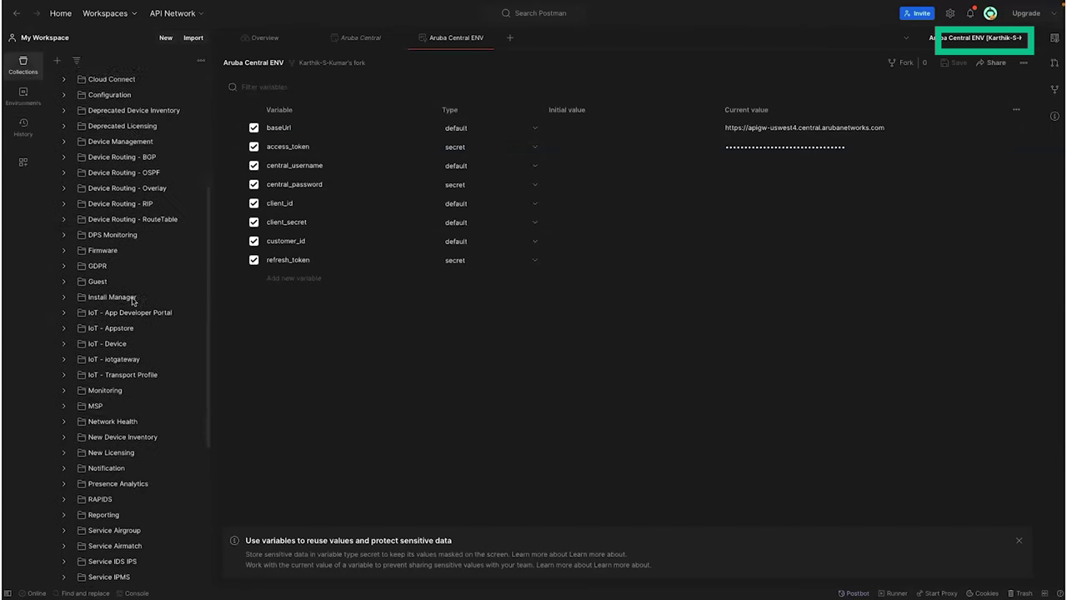
click(70, 360)
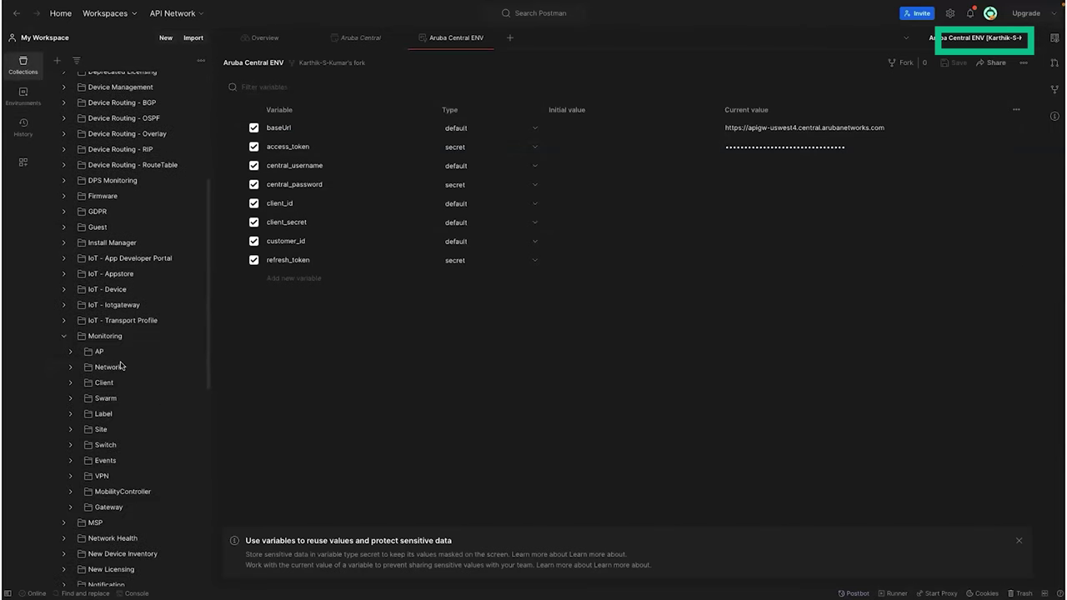
click(93, 431)
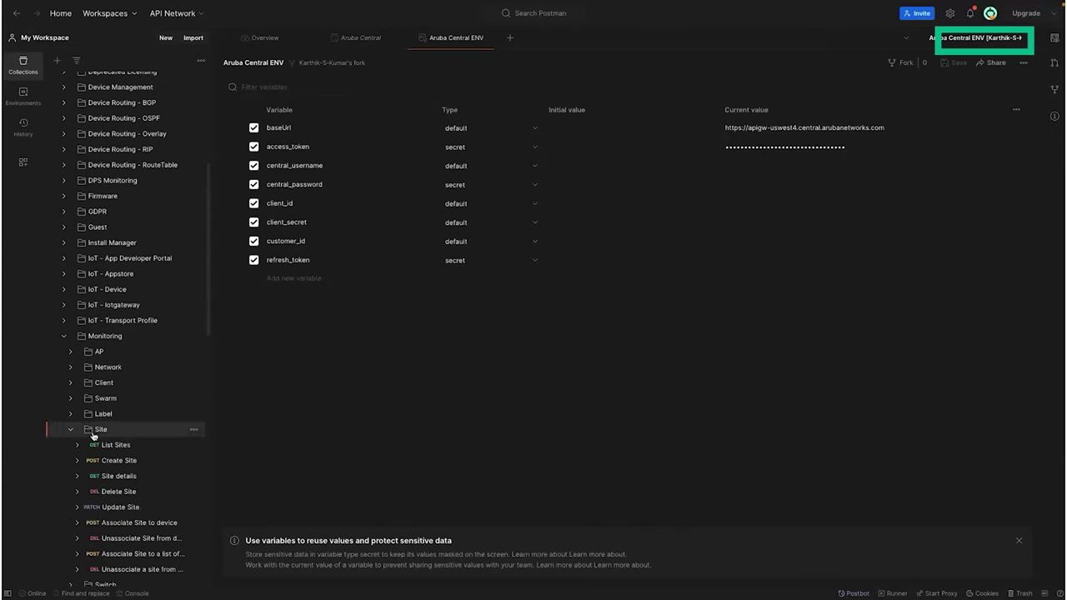
click(105, 445)
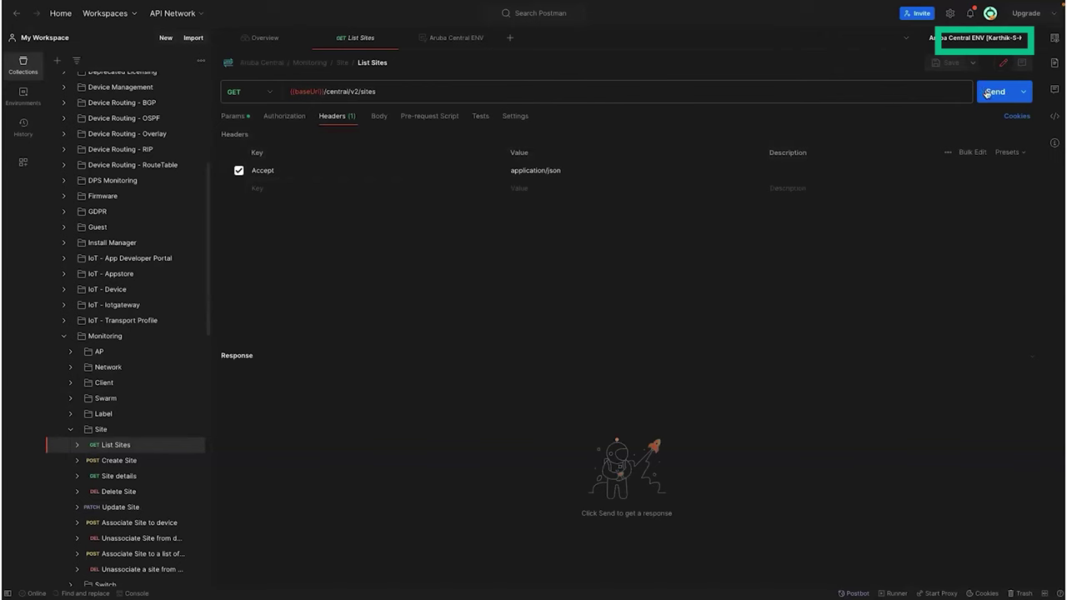
Step: Send List Sites and fold each of the three returned site objects
click(986, 93)
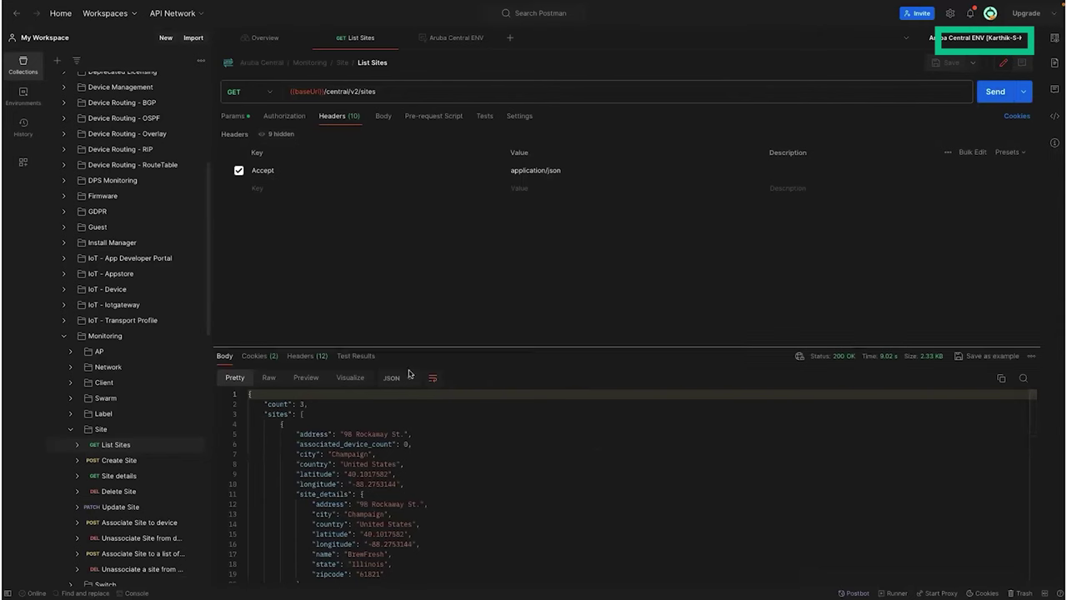
click(242, 419)
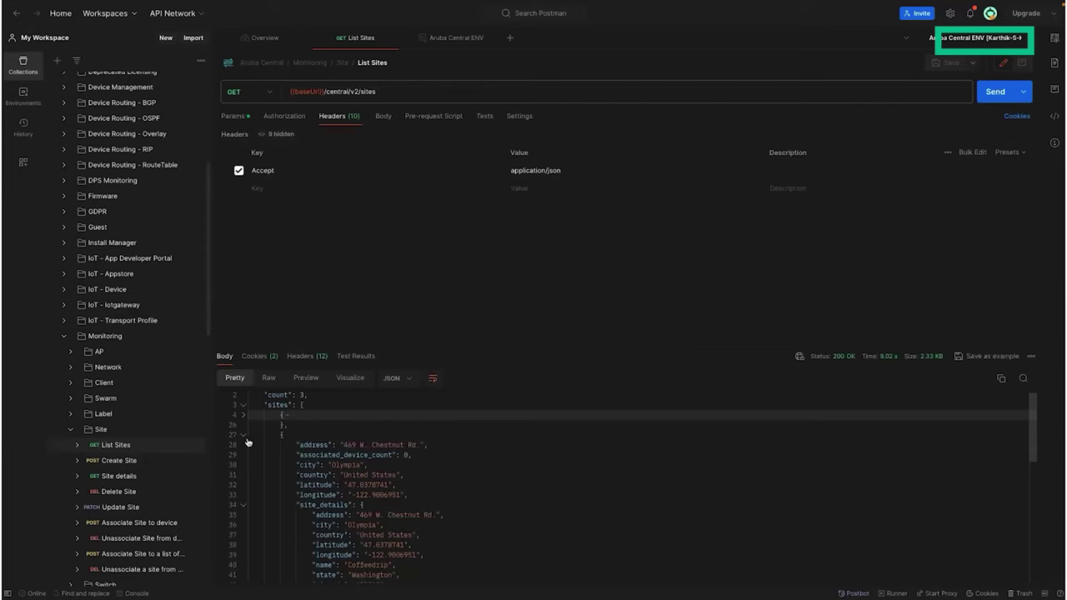
click(243, 435)
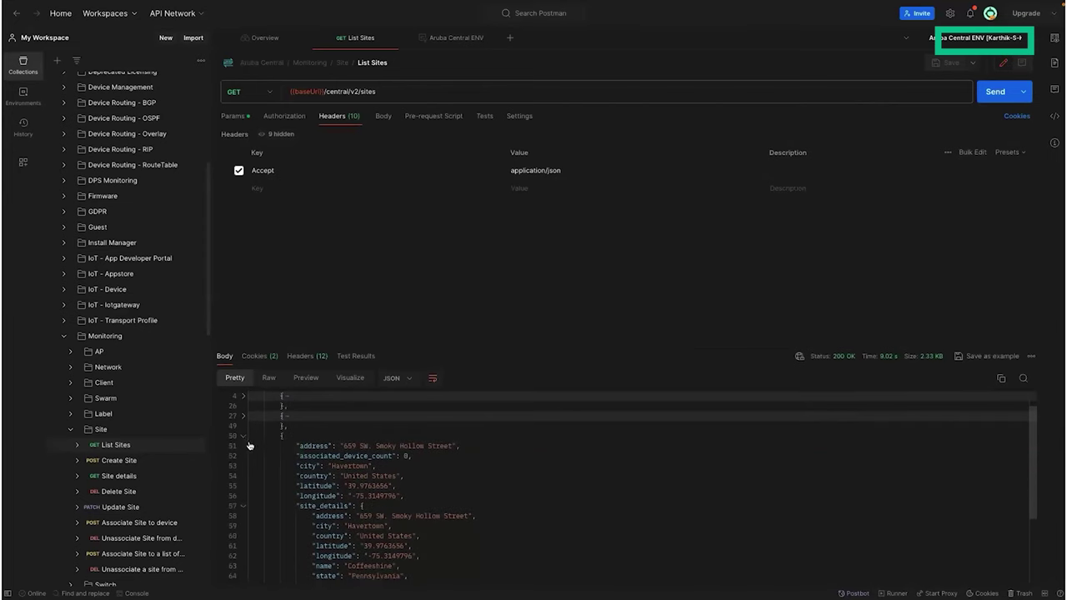
click(244, 443)
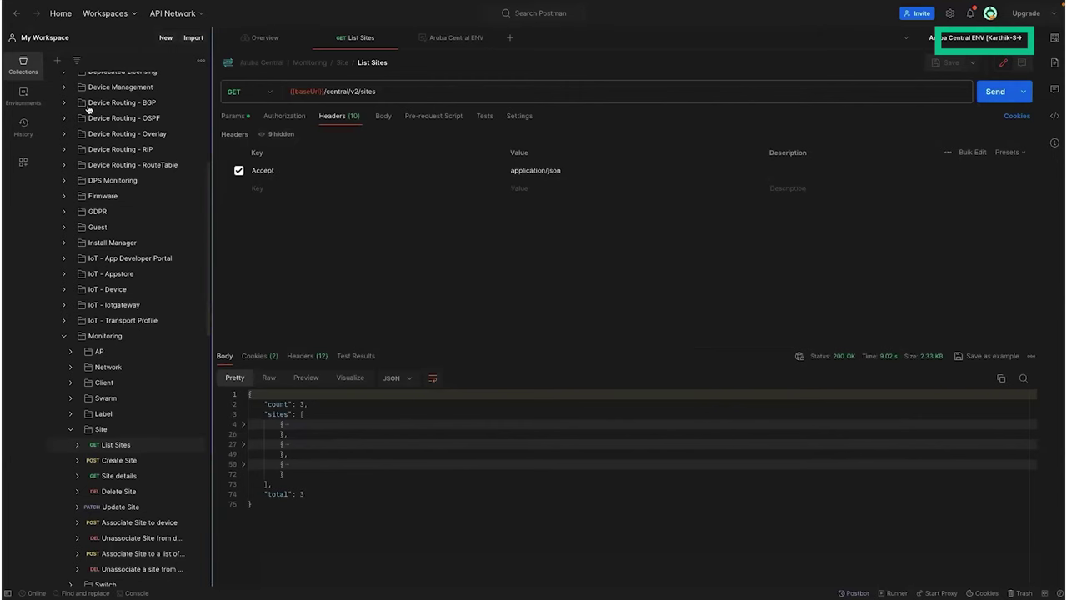
Step: Scroll back to the top of the response and show the environments list
scroll(185, 252, up, 5)
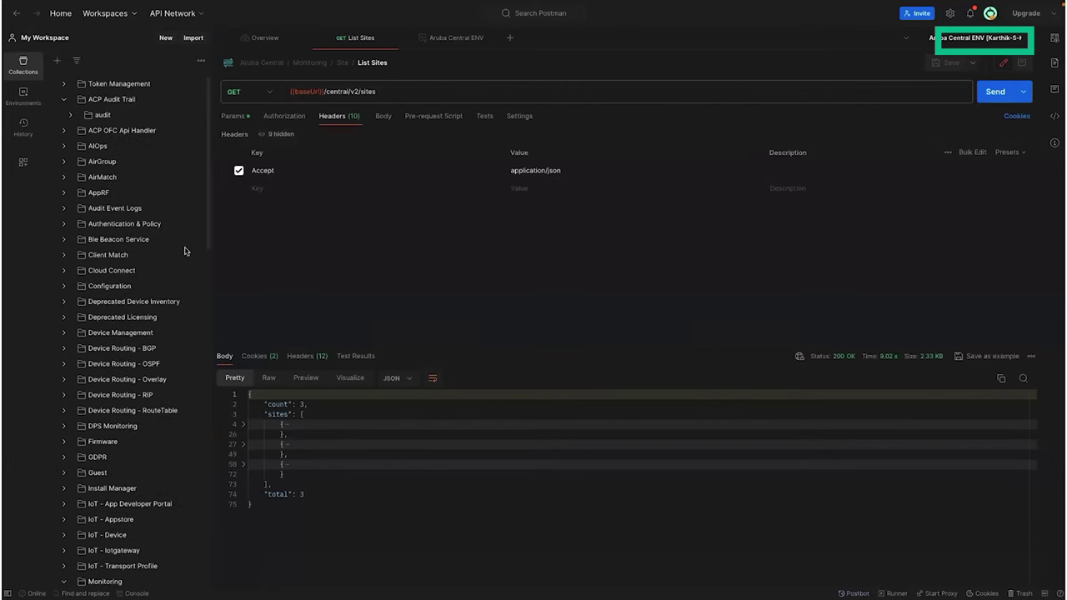
scroll(185, 251, up, 1)
click(23, 97)
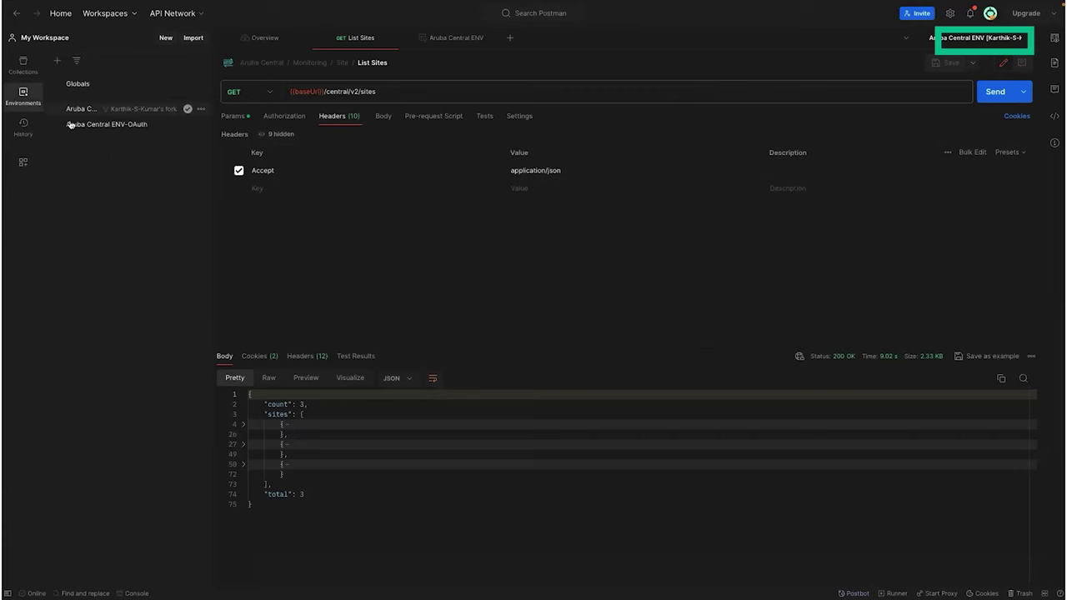
Step: Open Aruba Central ENV-OAuth and click into its empty access_token current value
click(97, 126)
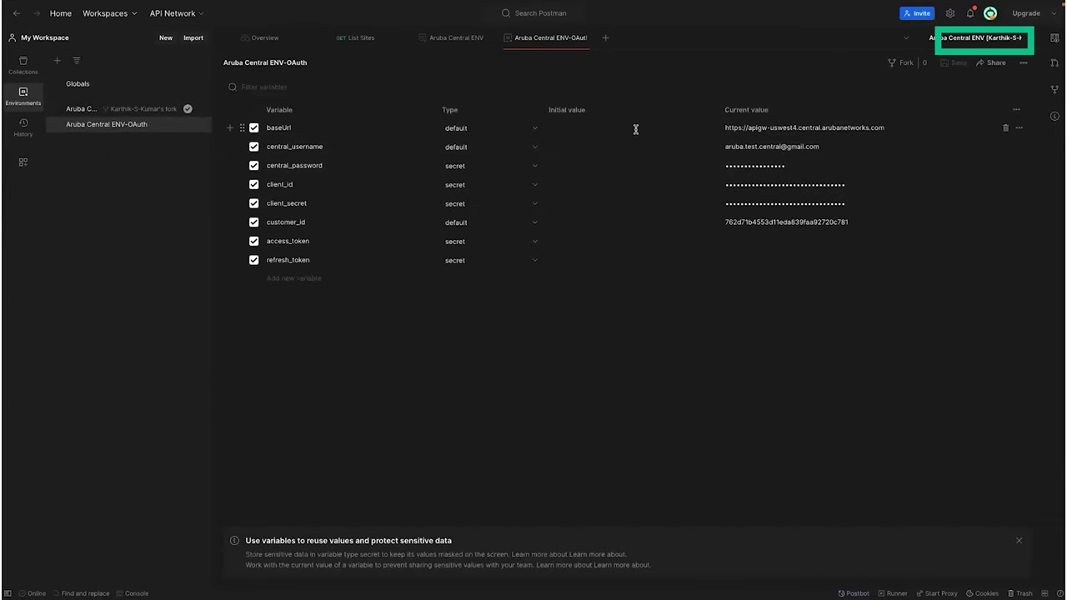
click(738, 241)
Step: Activate Aruba Central ENV-OAuth, view the Create Token (Non SSO Users) documentation, and collapse that folder
click(146, 586)
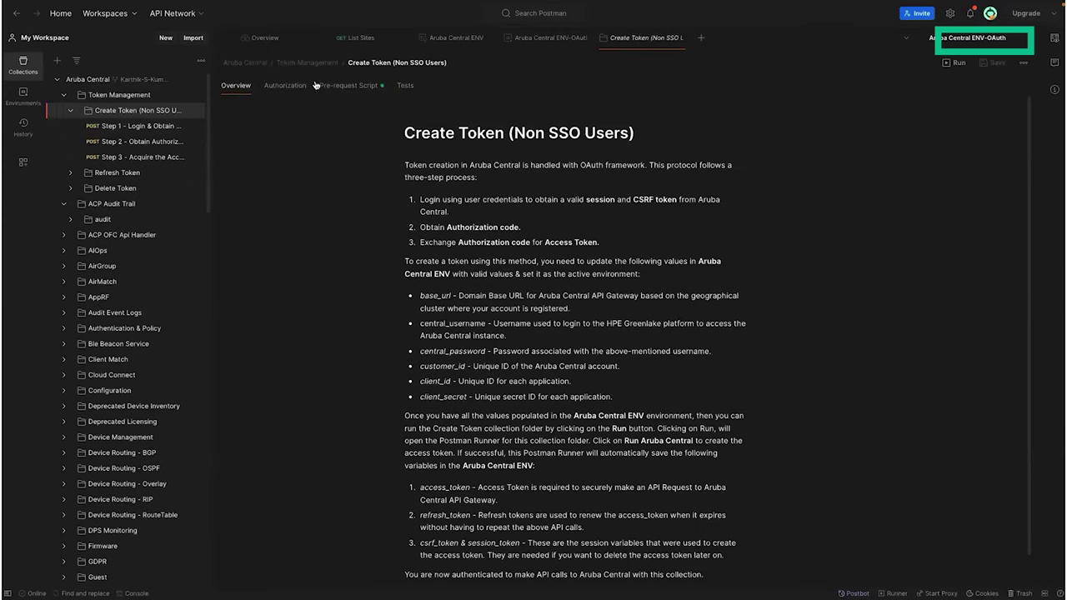
click(71, 112)
scroll(78, 241, down, 6)
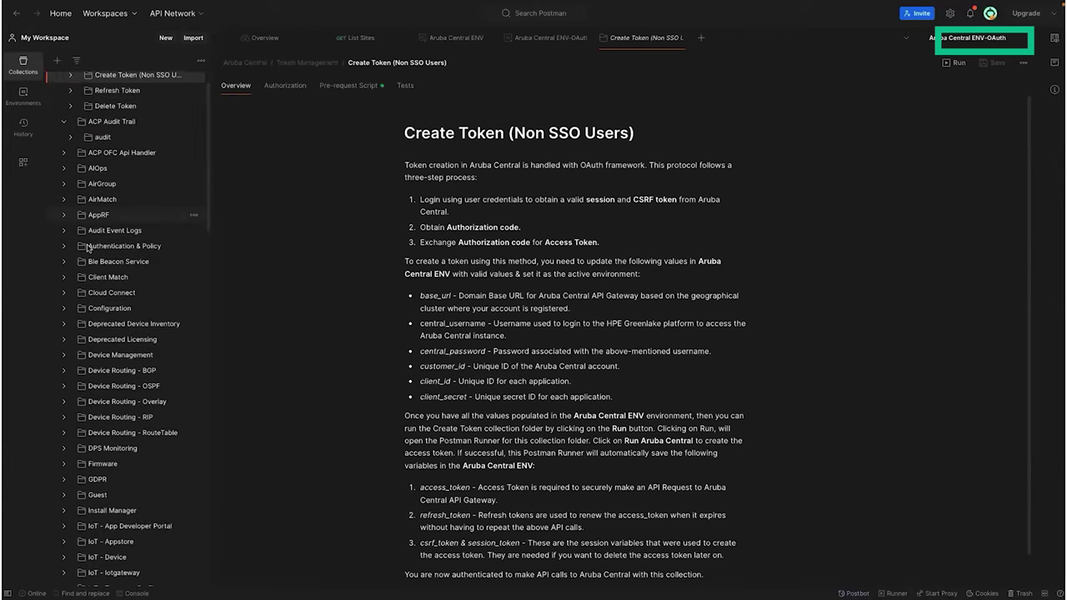
scroll(138, 265, down, 3)
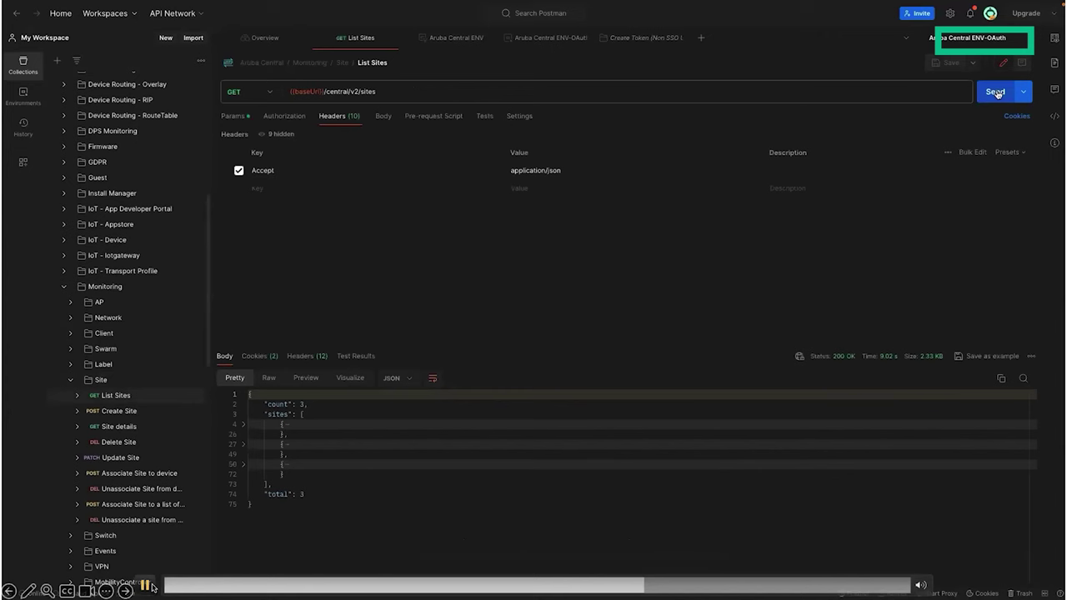
Step: Resend List Sites under ENV-OAuth, getting 401 Unauthorized: access token missing
click(152, 587)
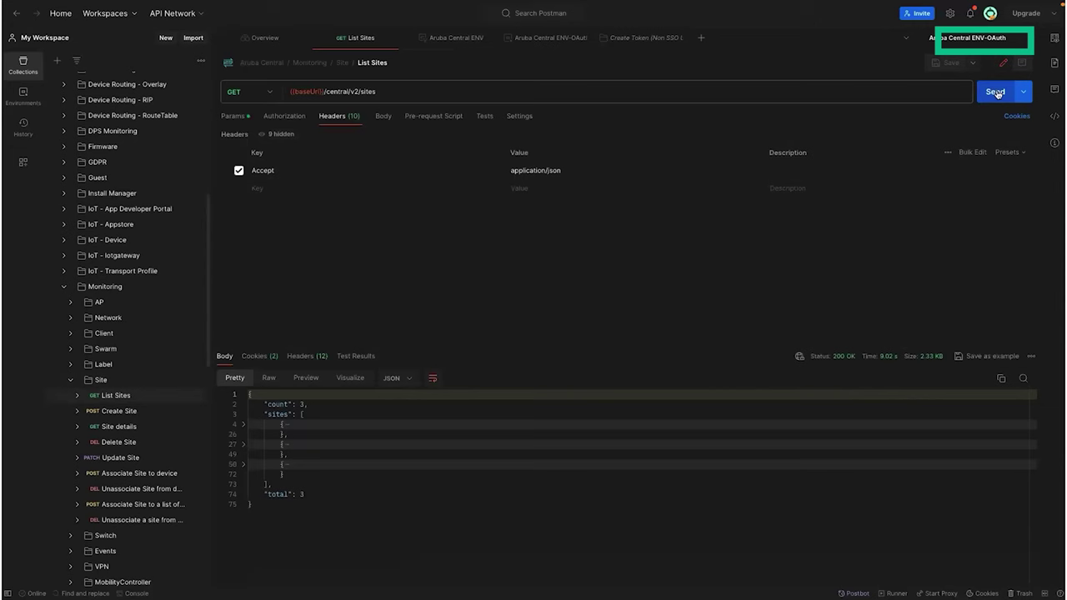
click(144, 587)
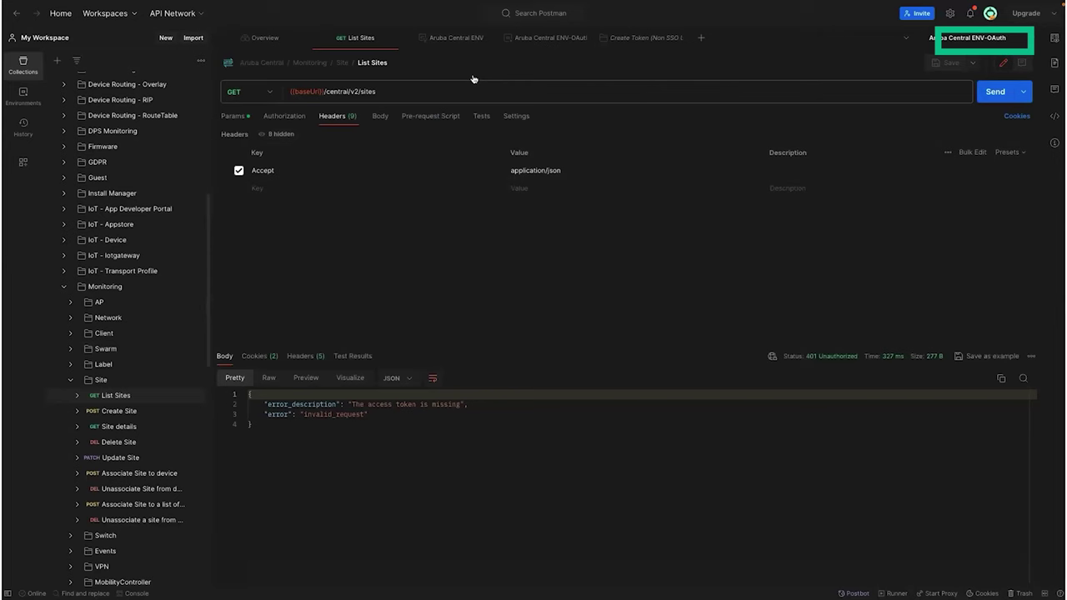
scroll(125, 142, up, 5)
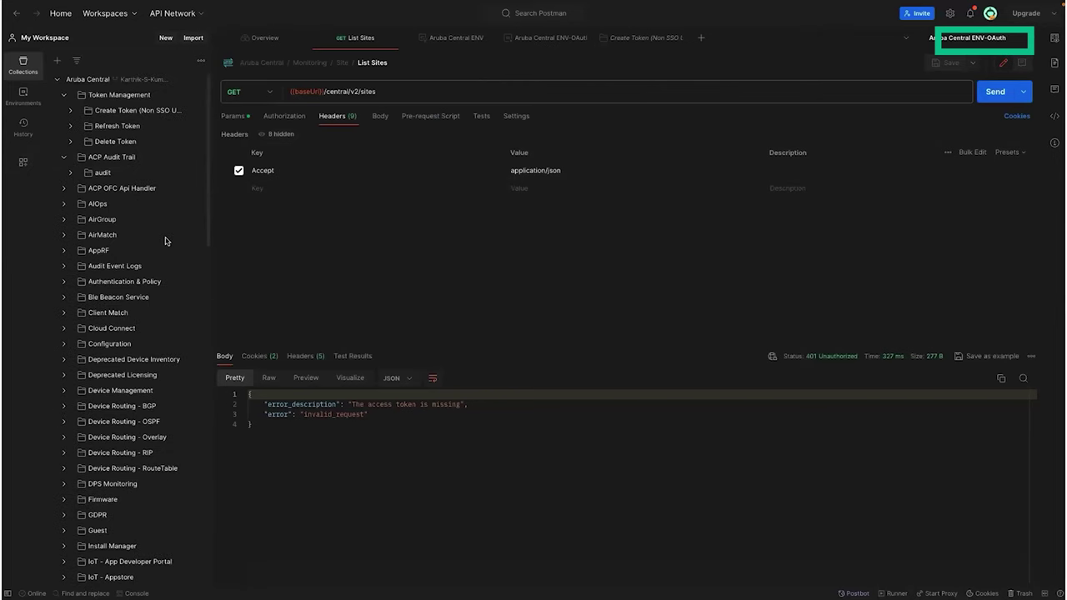
Step: Open the Collection Runner for Create Token (Non SSO Users) with Steps 1–3 queued for 1 iteration
click(627, 38)
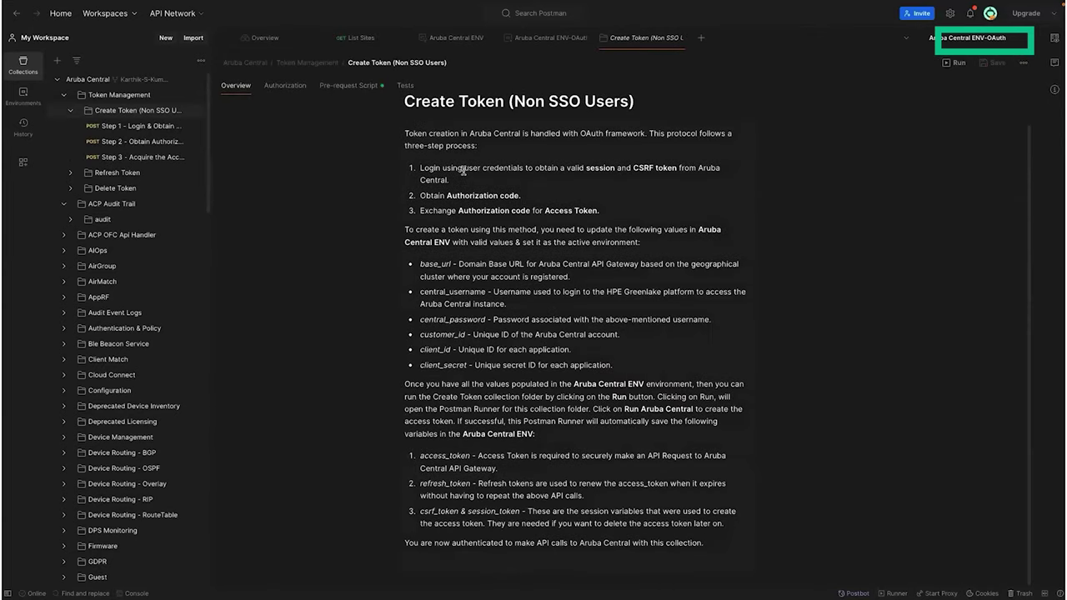
scroll(920, 119, up, 1)
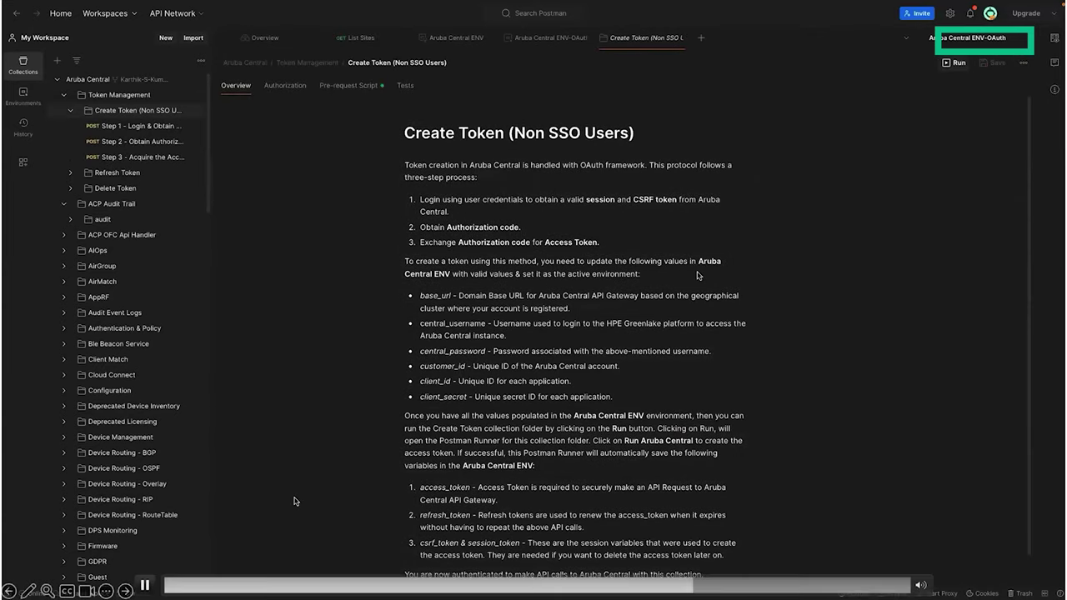
click(145, 585)
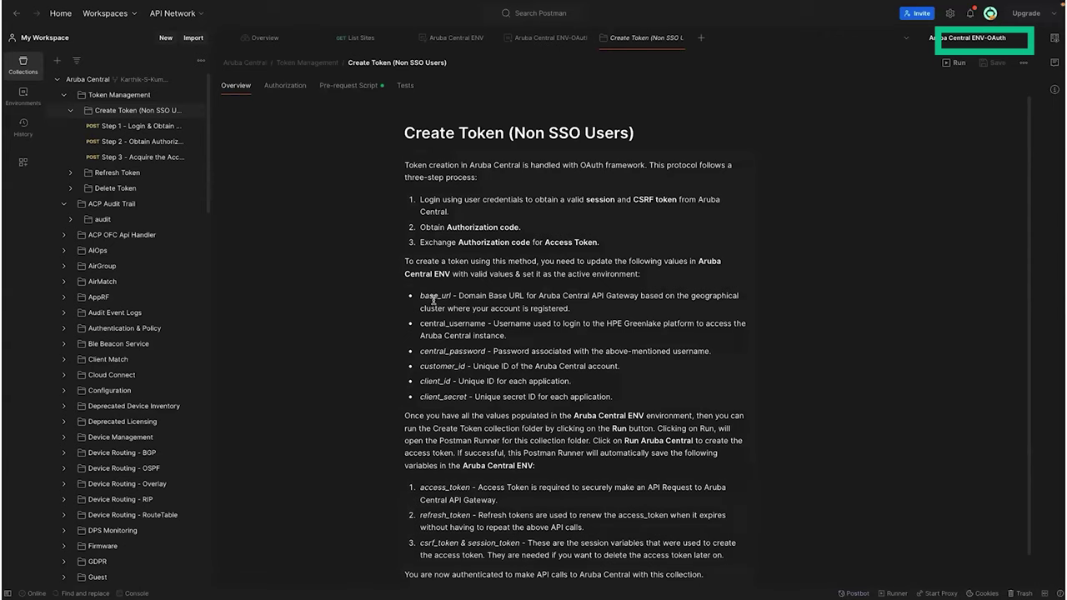
click(145, 585)
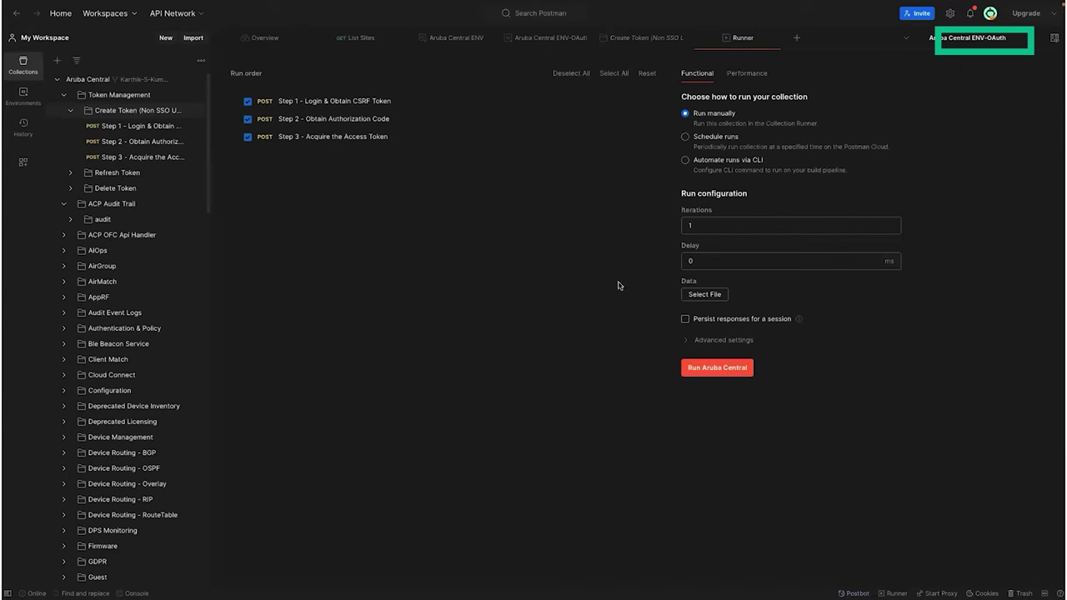
Step: Open the console and start the Create Token run in the Runner
click(137, 594)
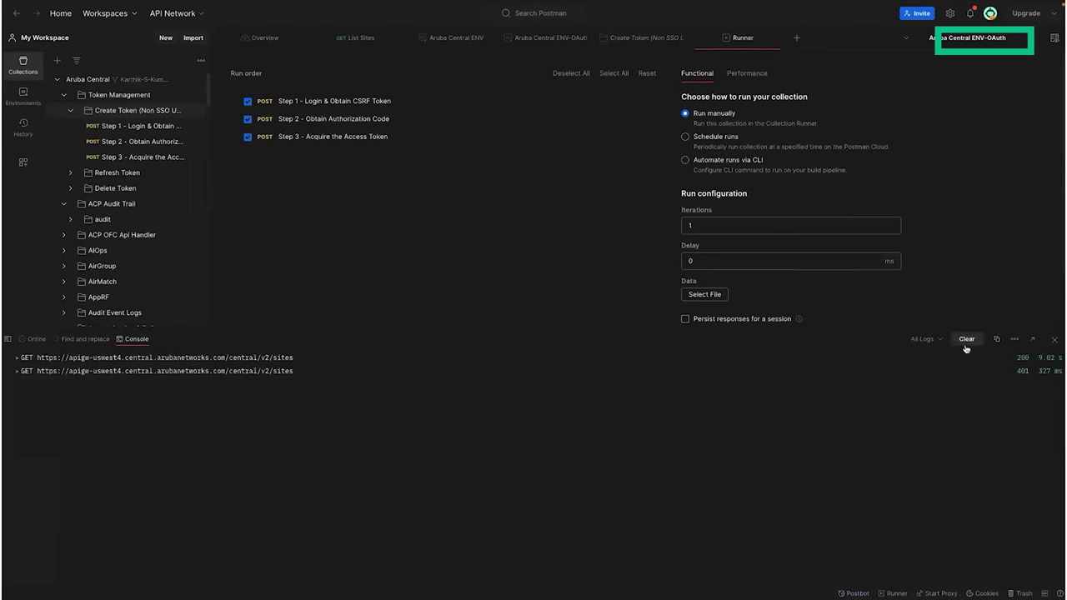
scroll(899, 304, down, 2)
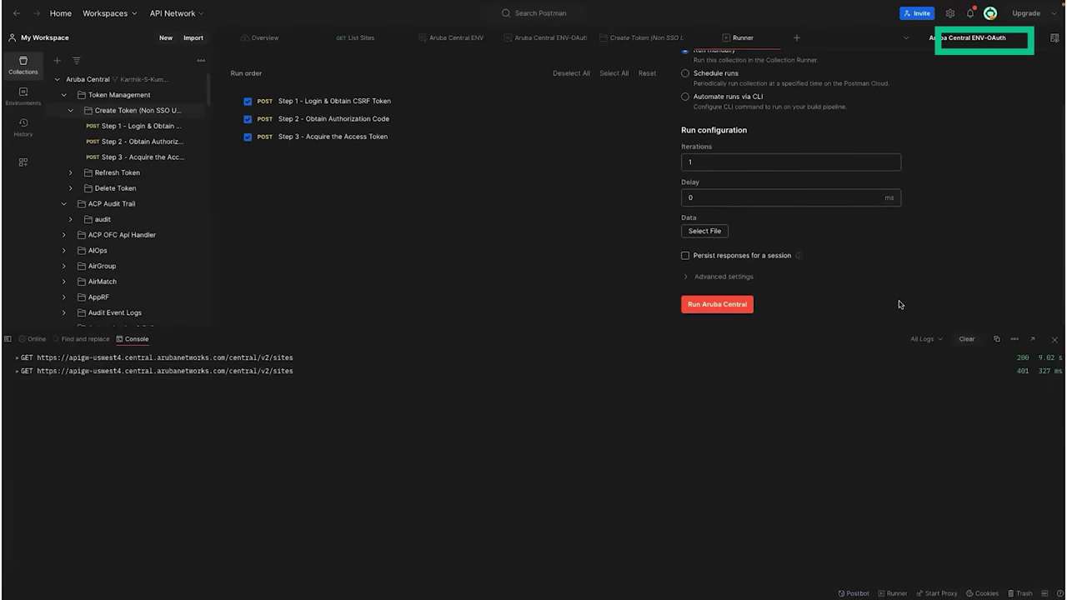
click(736, 305)
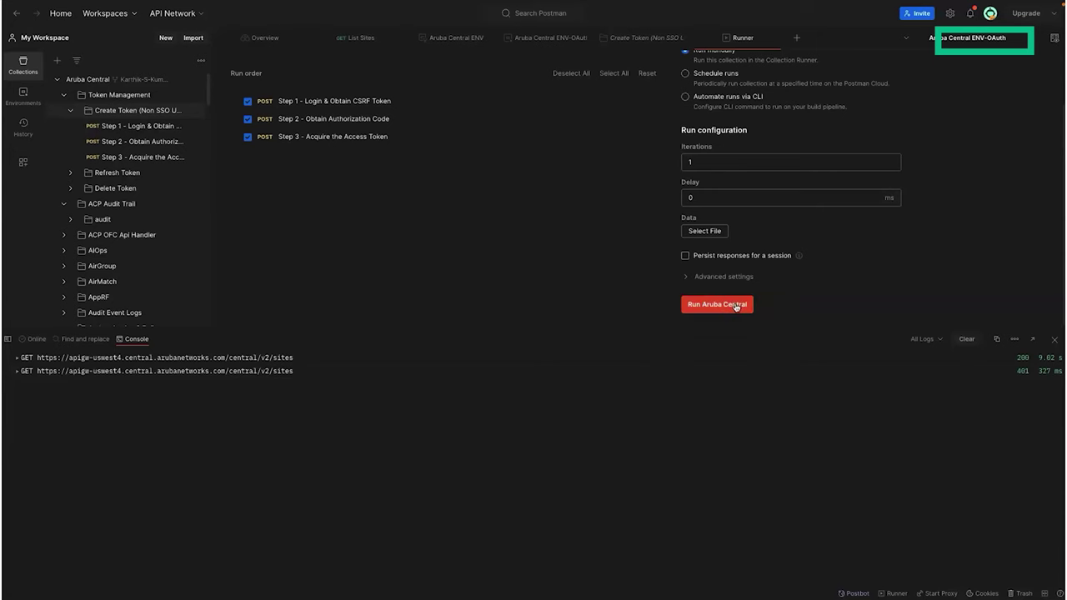
click(736, 305)
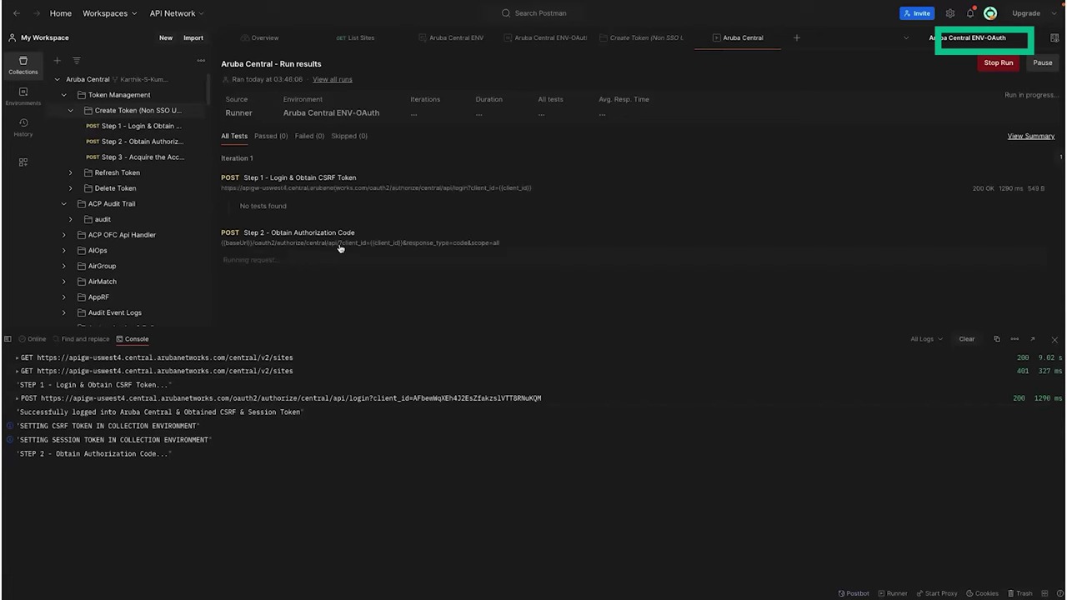
Step: Follow Steps 1–3 finishing with 200 OK in the run results and console log
click(143, 587)
click(144, 587)
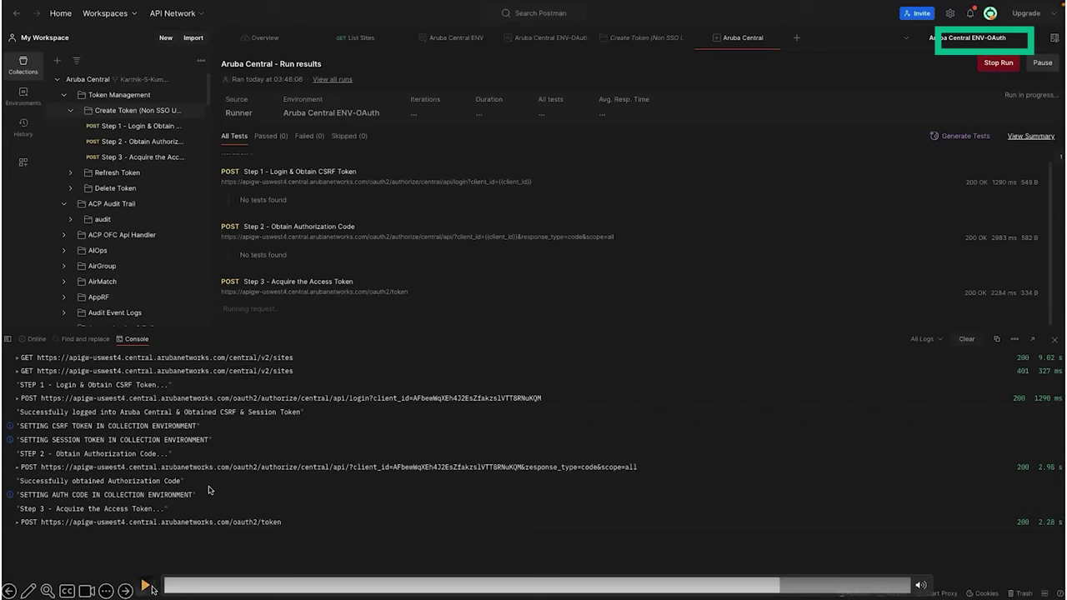
click(146, 587)
click(150, 588)
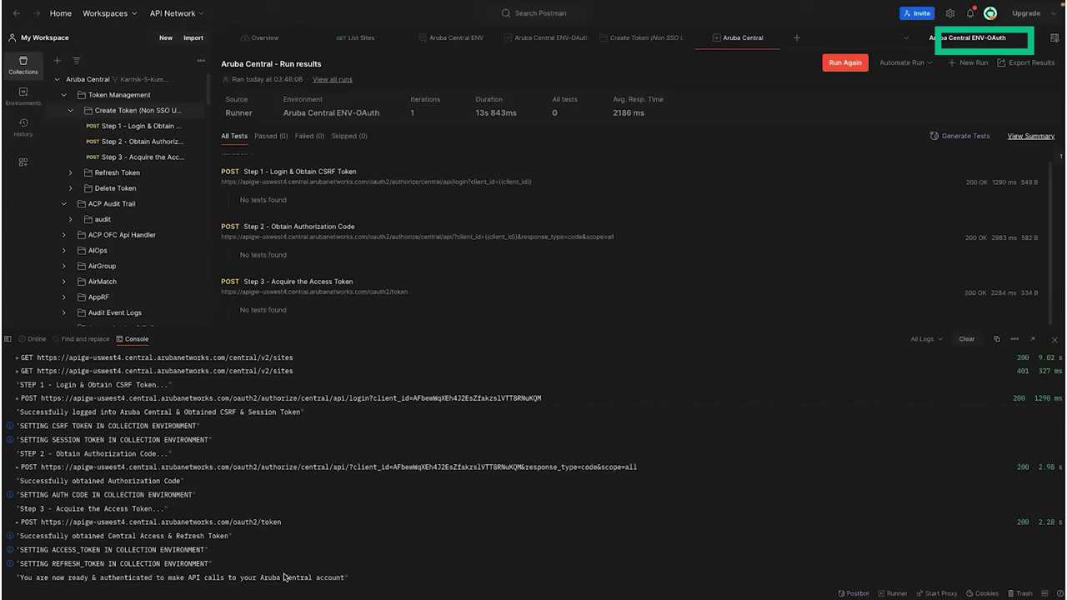
mouse_move(284, 574)
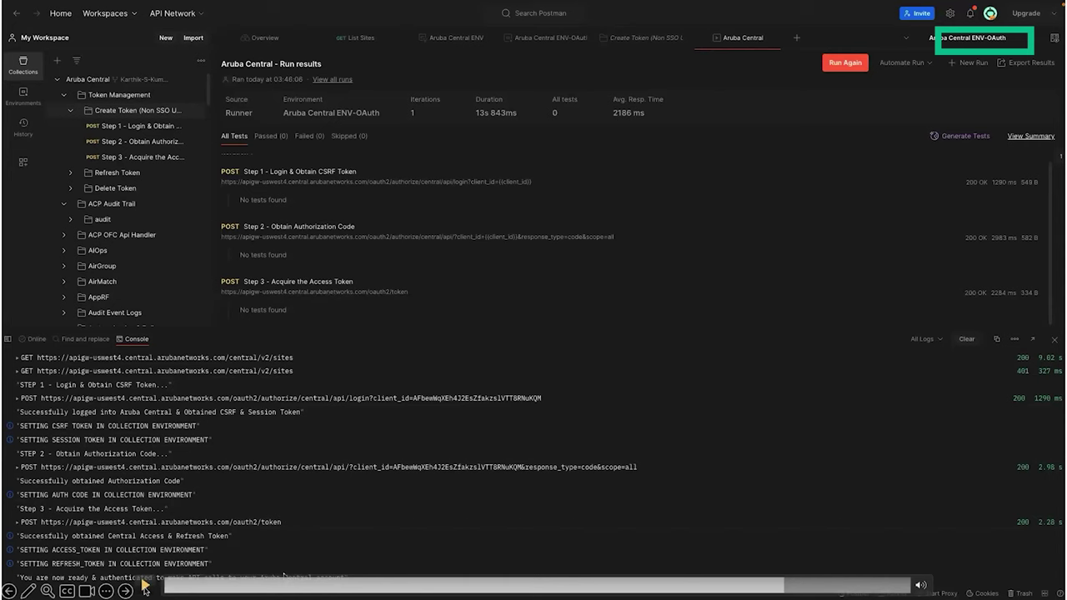
click(144, 585)
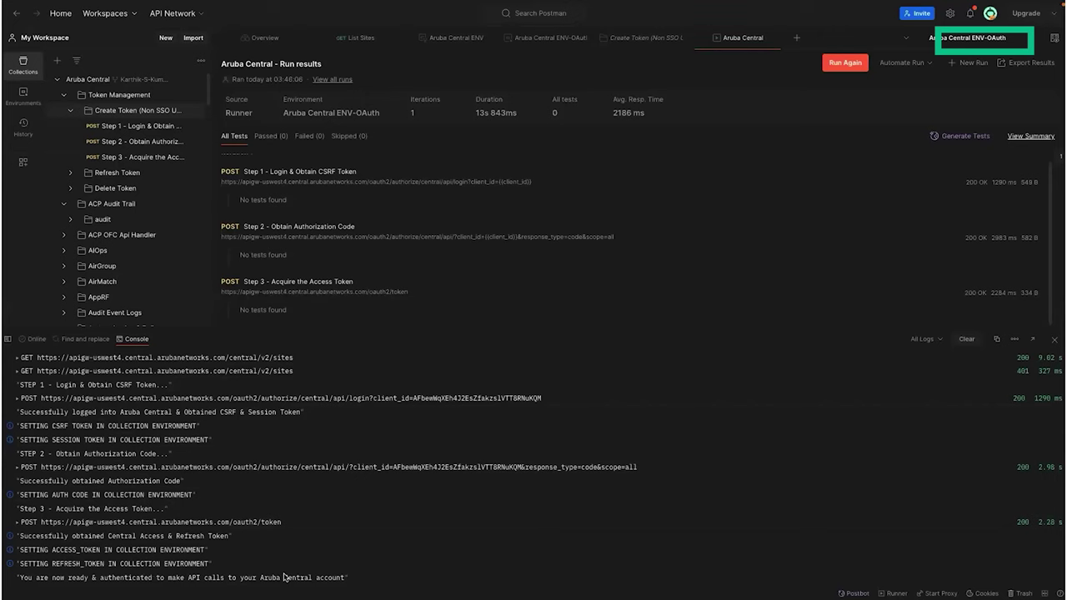
mouse_move(160, 576)
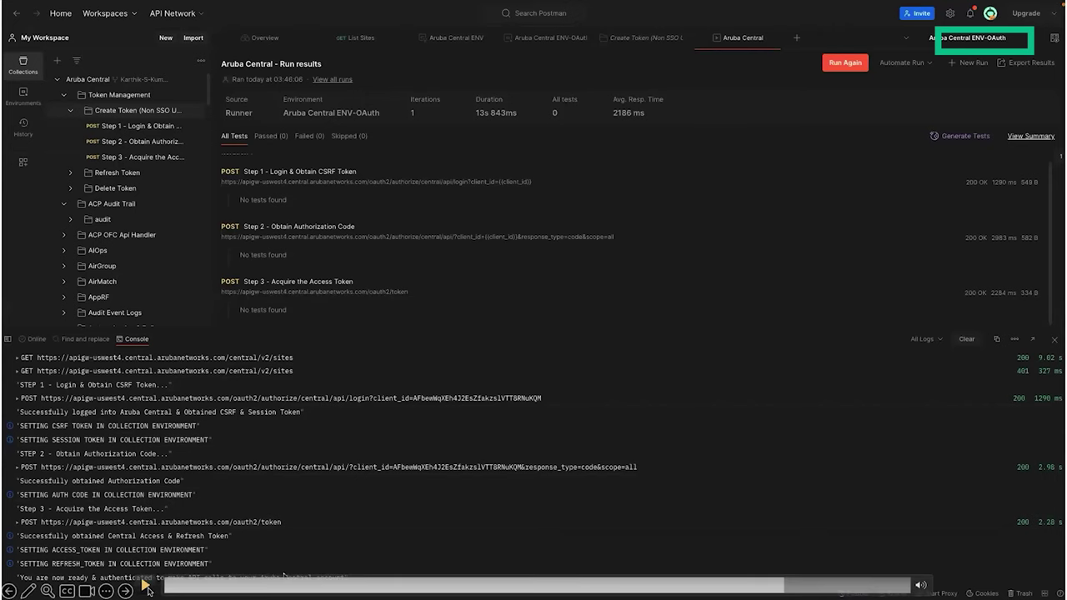
click(145, 587)
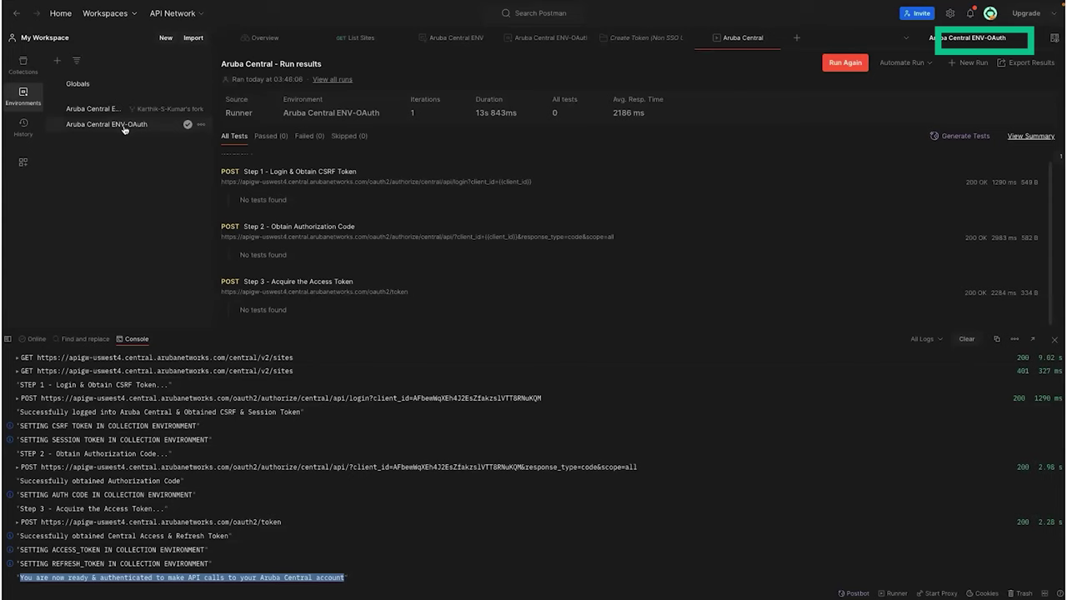
Step: Check that ENV-OAuth's access_token and refresh_token now hold values, then return to the collection tree
scroll(465, 212, down, 1)
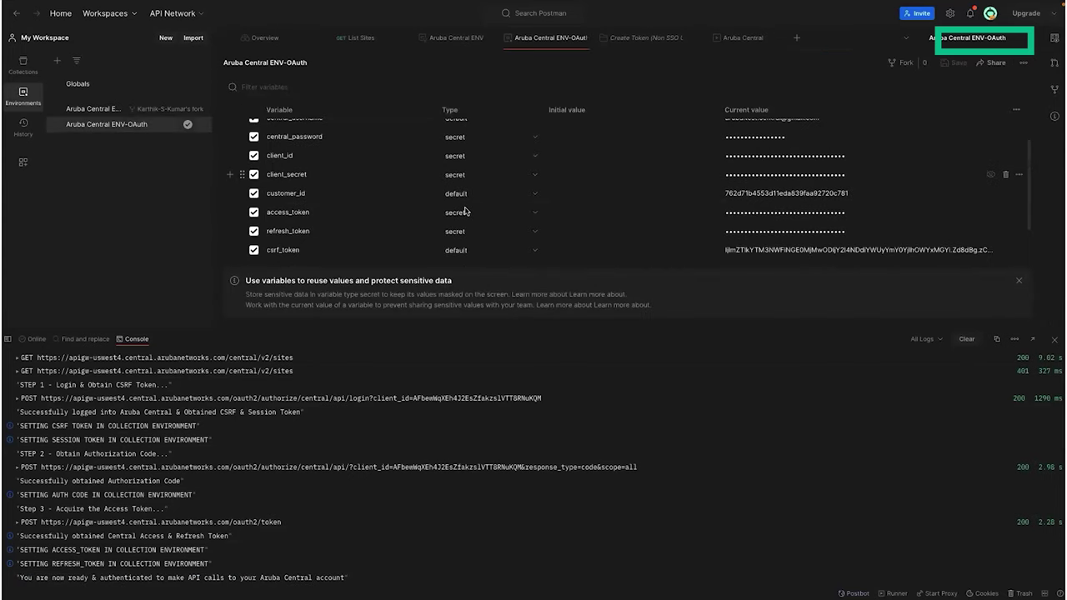
scroll(782, 225, down, 1)
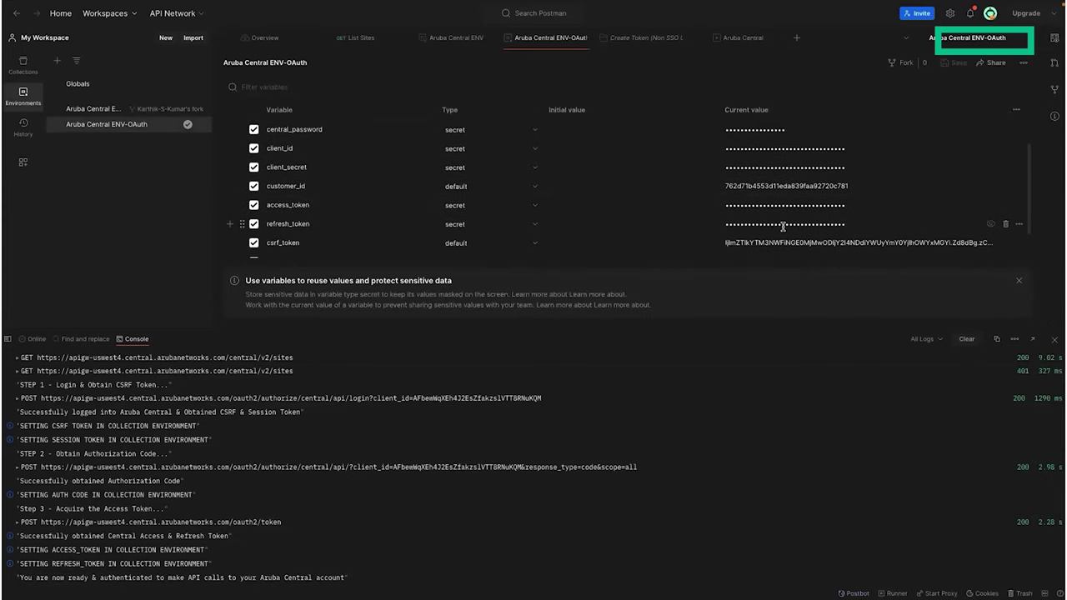
scroll(782, 227, down, 1)
scroll(782, 229, up, 2)
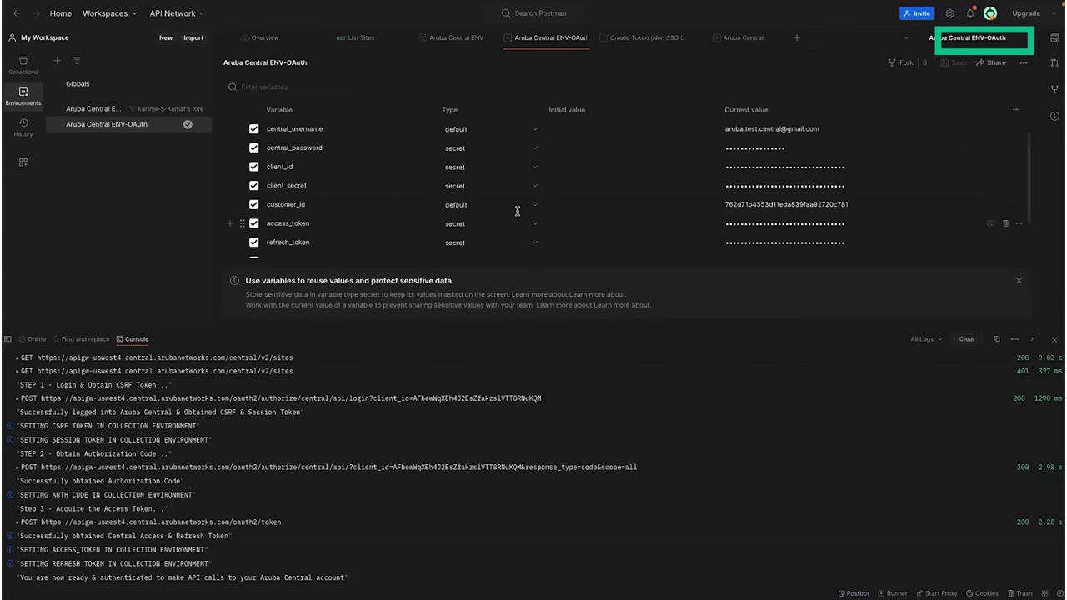
click(21, 67)
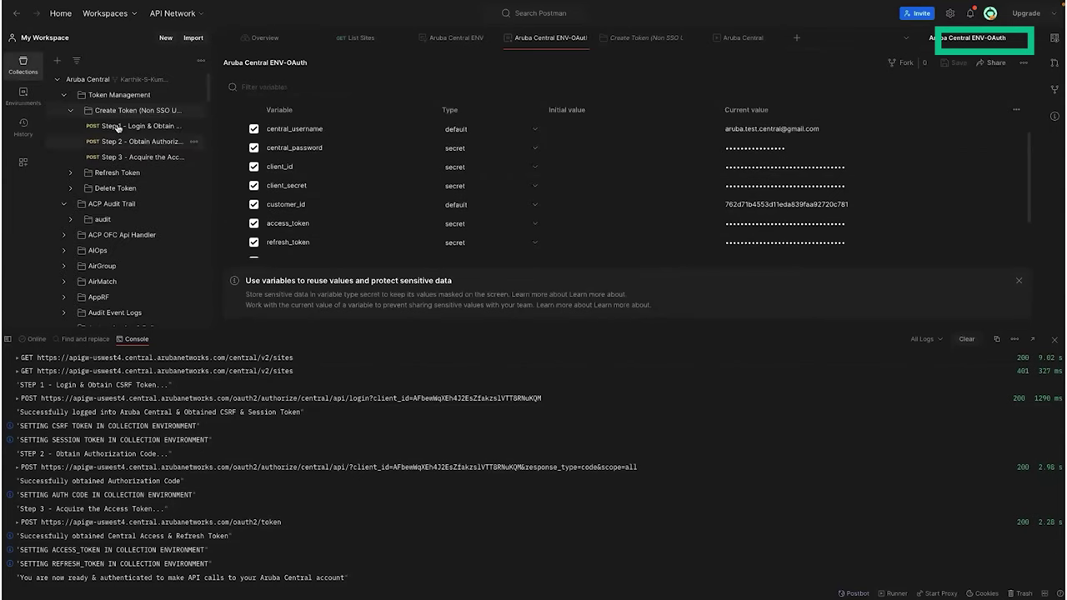
Step: Collapse the Create Token folder and bring up the List Sites request tab
scroll(100, 116, down, 1)
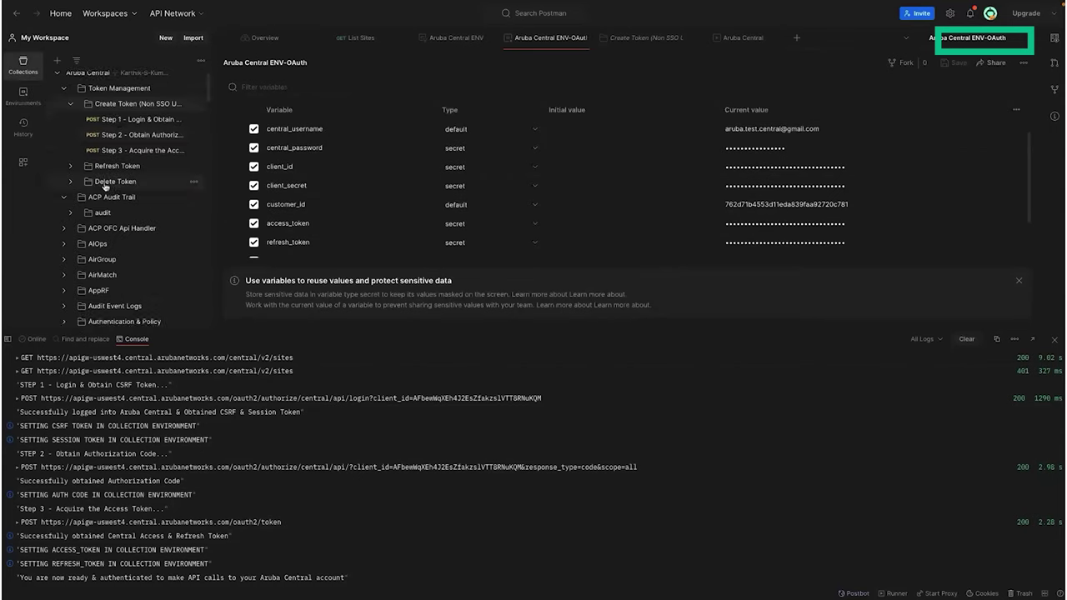
click(71, 101)
scroll(140, 193, down, 10)
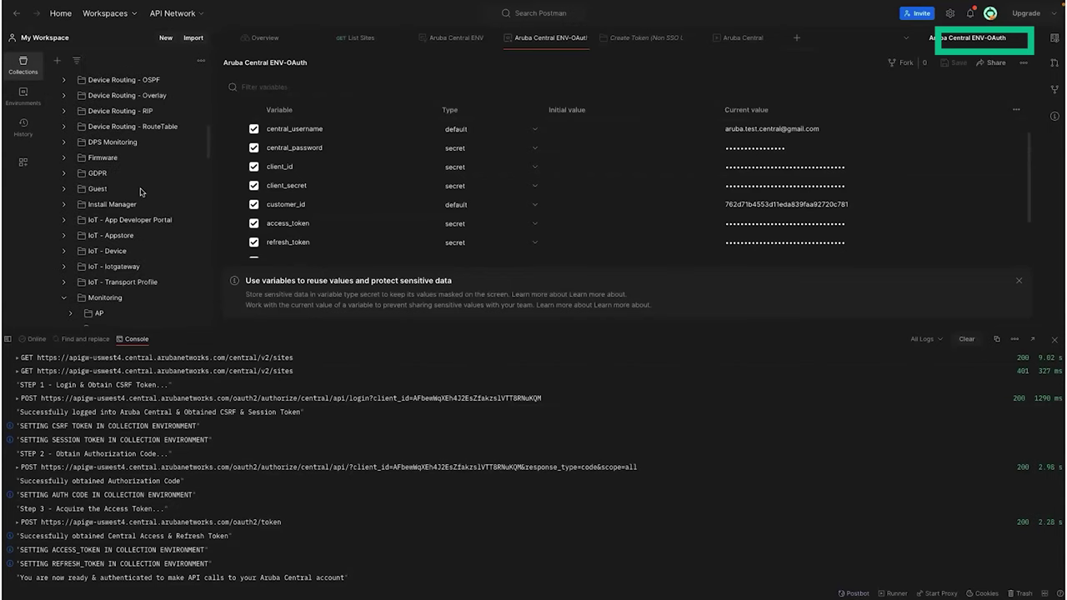
scroll(140, 193, down, 2)
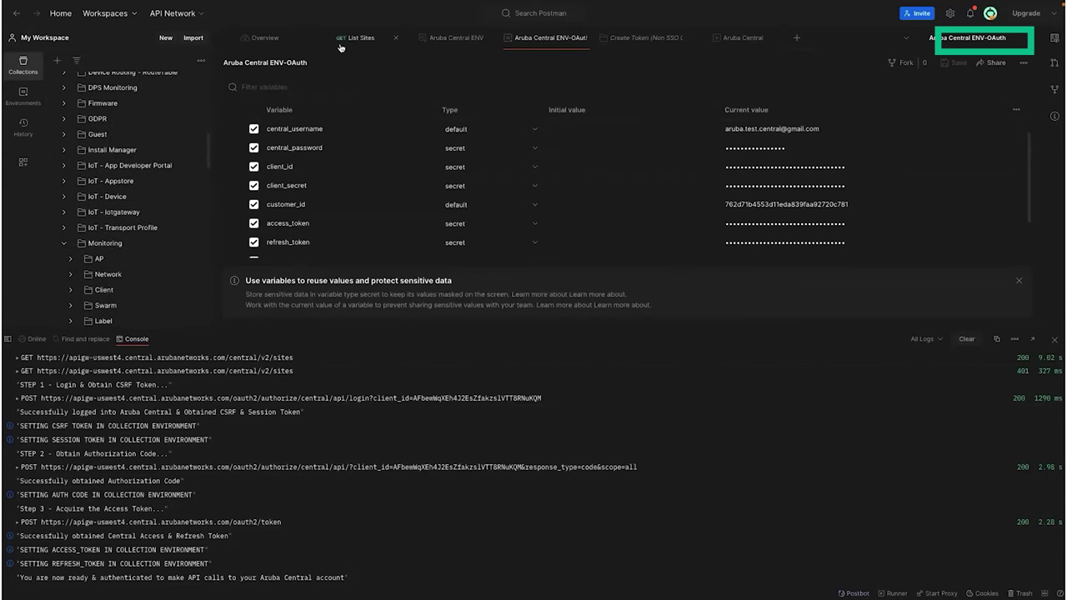
key(ctrl+shift+Tab)
key(ctrl+shift+Tab)
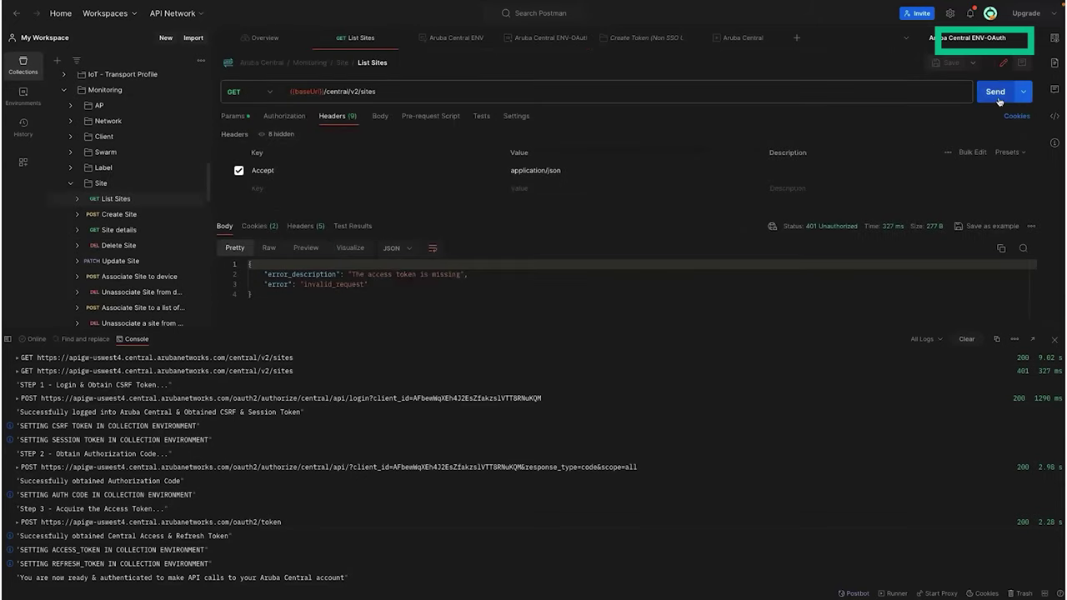
Step: Close the console, resend List Sites and review the 200 OK JSON showing 3 sites
click(1056, 344)
key(super+Return)
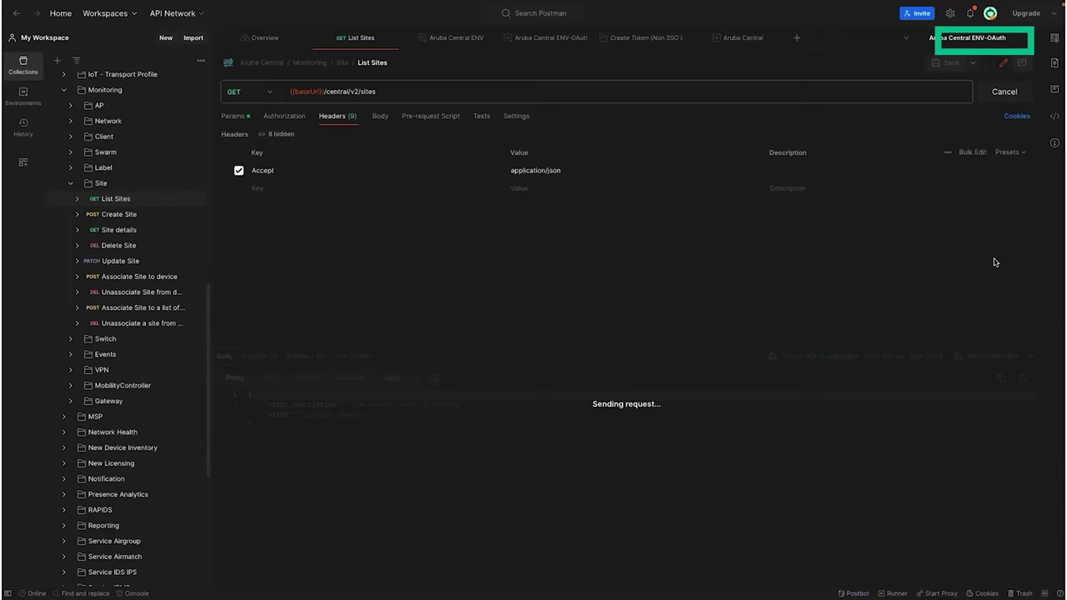
scroll(515, 477, down, 2)
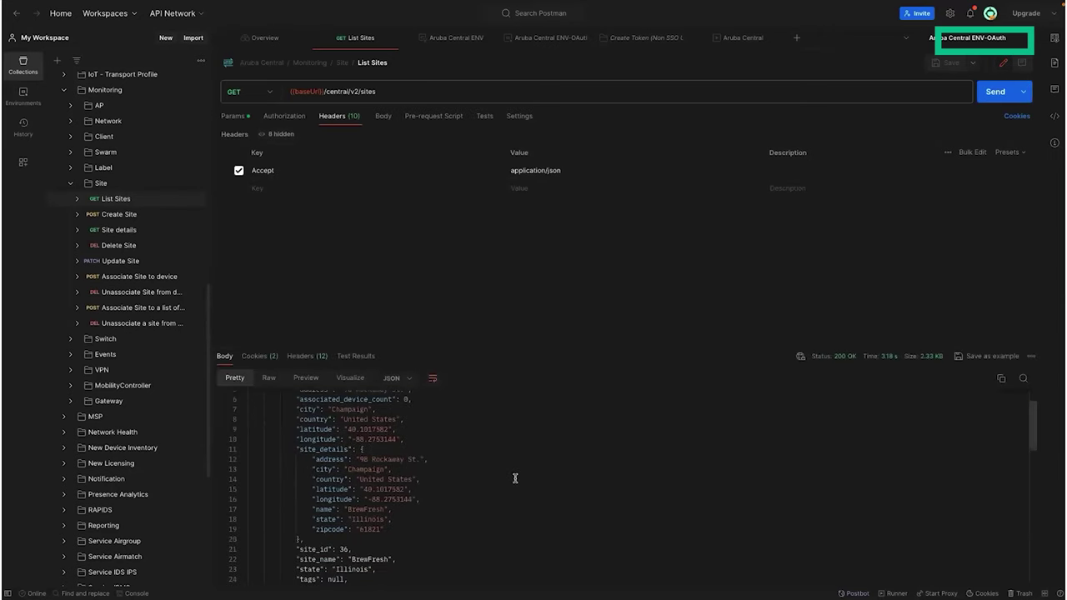
scroll(515, 477, down, 10)
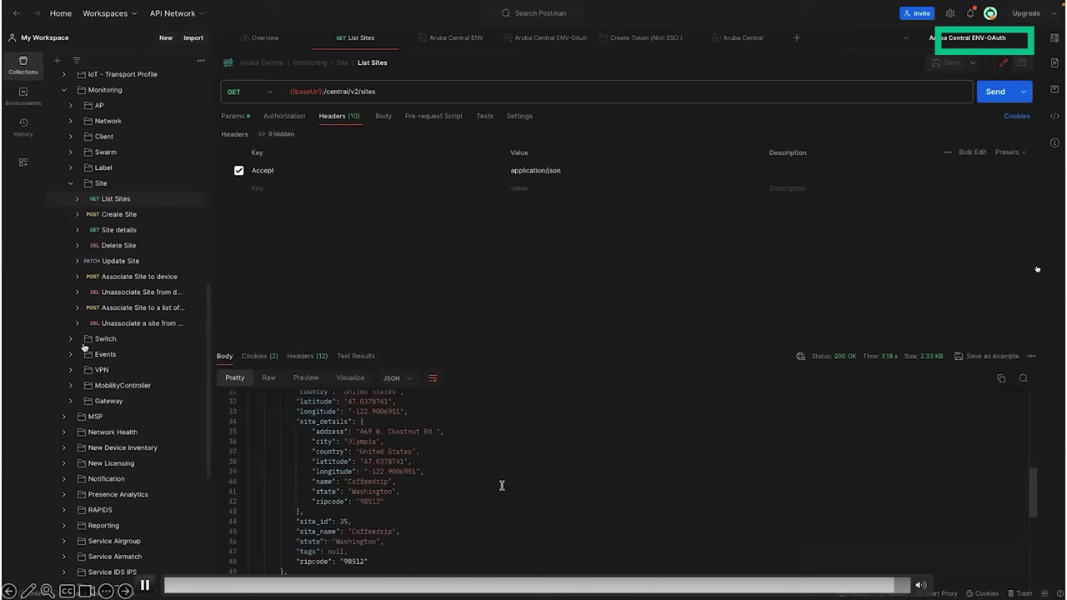
scroll(502, 485, down, 2)
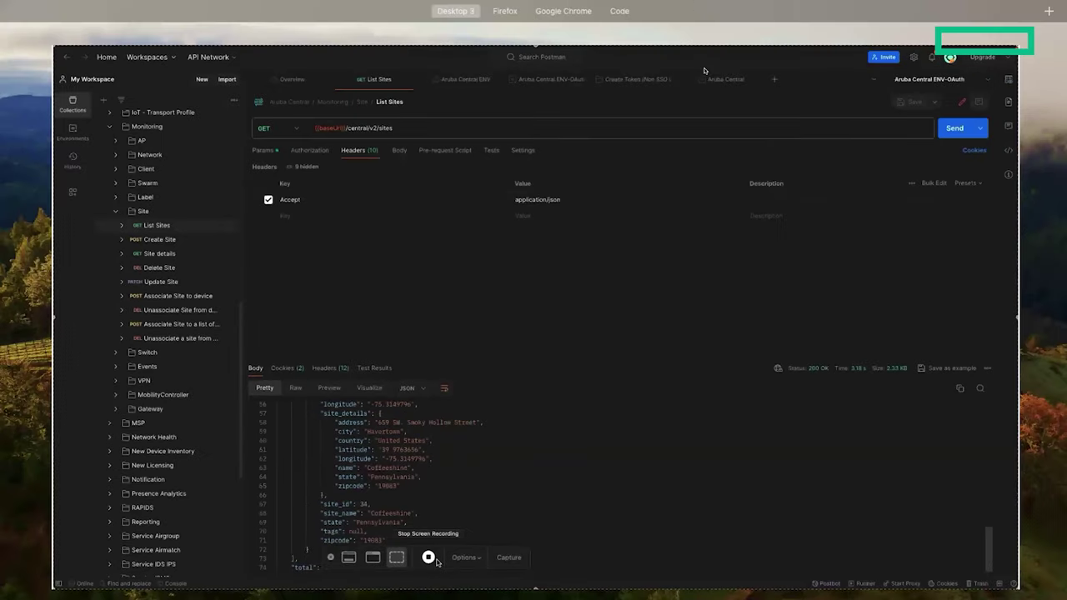
Step: Stop the screen recording to end the demo
mouse_move(704, 71)
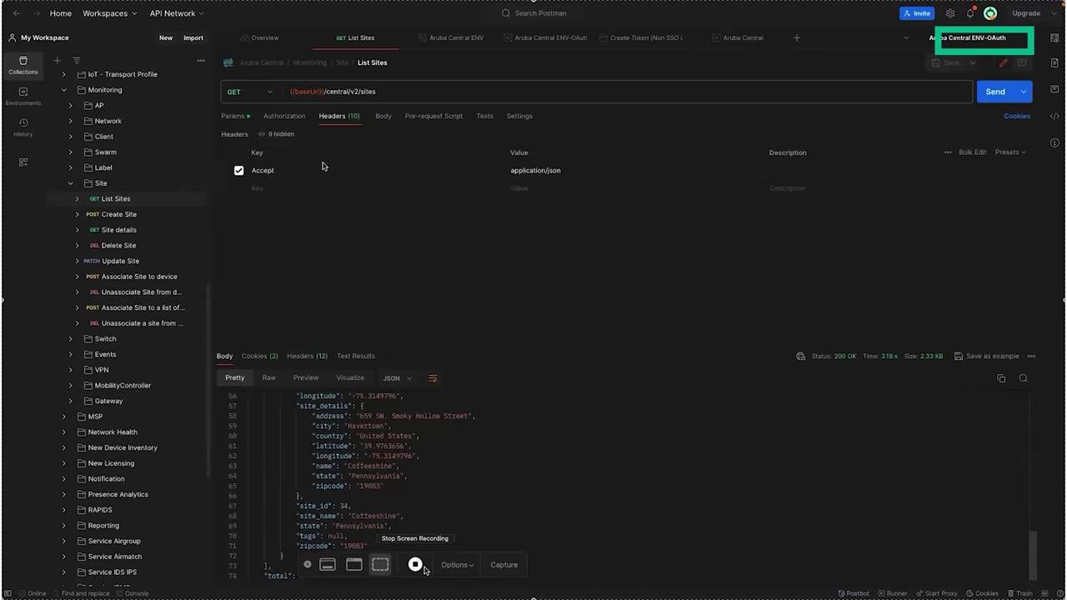
click(415, 564)
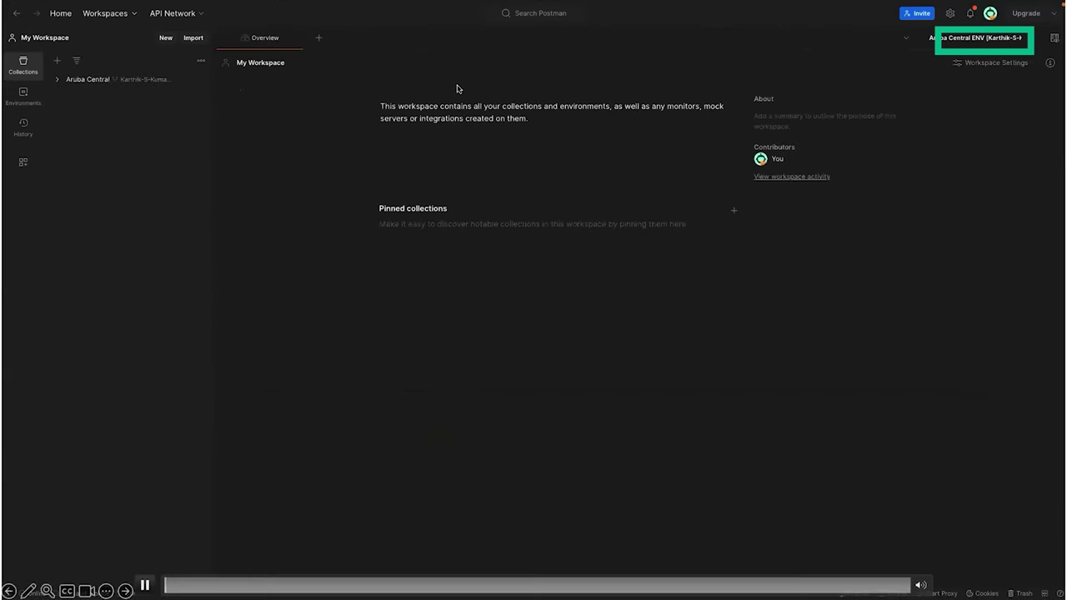
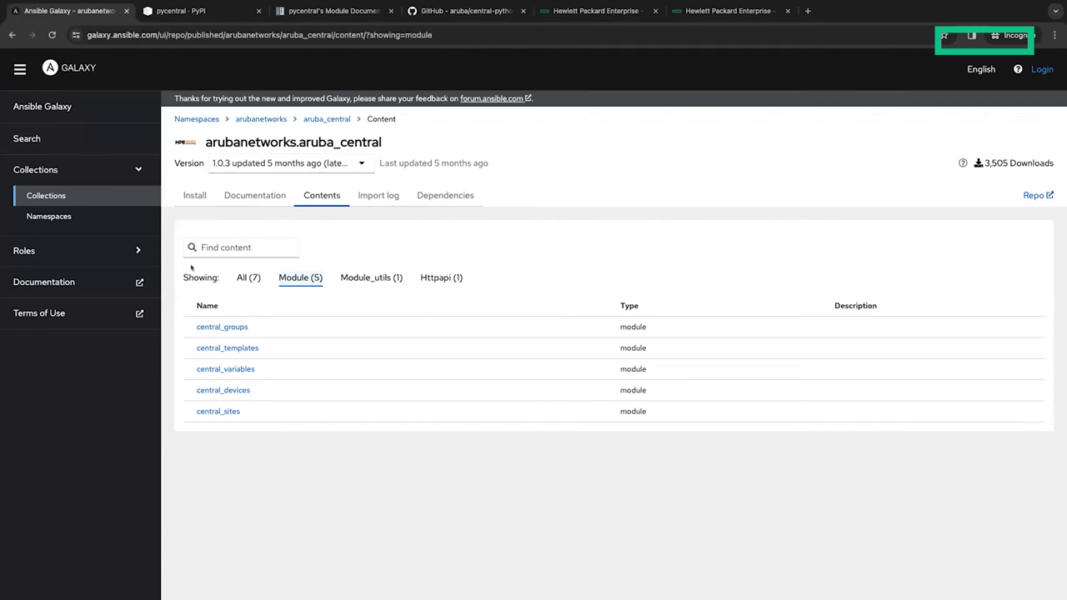
Step: Review the aruba_central collection's install details, then open its Documentation readme
click(200, 197)
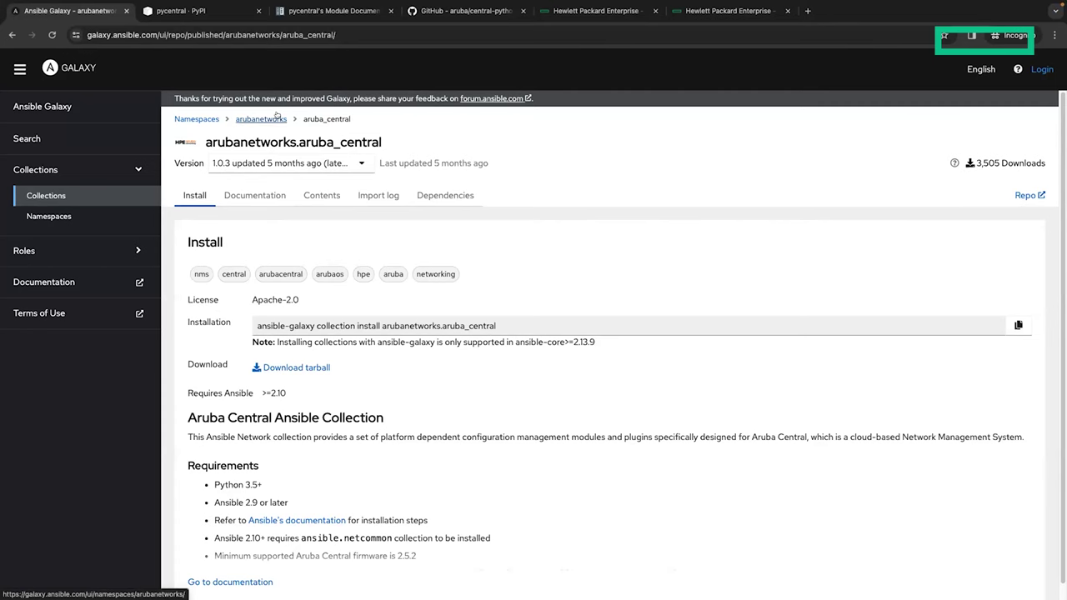
scroll(255, 202, down, 1)
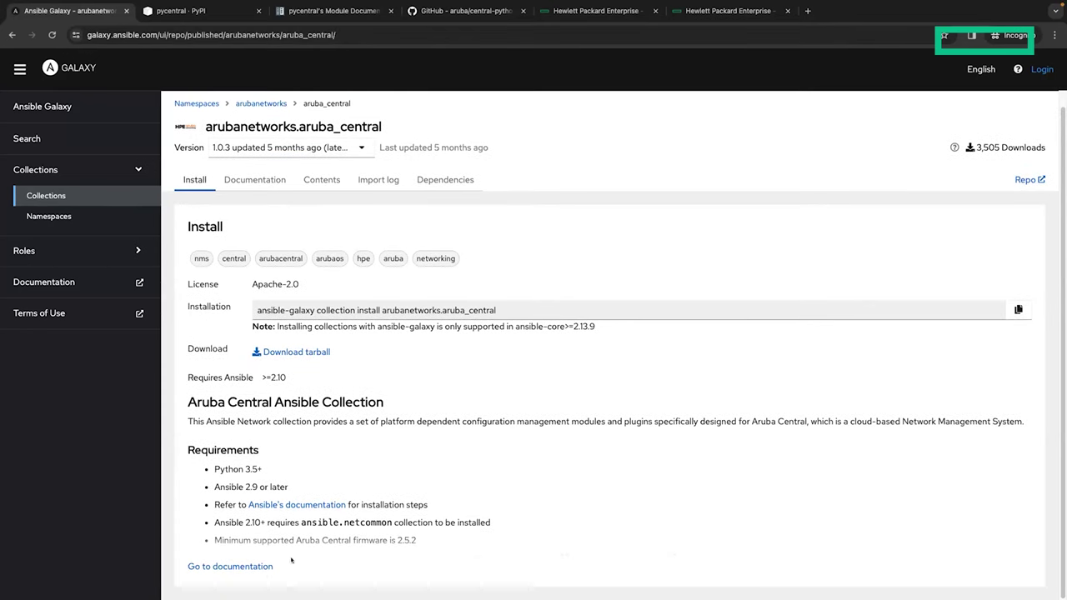
click(250, 568)
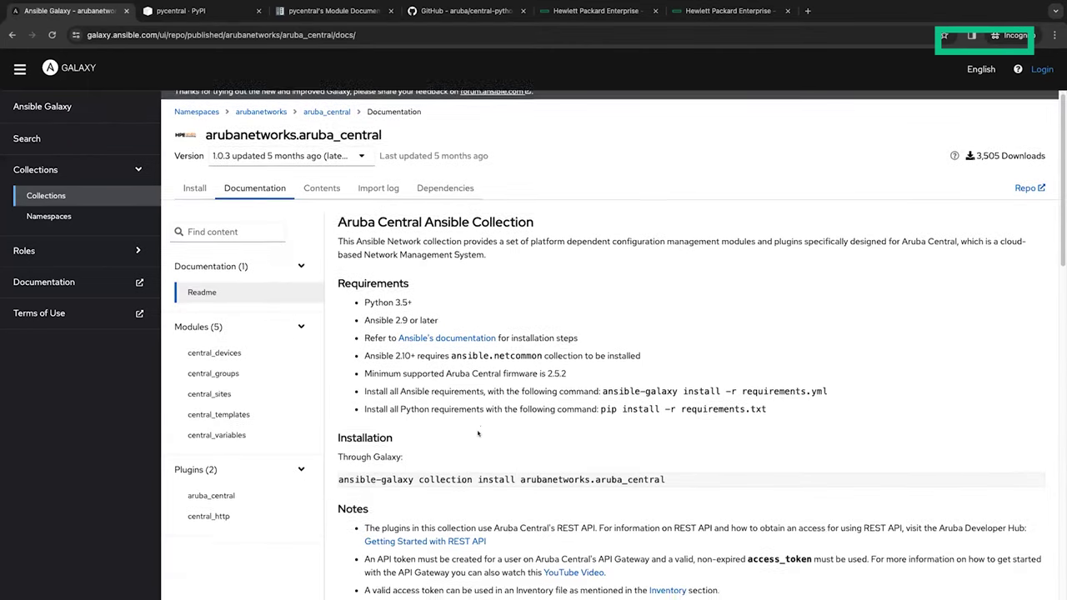
Step: Read through the readme, then filter the collection's Contents to its five modules
scroll(478, 433, down, 2)
scroll(477, 427, down, 3)
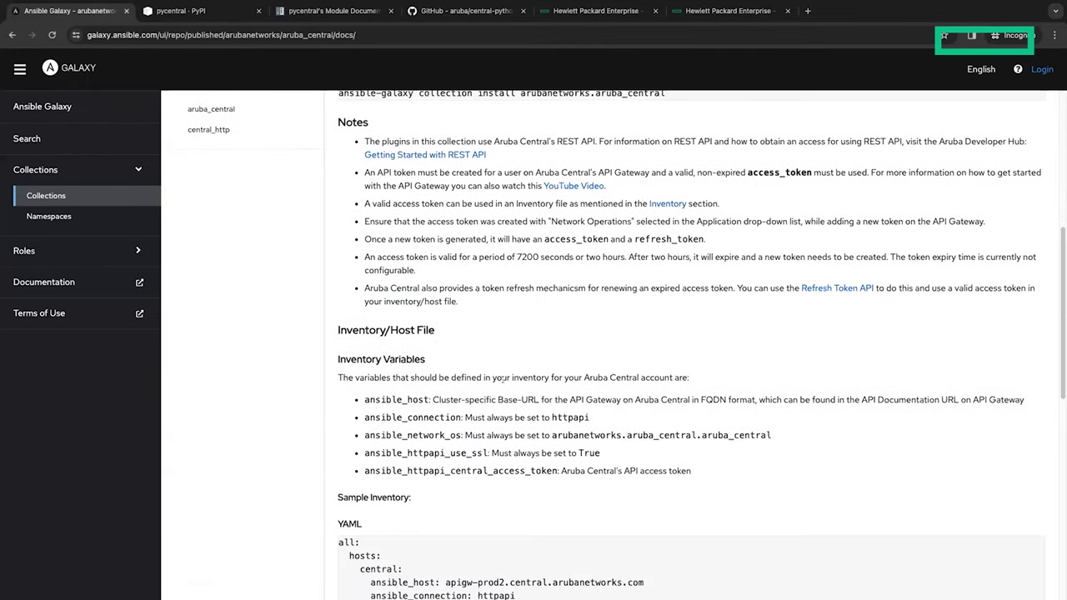
scroll(503, 381, down, 1)
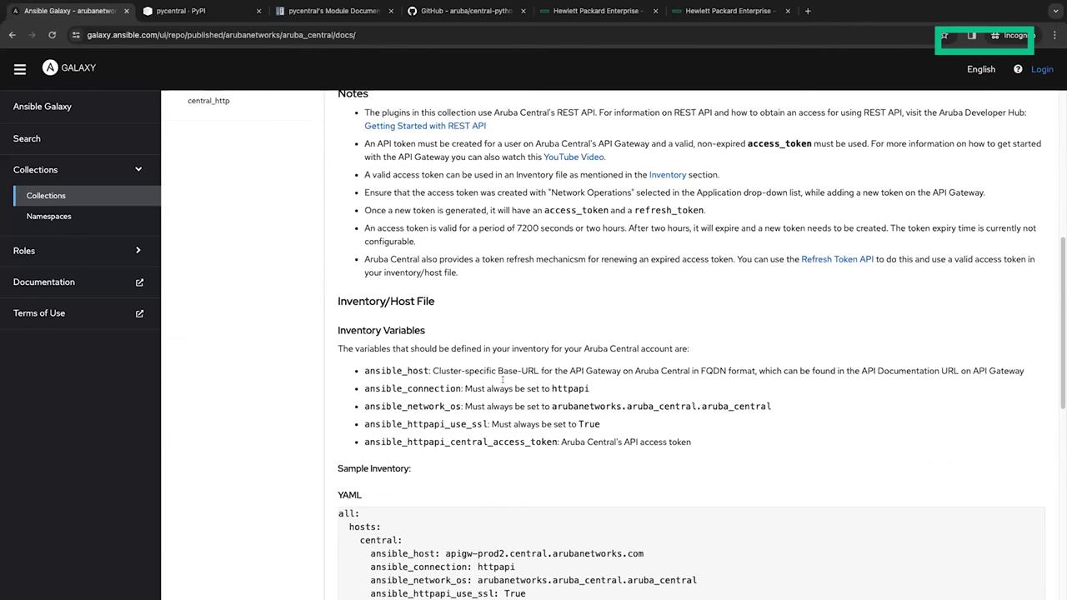
scroll(503, 379, down, 5)
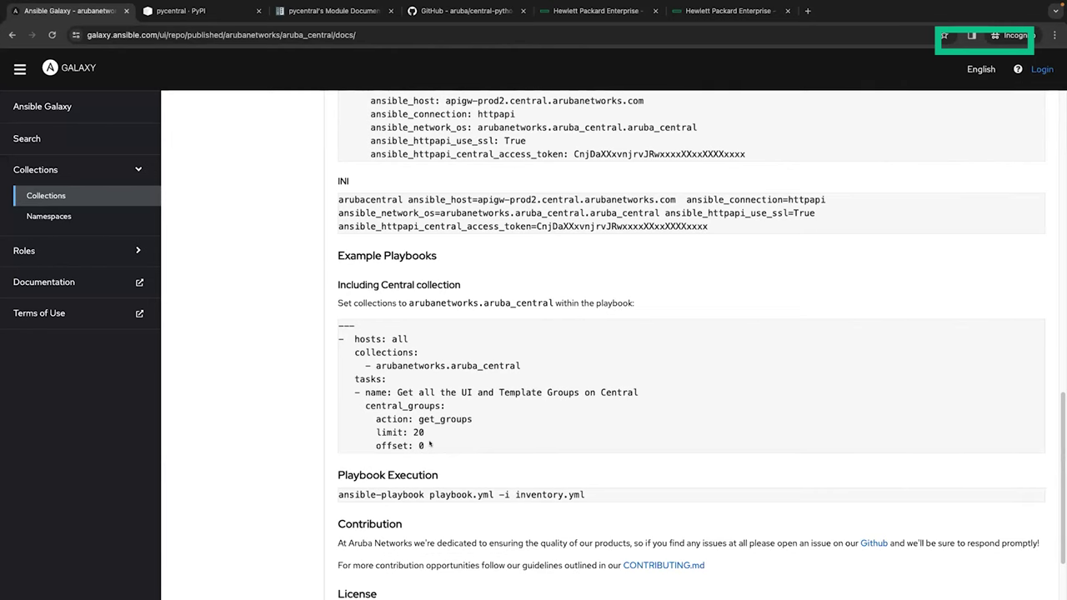
scroll(430, 444, up, 3)
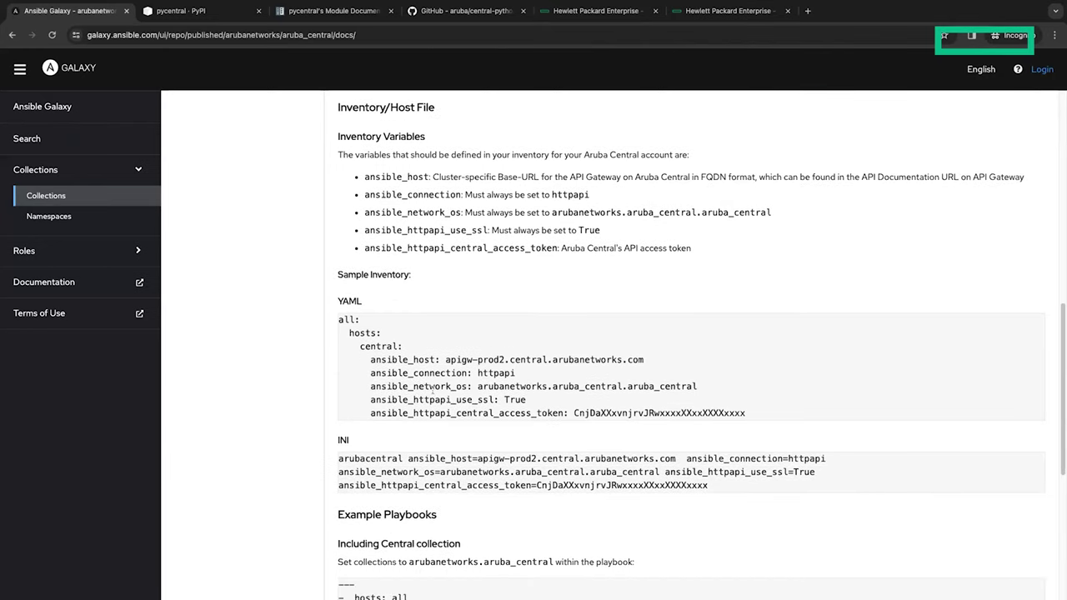
scroll(480, 400, down, 2)
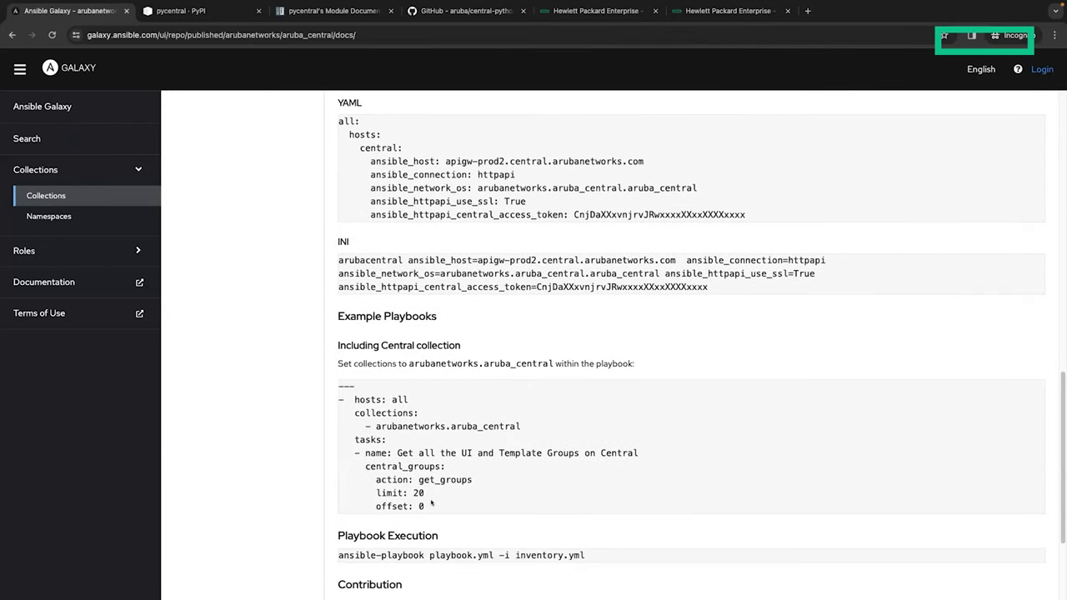
scroll(431, 503, down, 2)
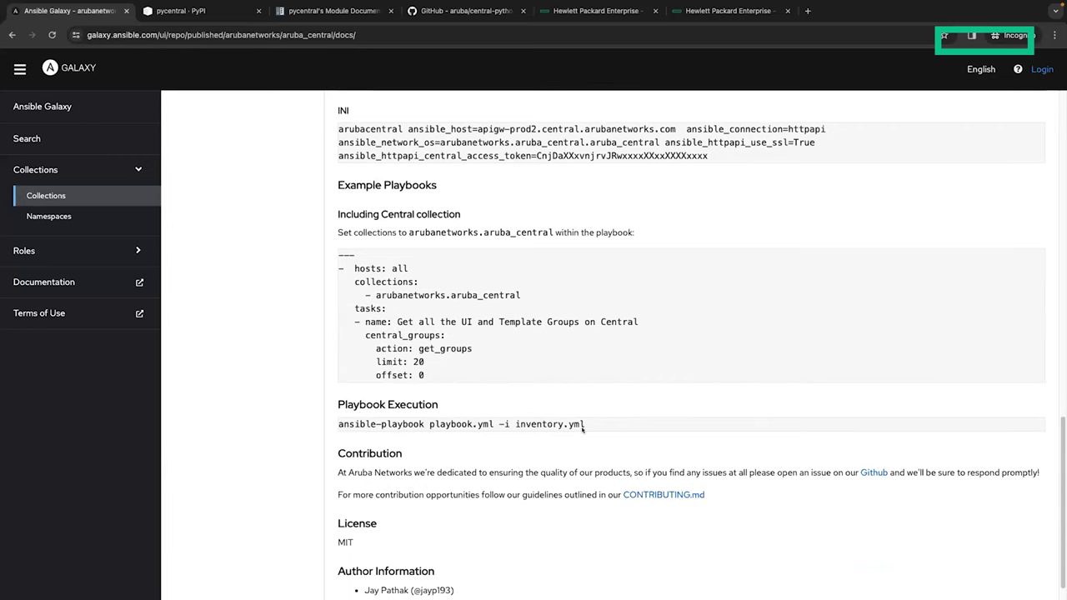
scroll(585, 415, up, 1)
scroll(546, 329, up, 15)
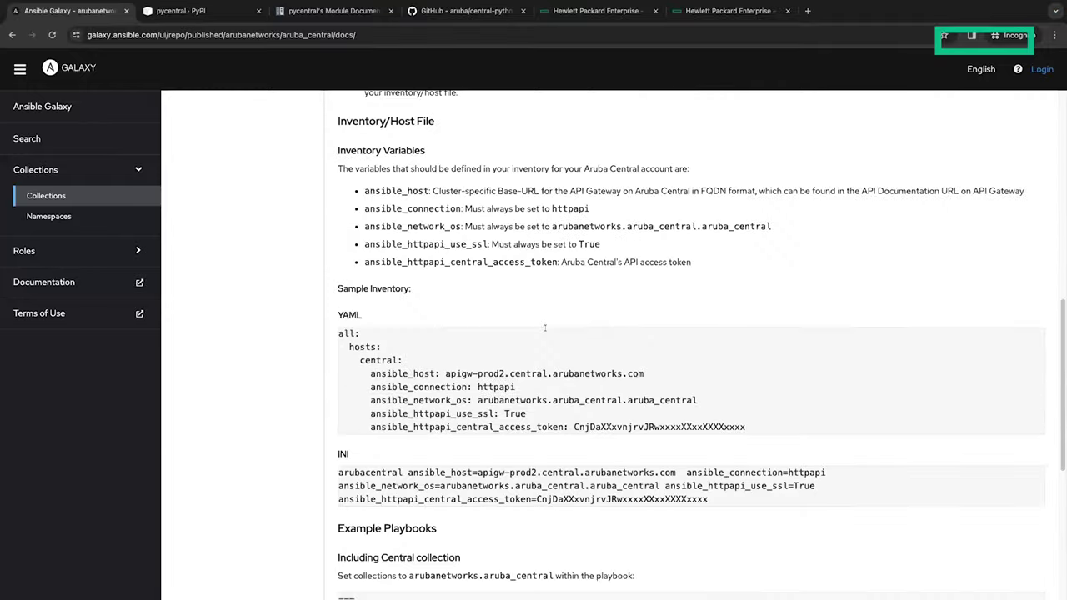
click(321, 195)
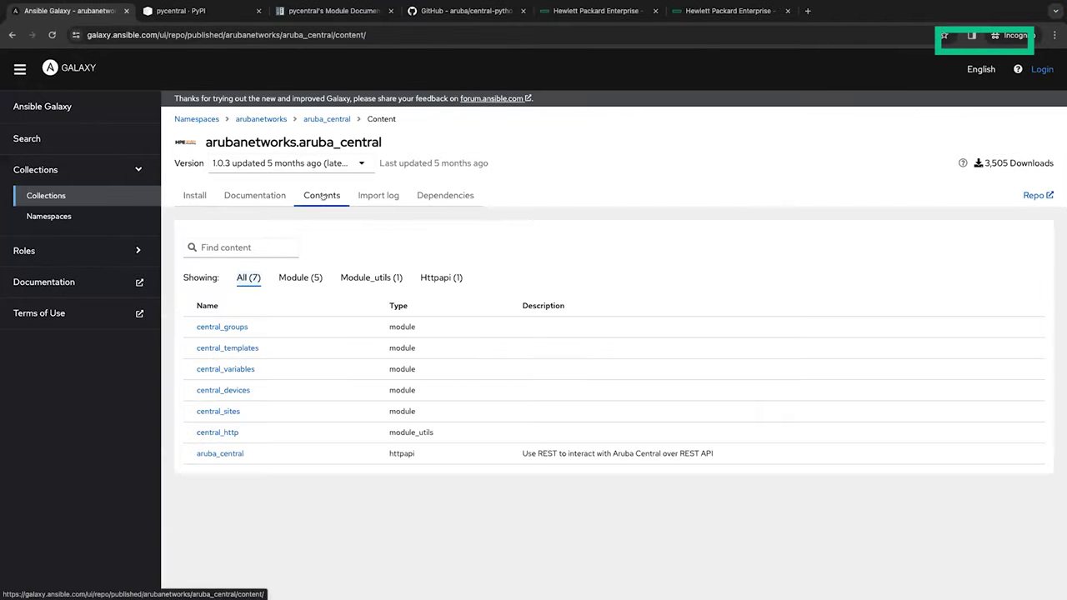
click(293, 279)
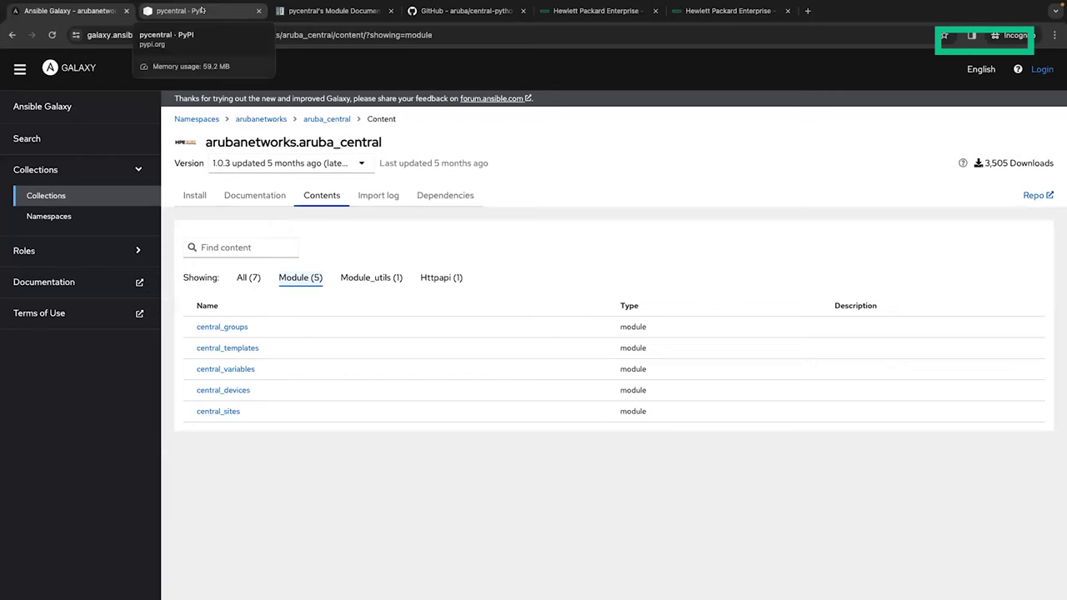
Step: Switch to the pycentral PyPI page and read its install steps and central_info examples
click(202, 10)
scroll(706, 269, up, 10)
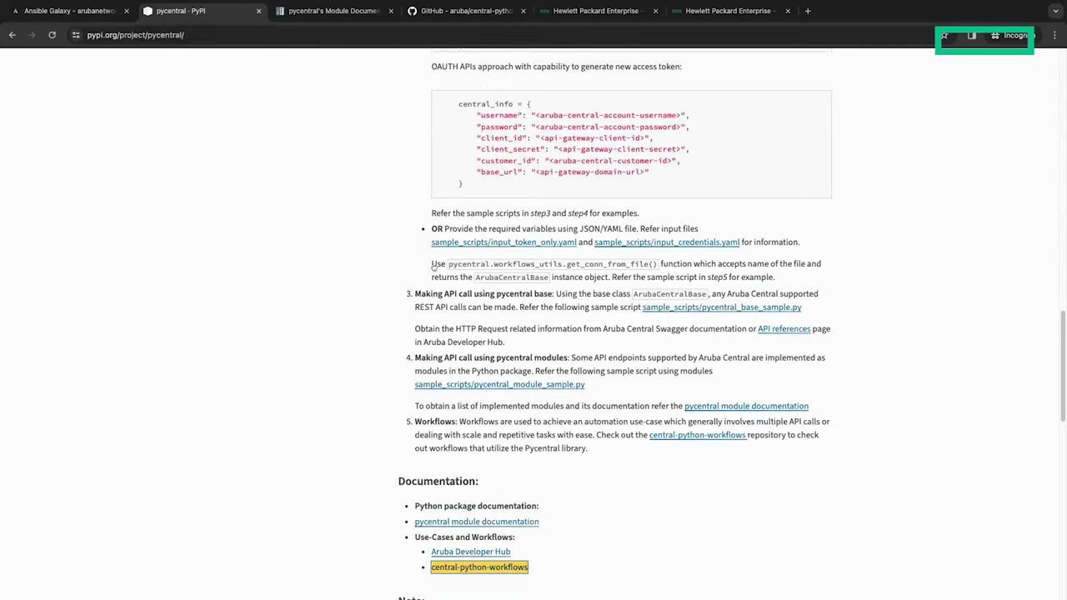
scroll(706, 273, up, 15)
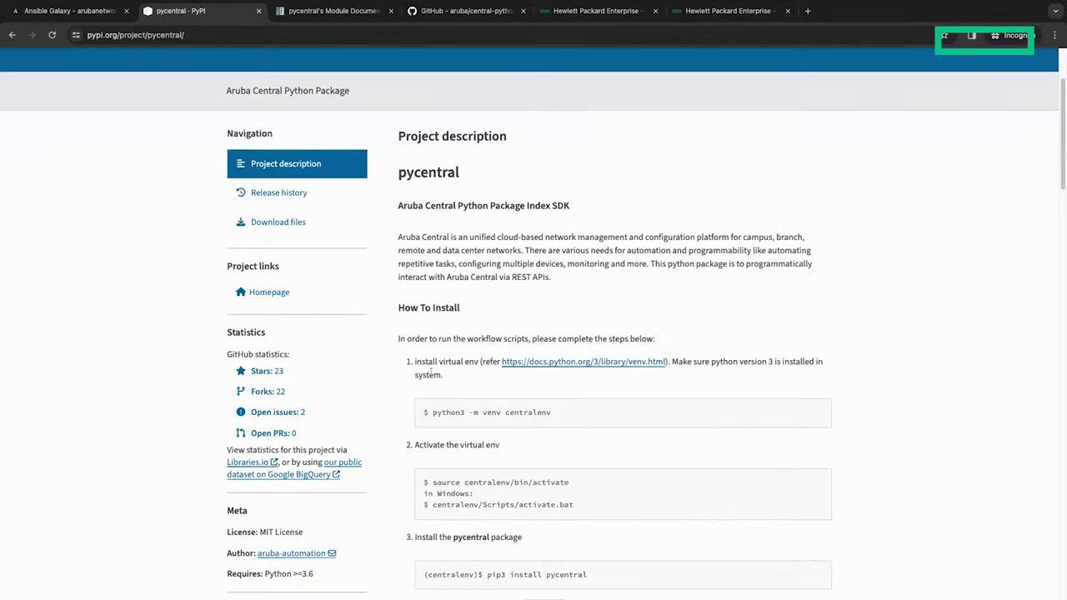
scroll(431, 372, up, 3)
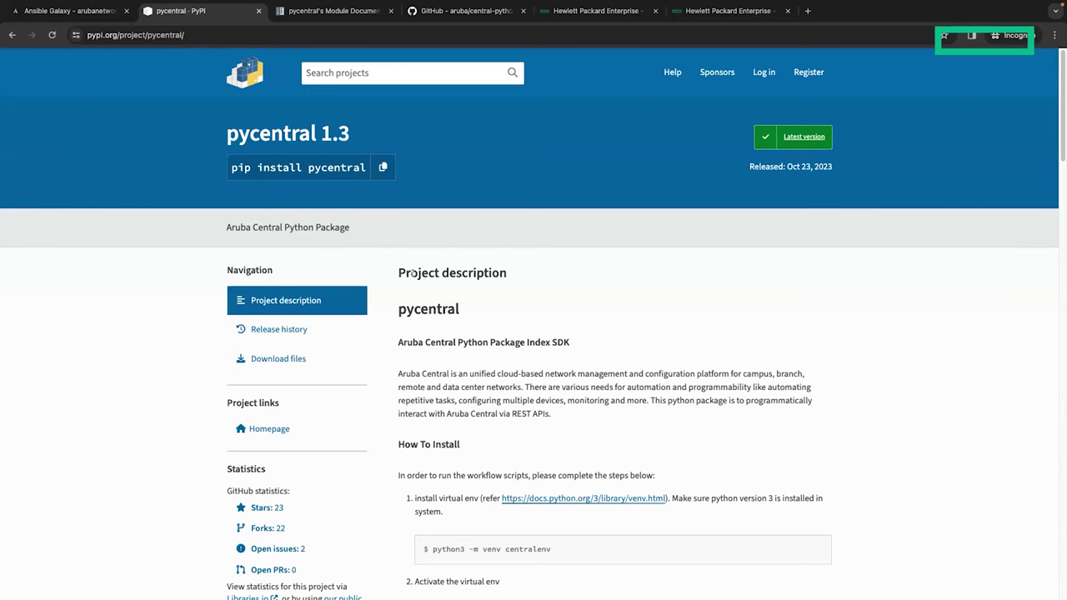
scroll(412, 272, down, 1)
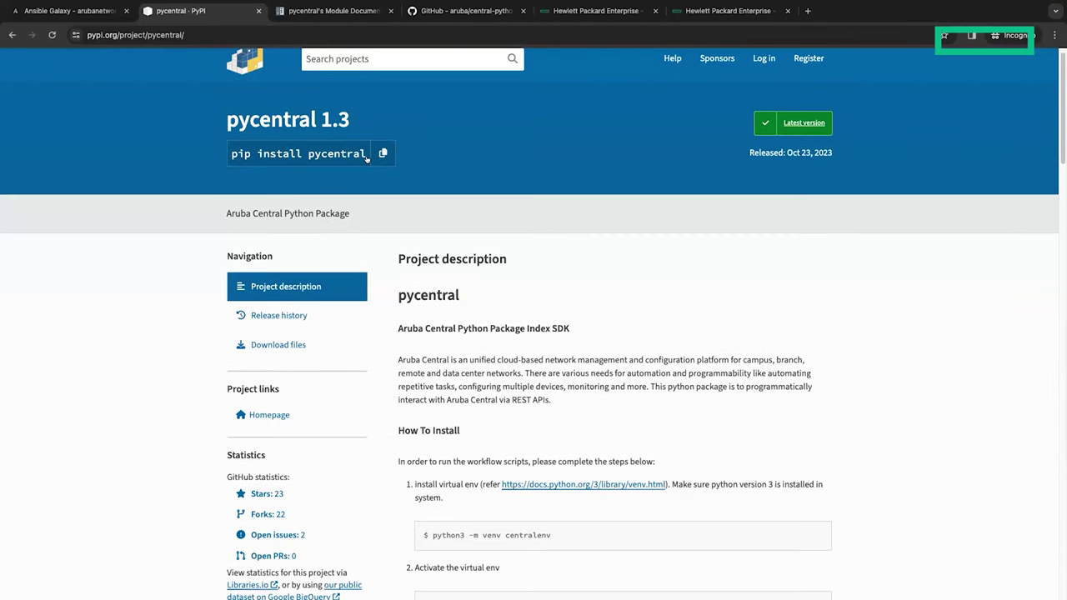
scroll(454, 242, down, 5)
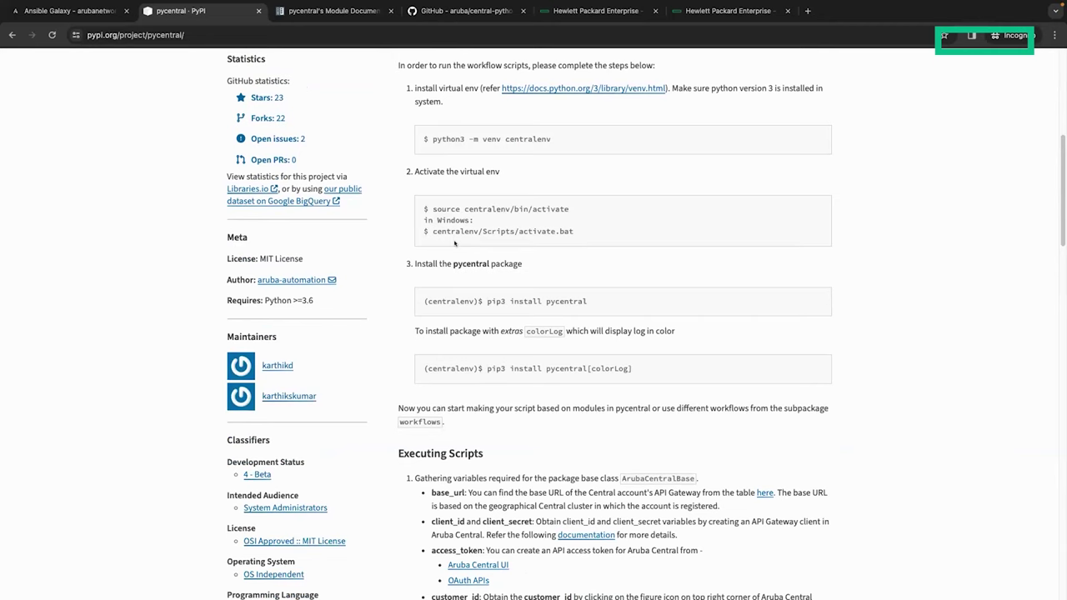
scroll(454, 242, down, 3)
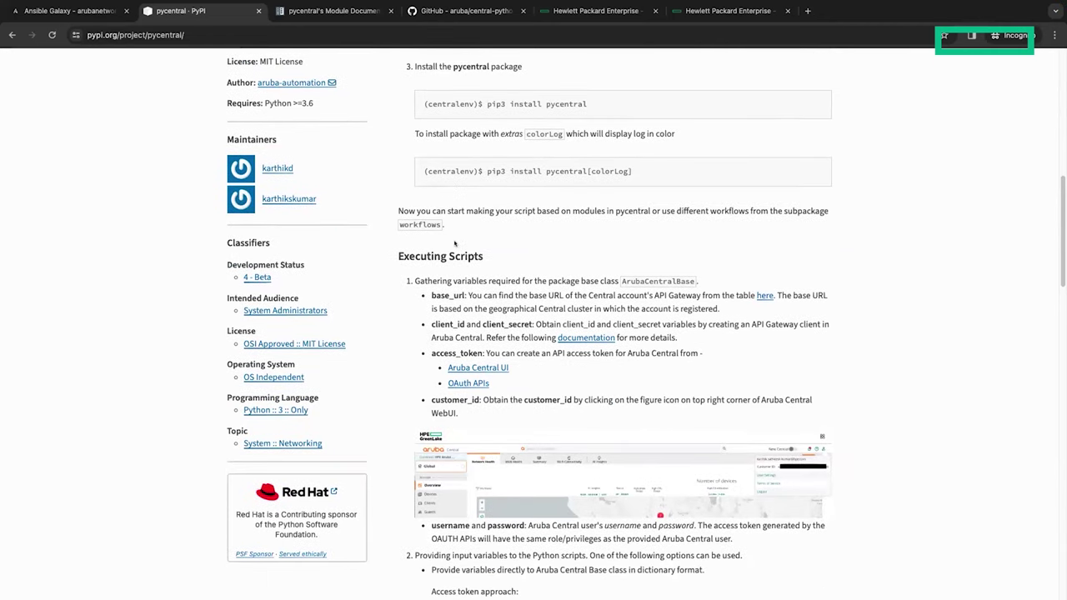
scroll(454, 242, down, 2)
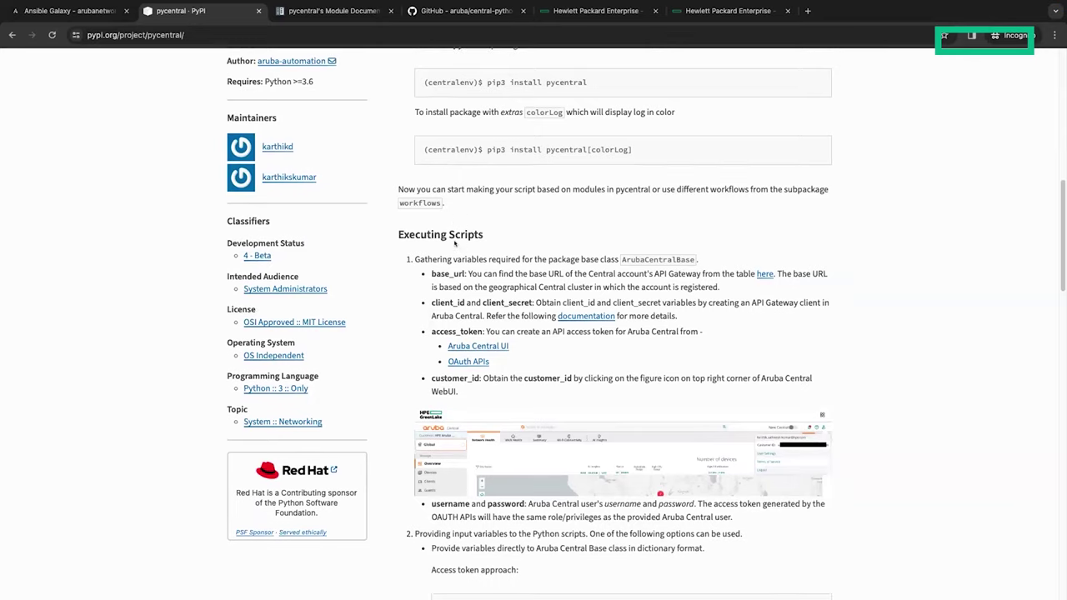
scroll(454, 243, down, 3)
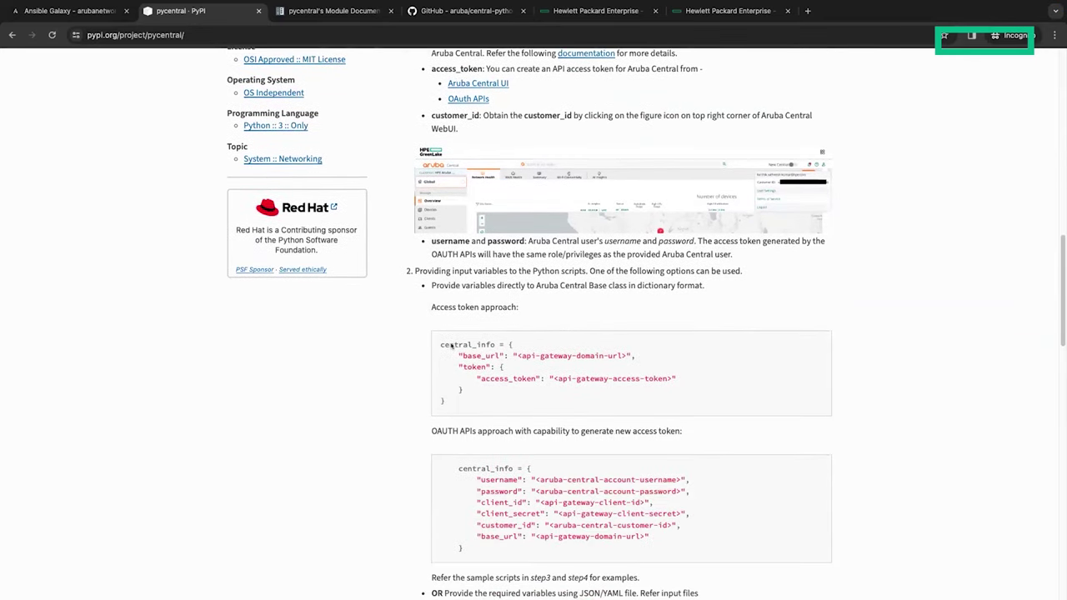
scroll(450, 345, down, 3)
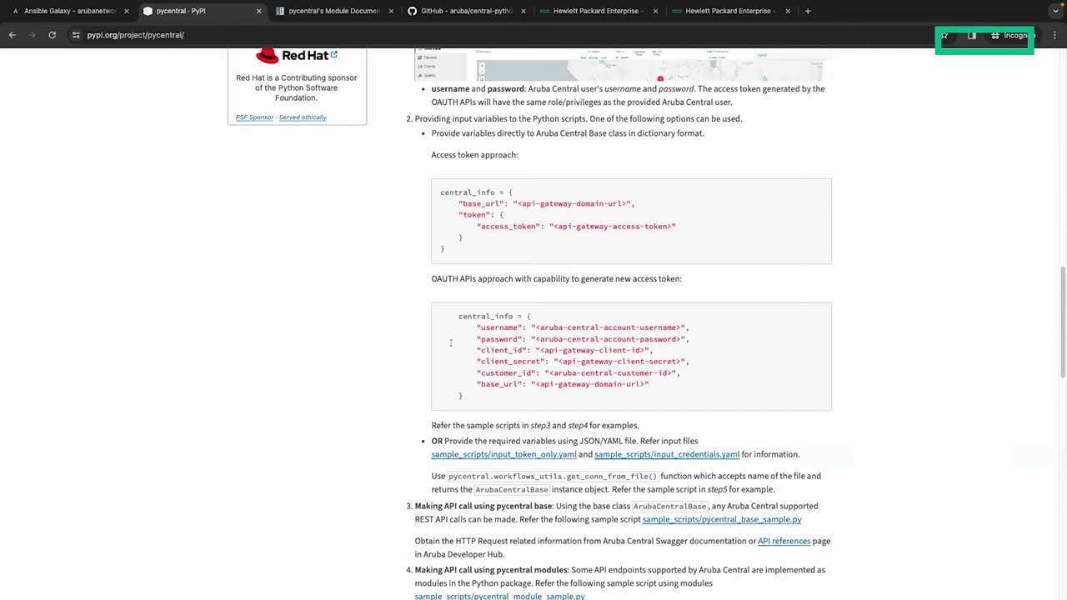
scroll(450, 343, down, 7)
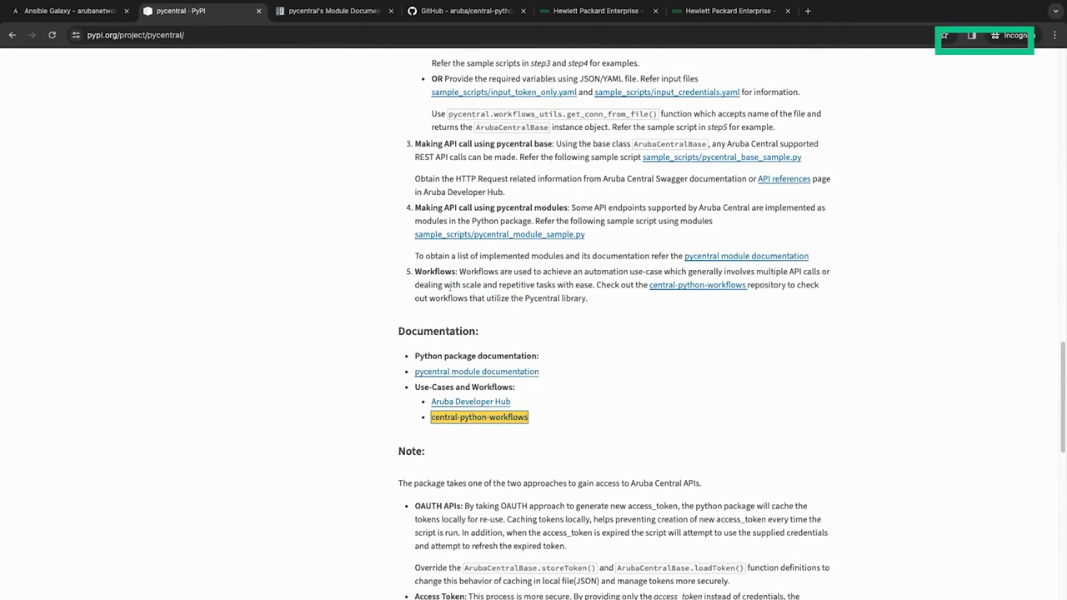
Step: Open pycentral's Read the Docs reference for ArubaCentralBase command(), with its parameters and return type
click(324, 13)
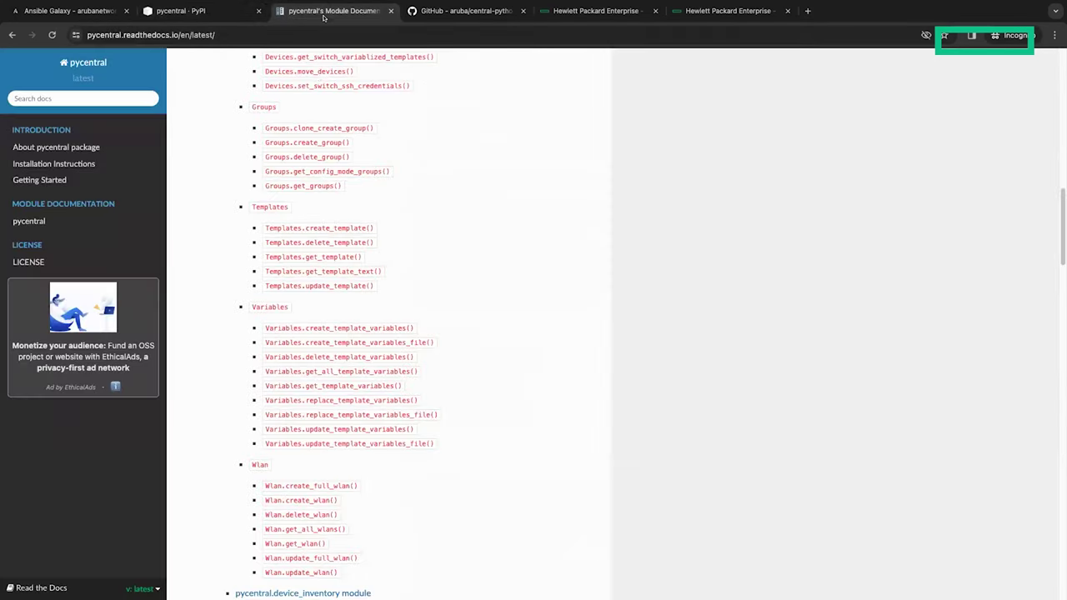
scroll(321, 209, up, 15)
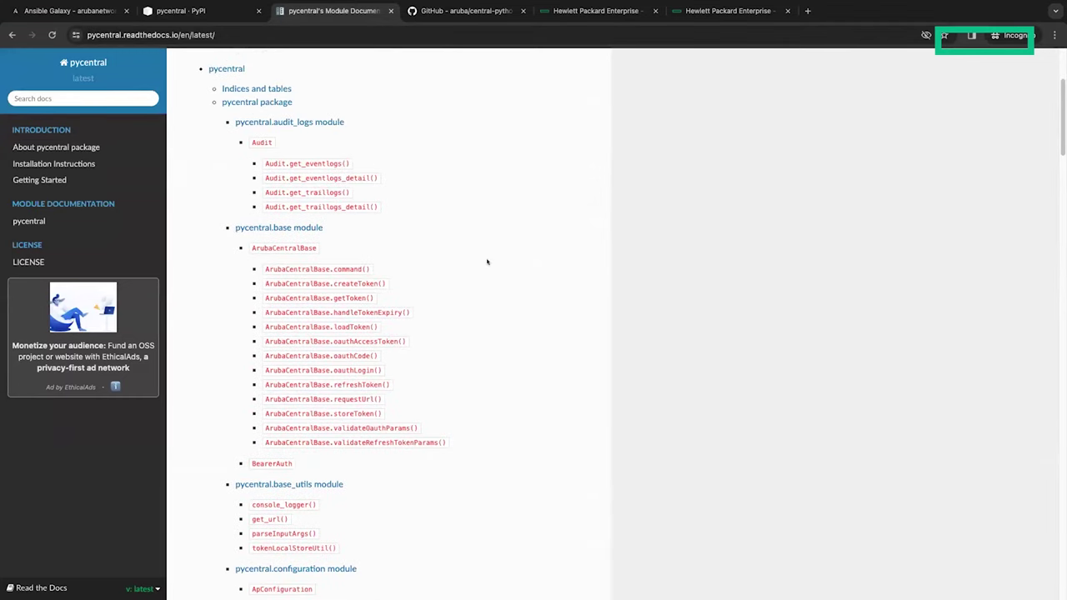
scroll(408, 344, down, 1)
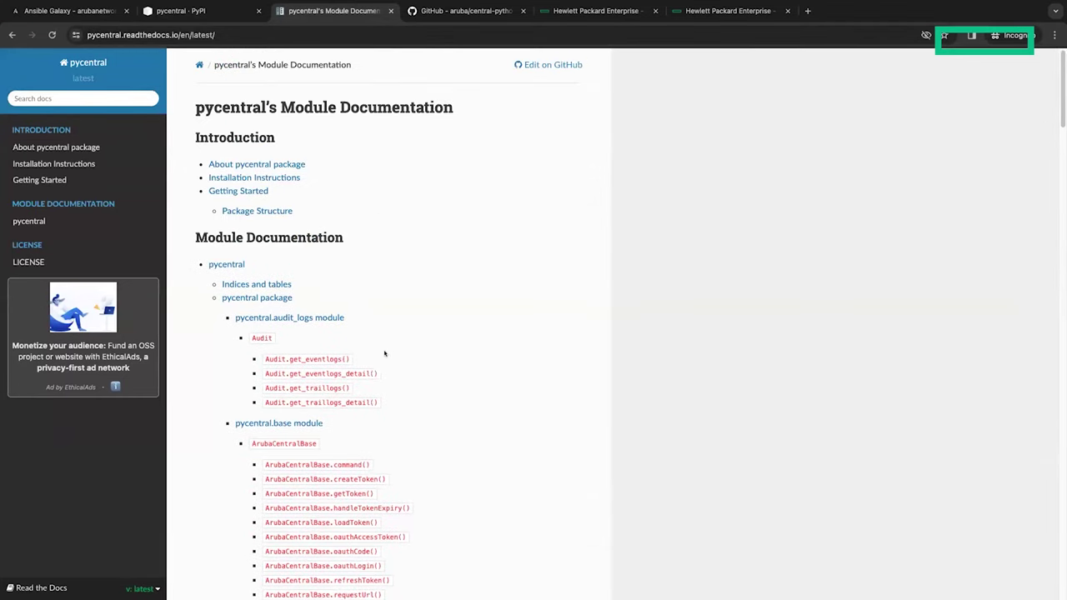
scroll(380, 355, down, 1)
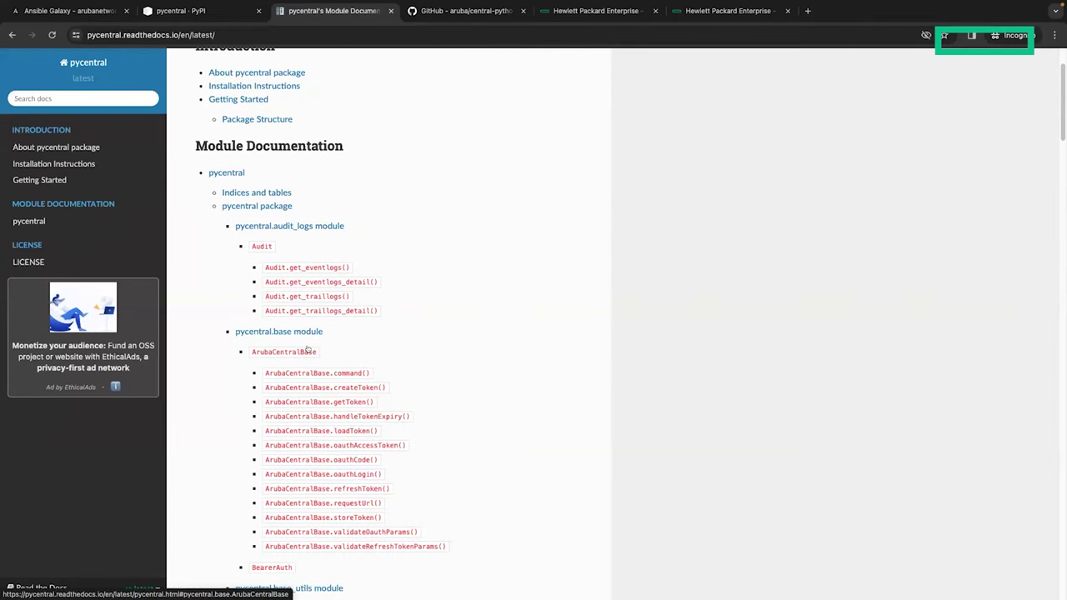
click(324, 373)
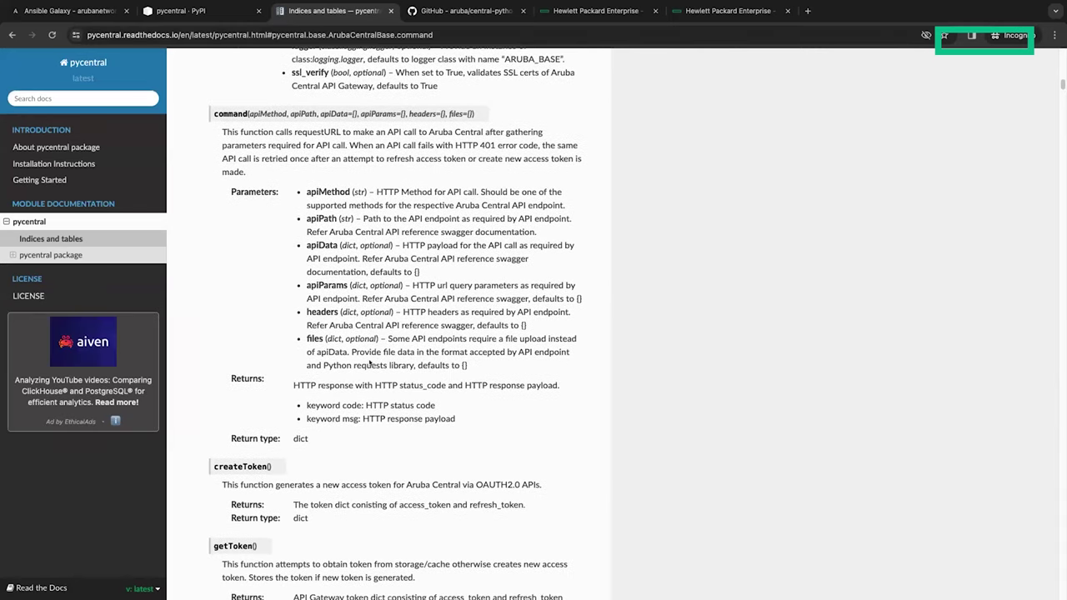
Step: Browse the central-python-workflows README on GitHub and open the Device Onboarding folder
click(454, 11)
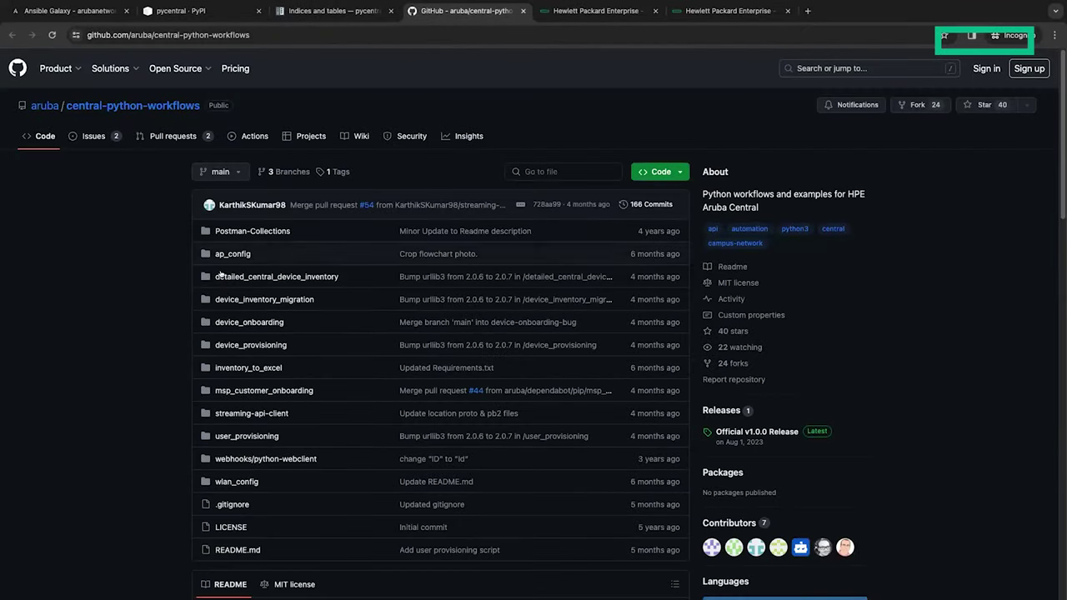
scroll(221, 298, down, 1)
scroll(220, 298, down, 5)
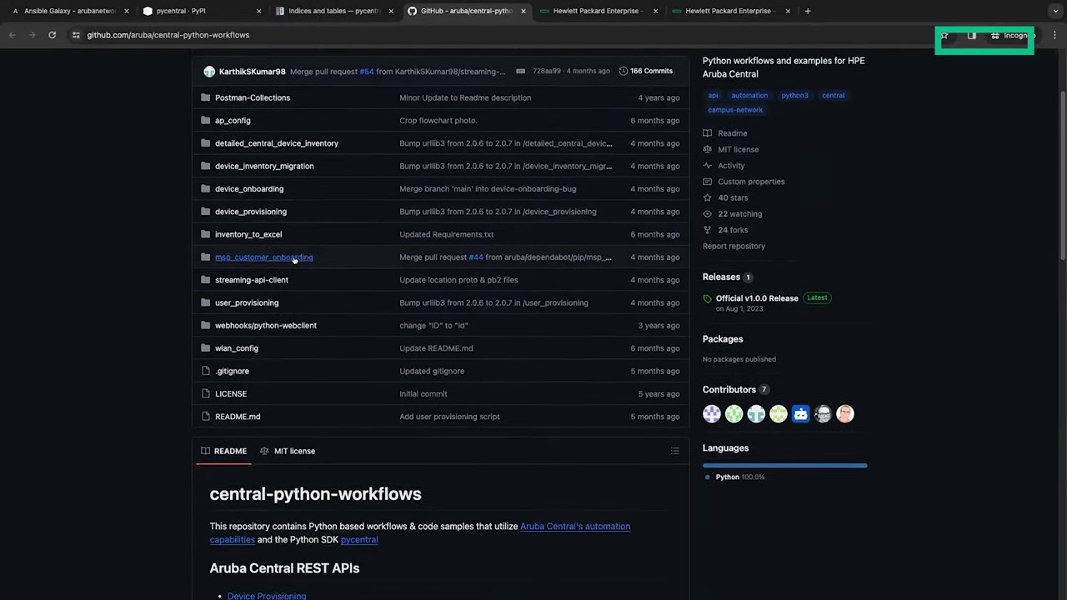
scroll(293, 260, down, 5)
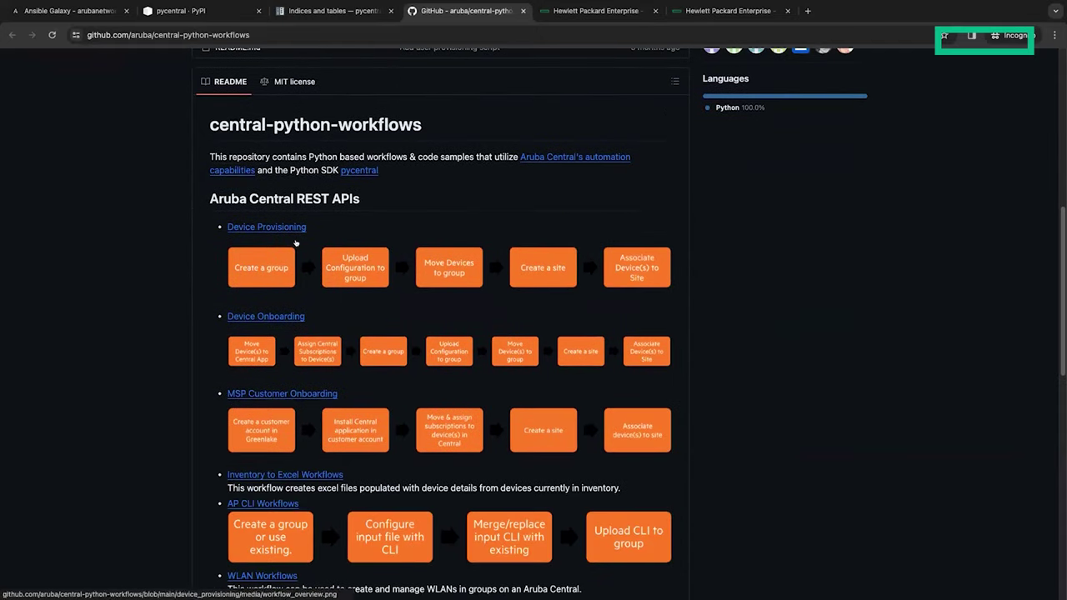
scroll(327, 265, down, 4)
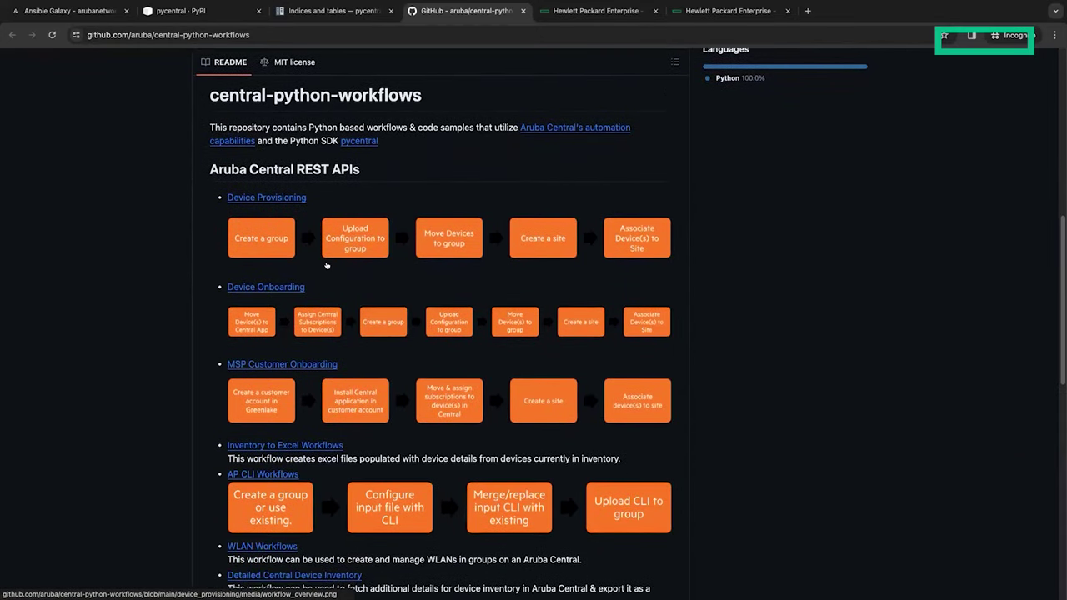
scroll(327, 265, up, 2)
scroll(281, 323, down, 1)
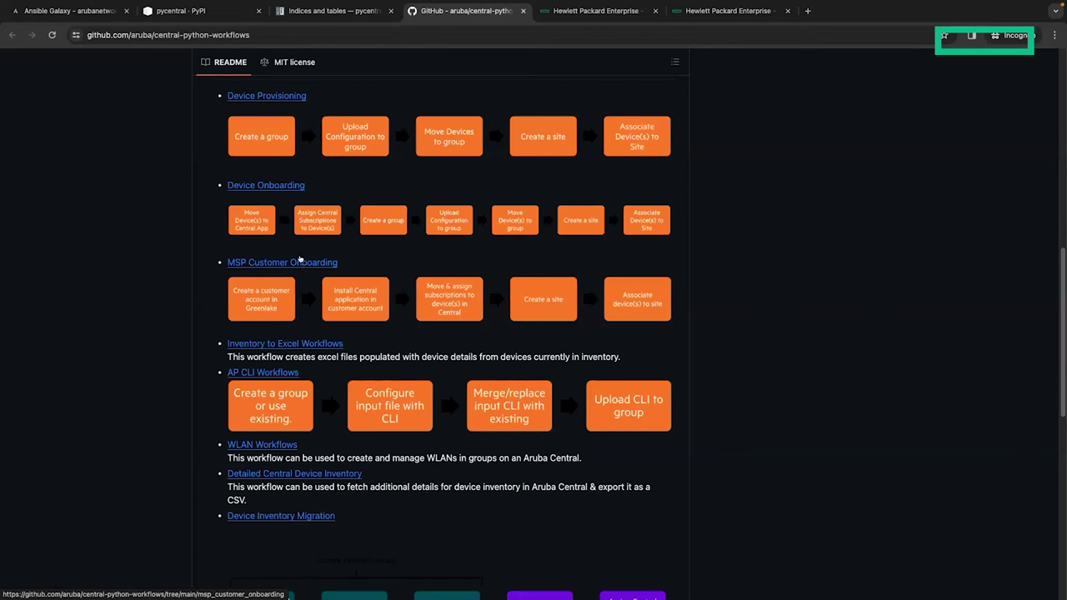
scroll(302, 263, up, 1)
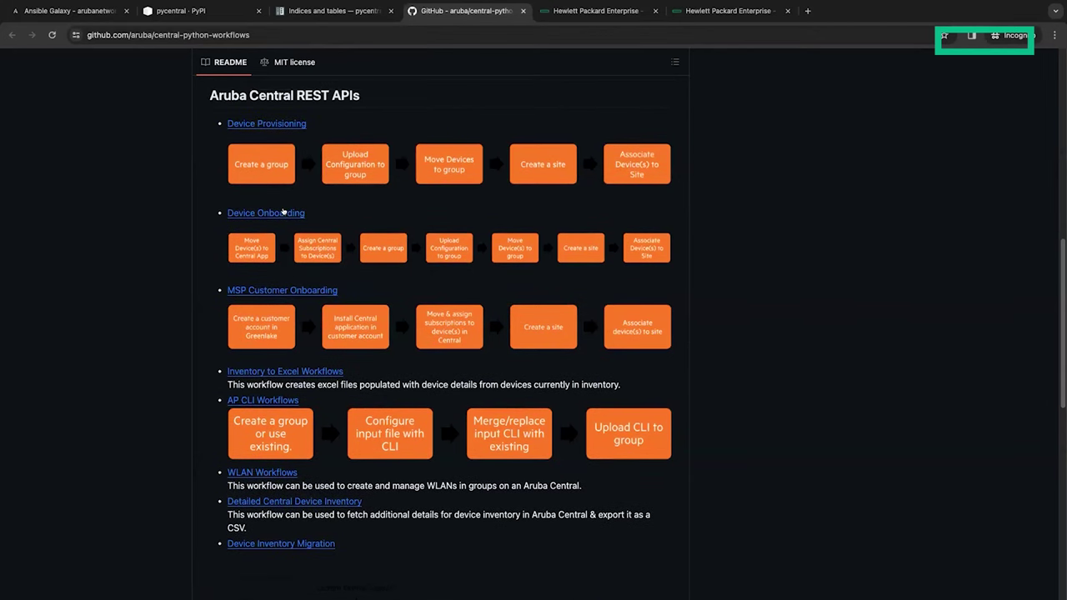
click(283, 212)
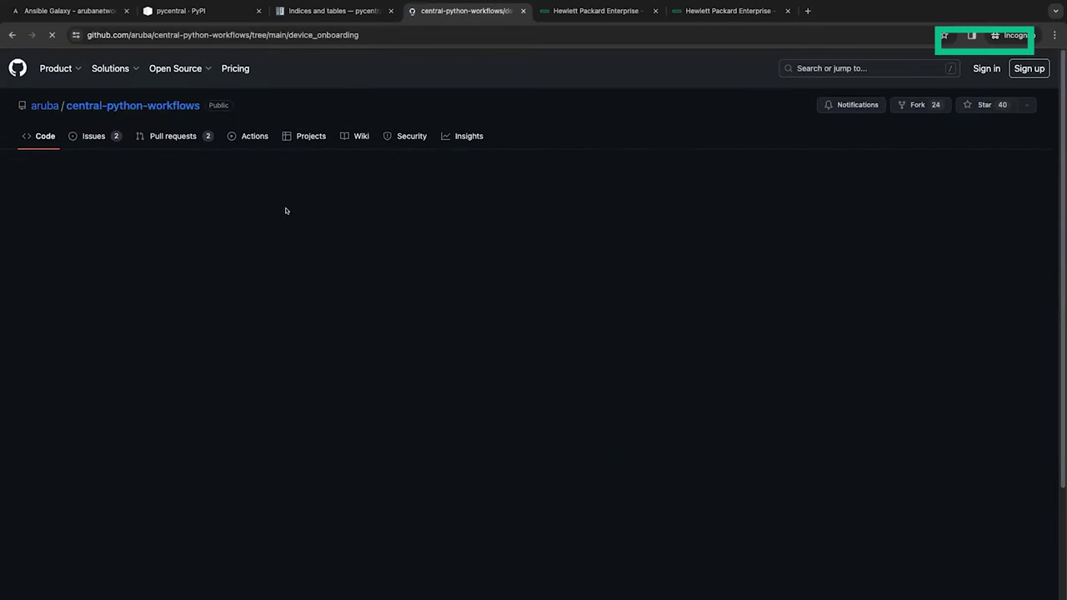
Step: Scroll the device_onboarding README down to the central_token JSON example and select it
scroll(290, 333, down, 3)
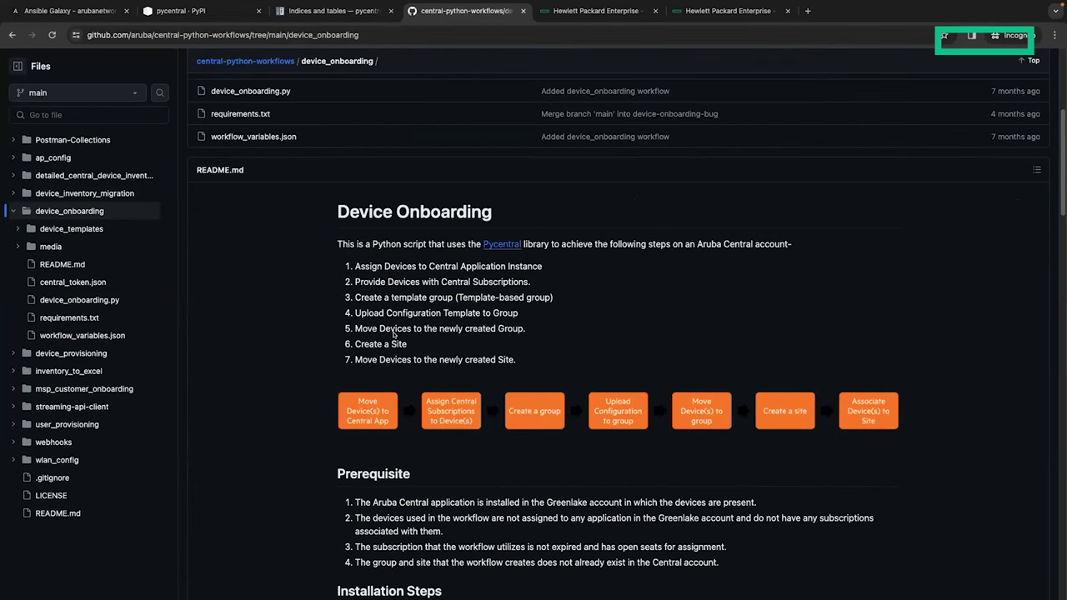
scroll(392, 380, down, 1)
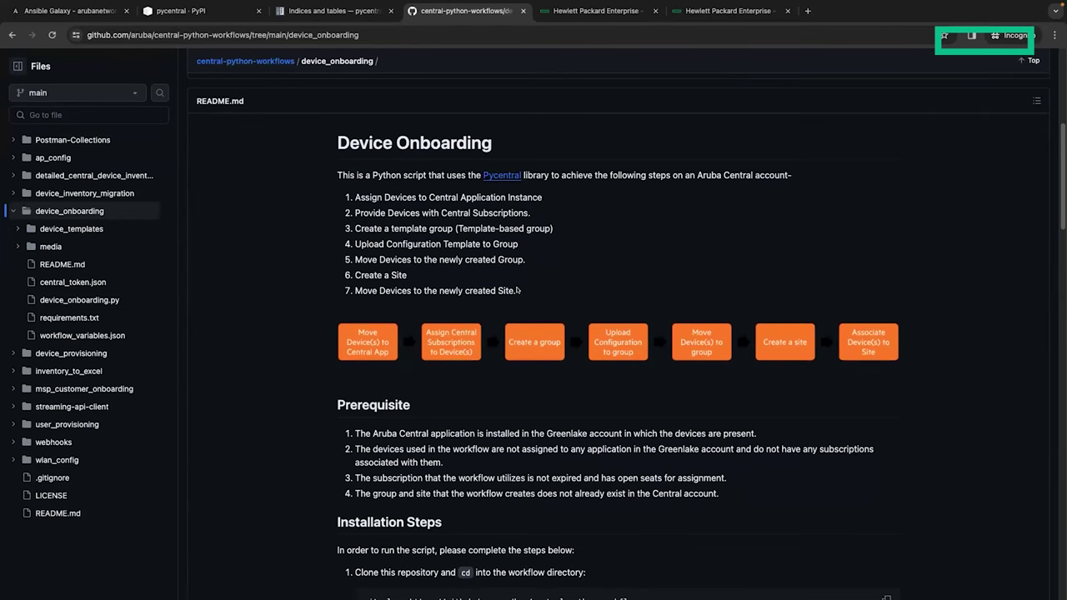
scroll(517, 290, down, 3)
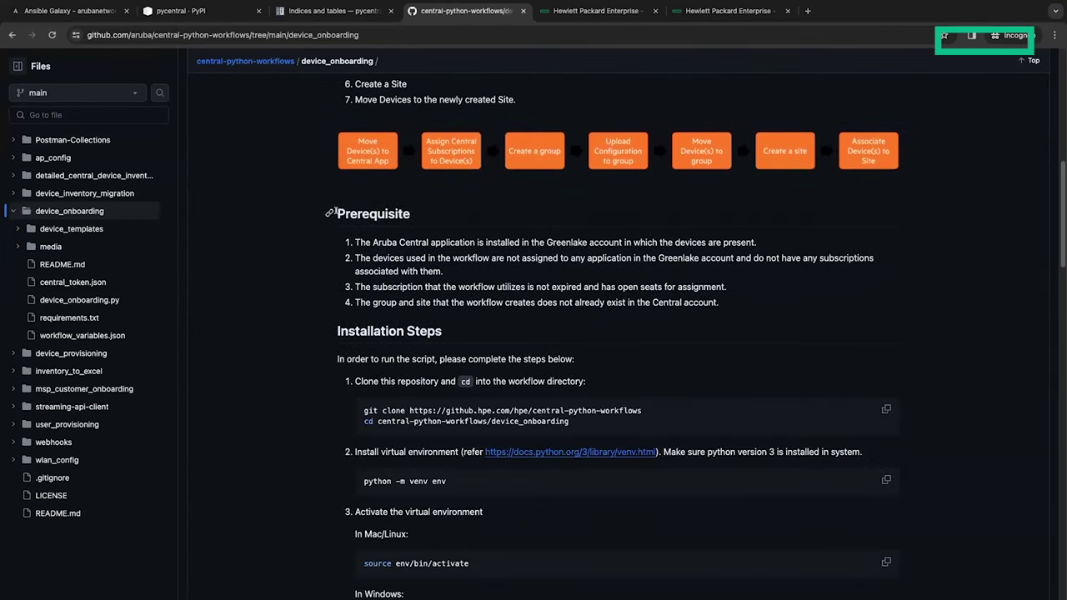
scroll(342, 333, down, 1)
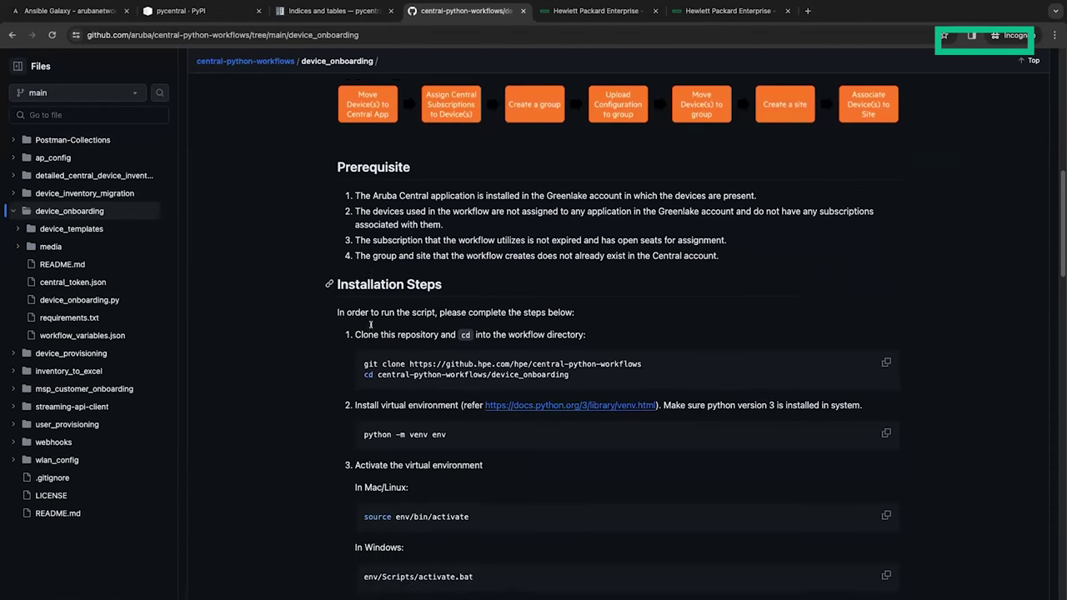
scroll(372, 325, down, 2)
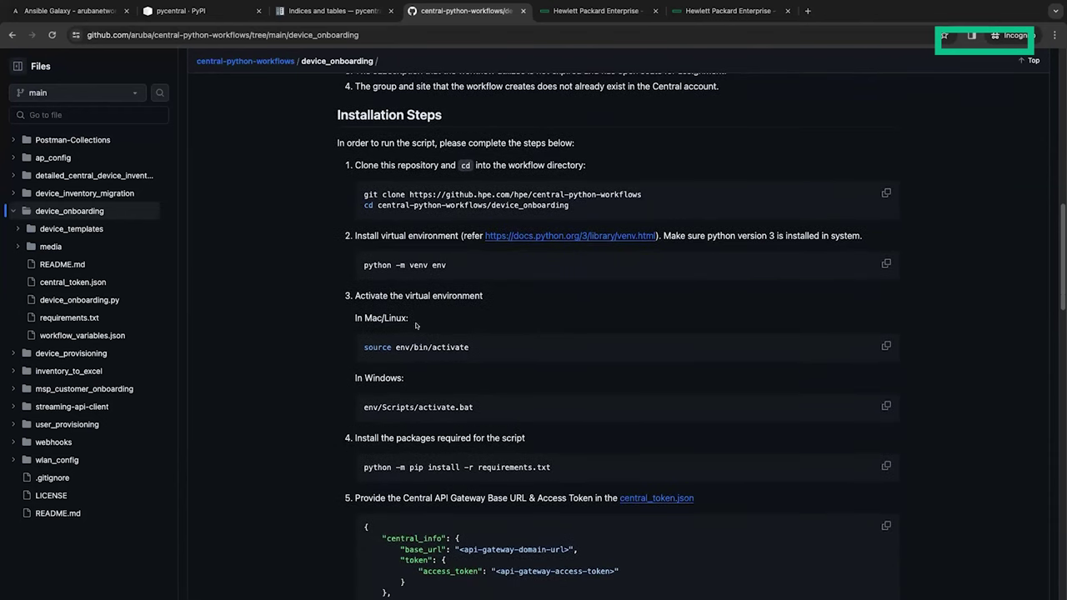
scroll(362, 401, down, 3)
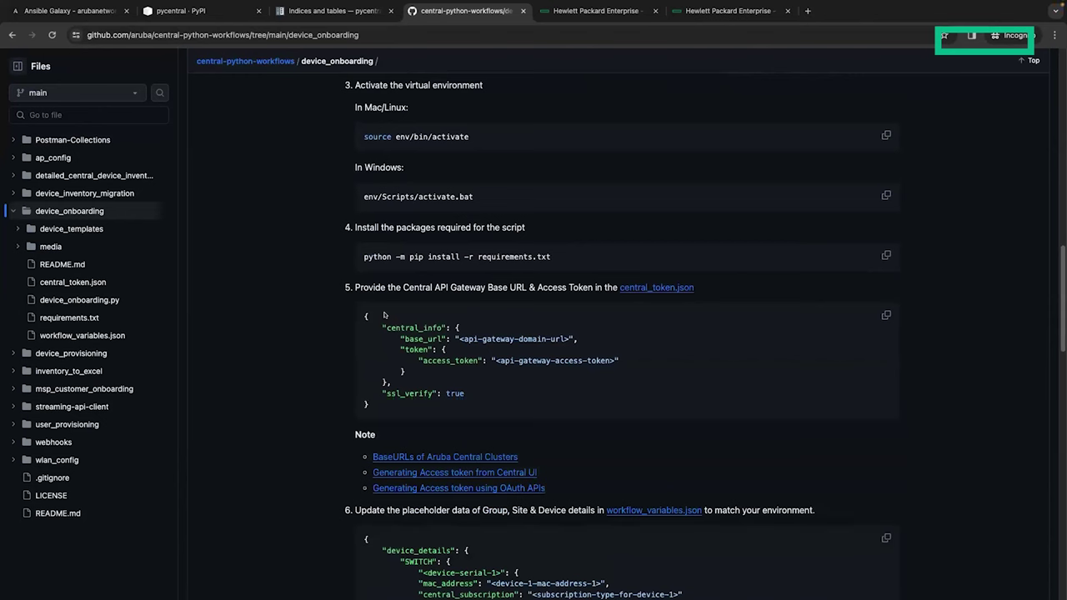
drag(358, 315, 417, 412)
click(482, 387)
Step: Read past the device_details key to the python device_onboarding.py command, then go to HPE sign-in
scroll(442, 450, down, 3)
scroll(582, 416, down, 2)
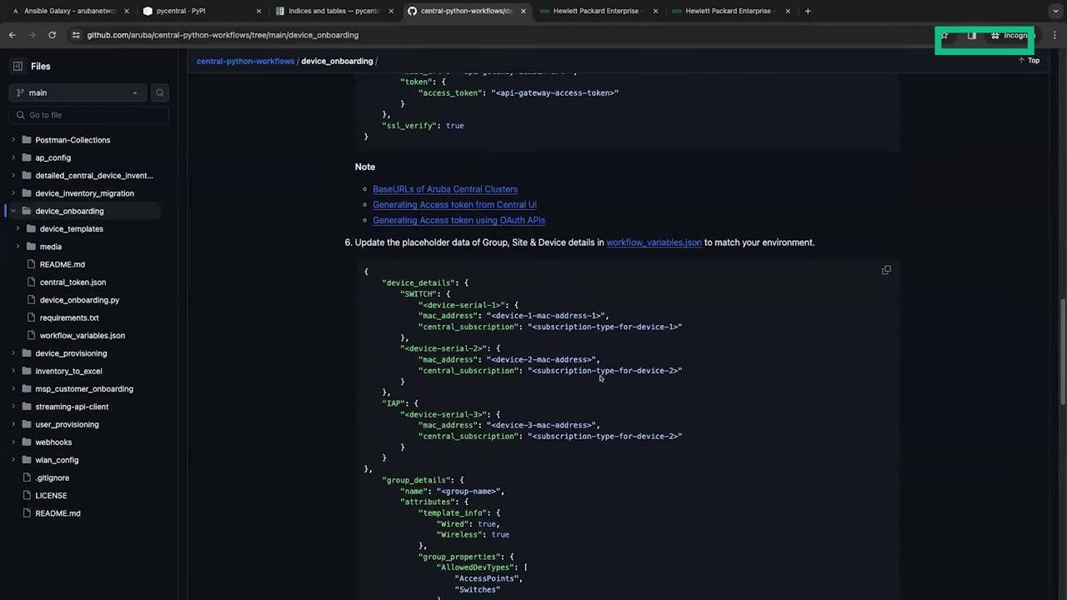
scroll(479, 405, down, 2)
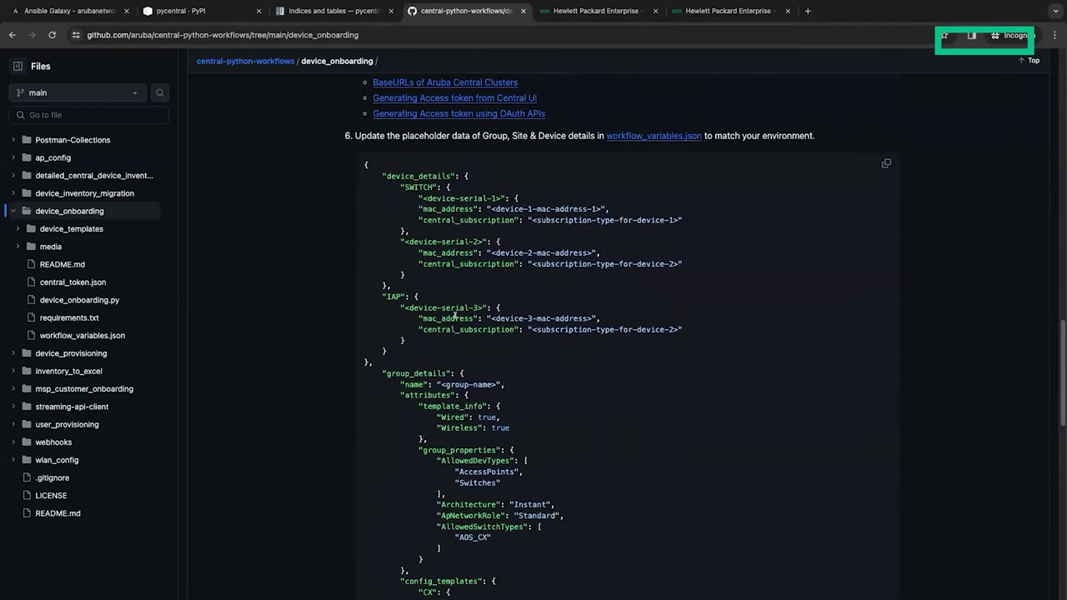
double_click(416, 176)
scroll(395, 400, down, 3)
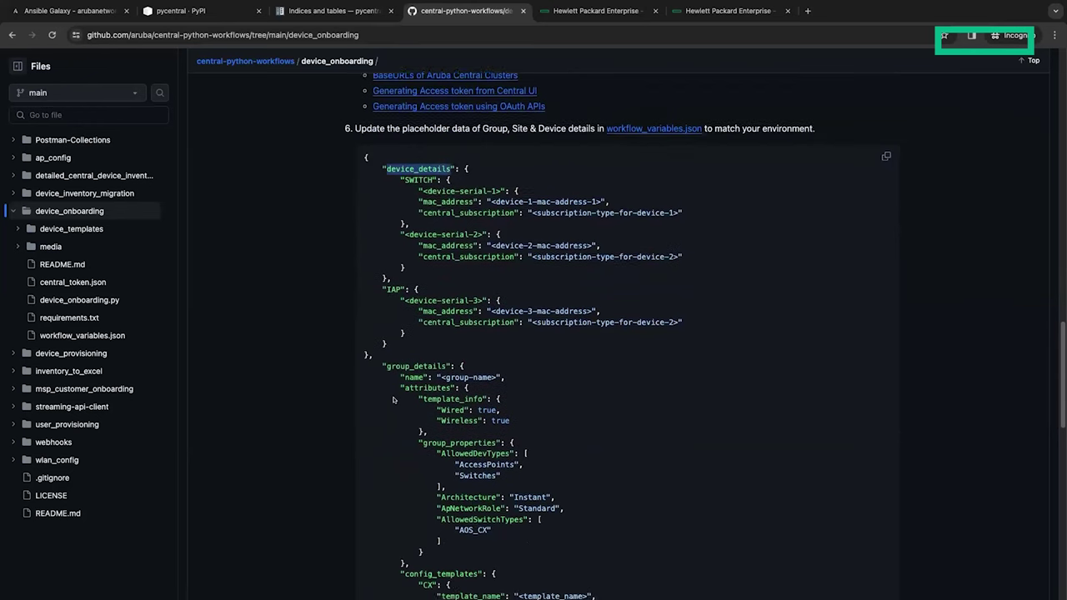
scroll(404, 442, down, 2)
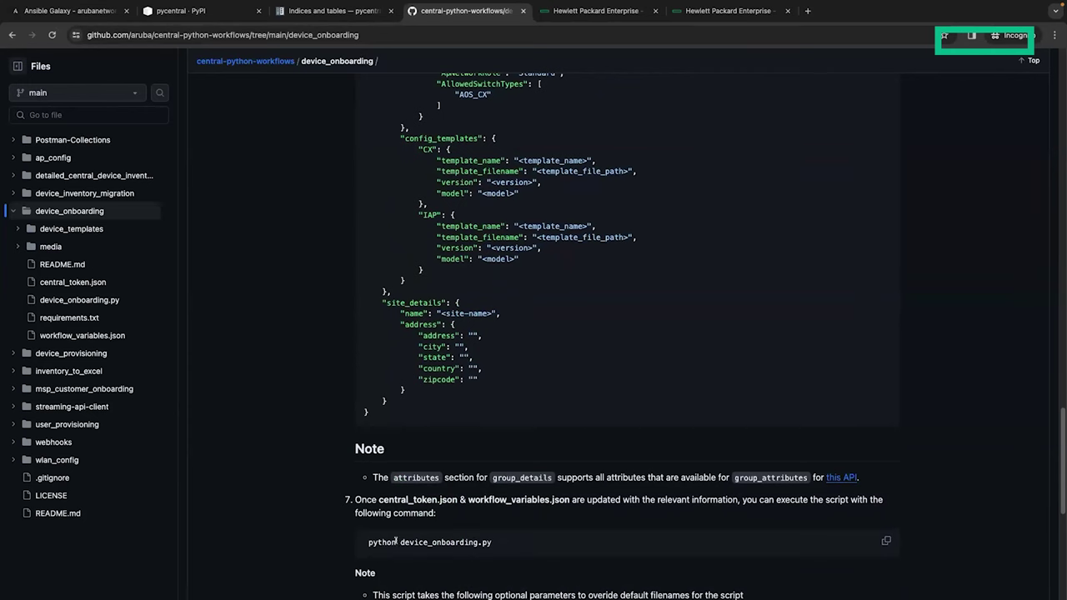
scroll(512, 534, down, 2)
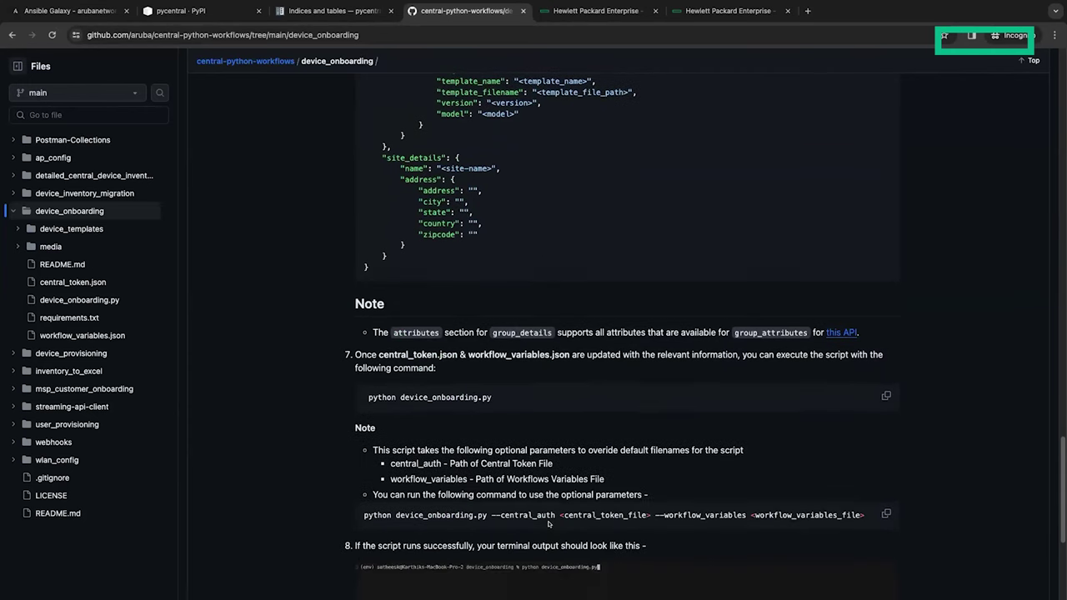
scroll(548, 524, down, 1)
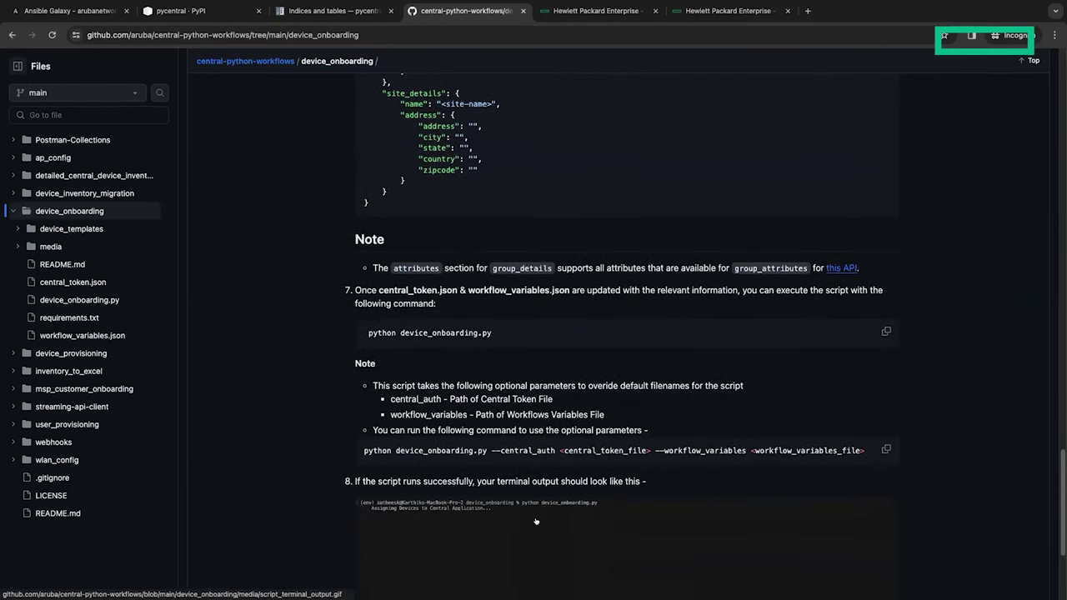
scroll(536, 522, down, 1)
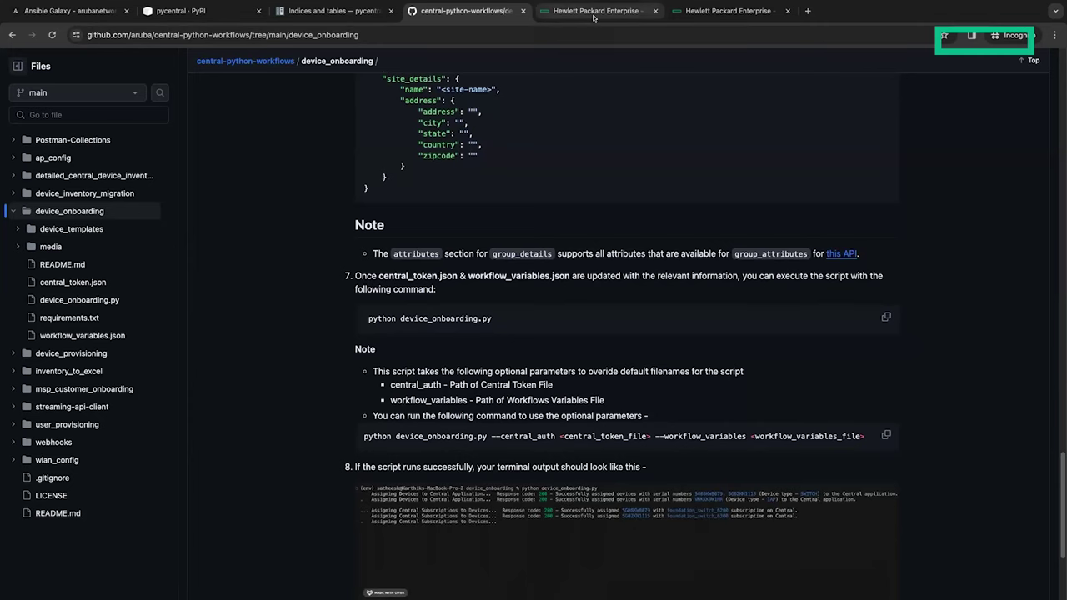
click(593, 11)
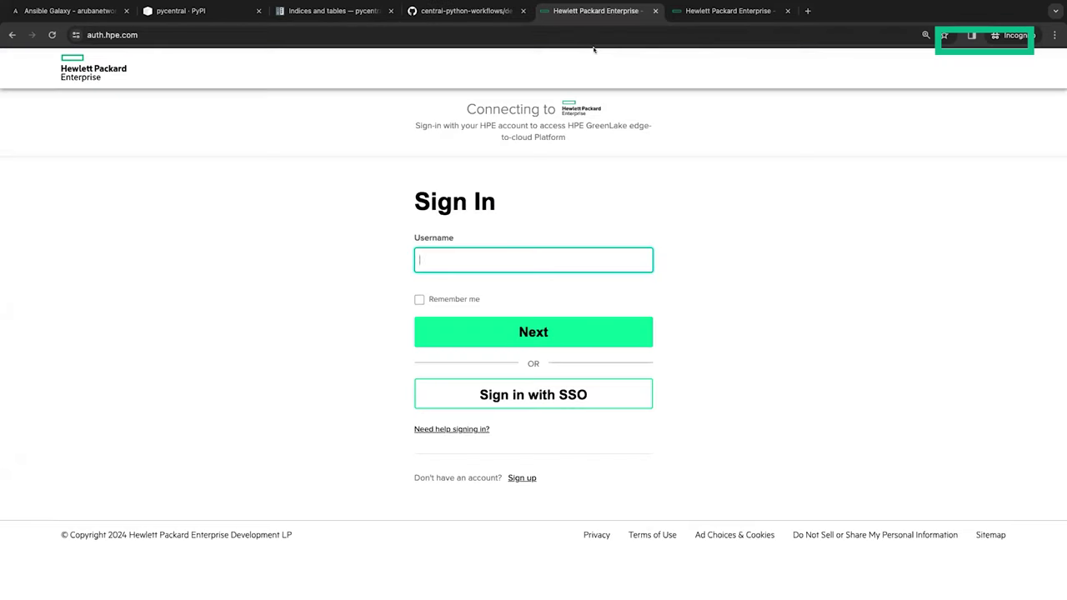
Step: Sign in to HPE GreenLake via SSO with the account e-mail, then show Mission Control
click(557, 405)
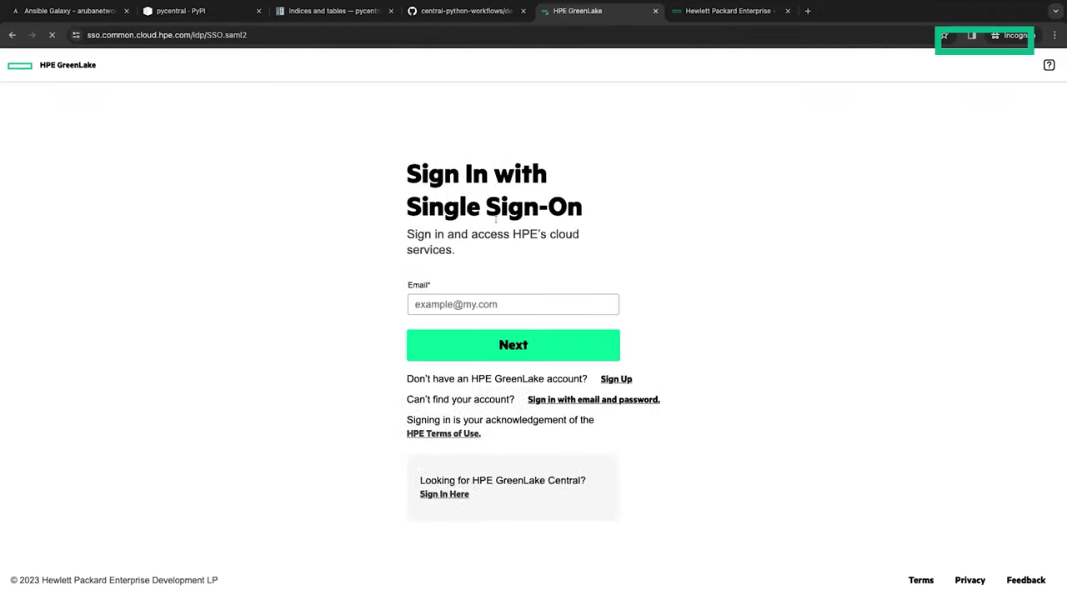
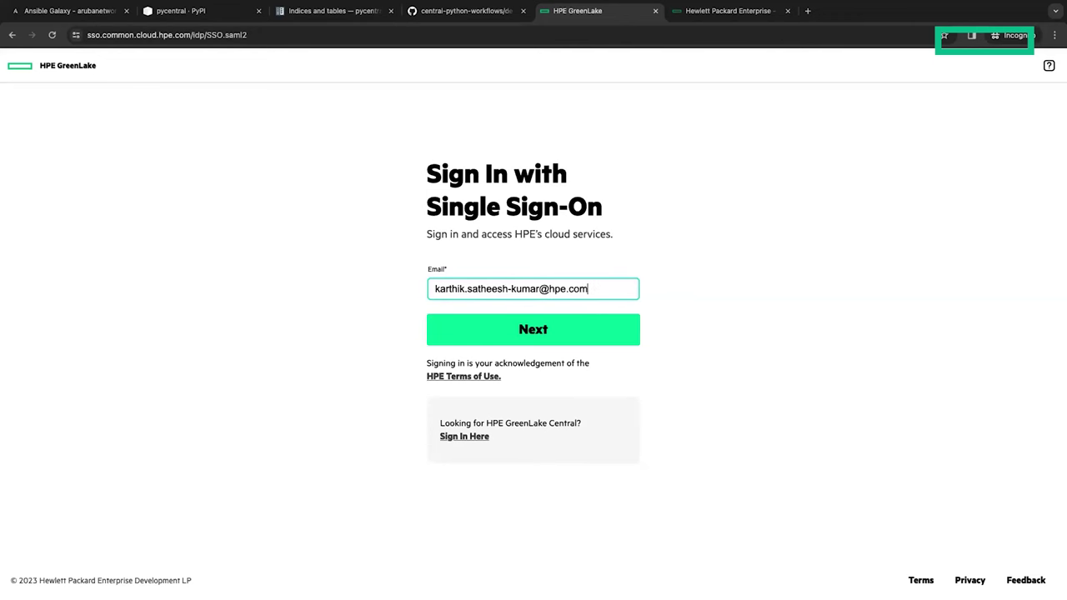
key(Return)
key(ctrl+Up)
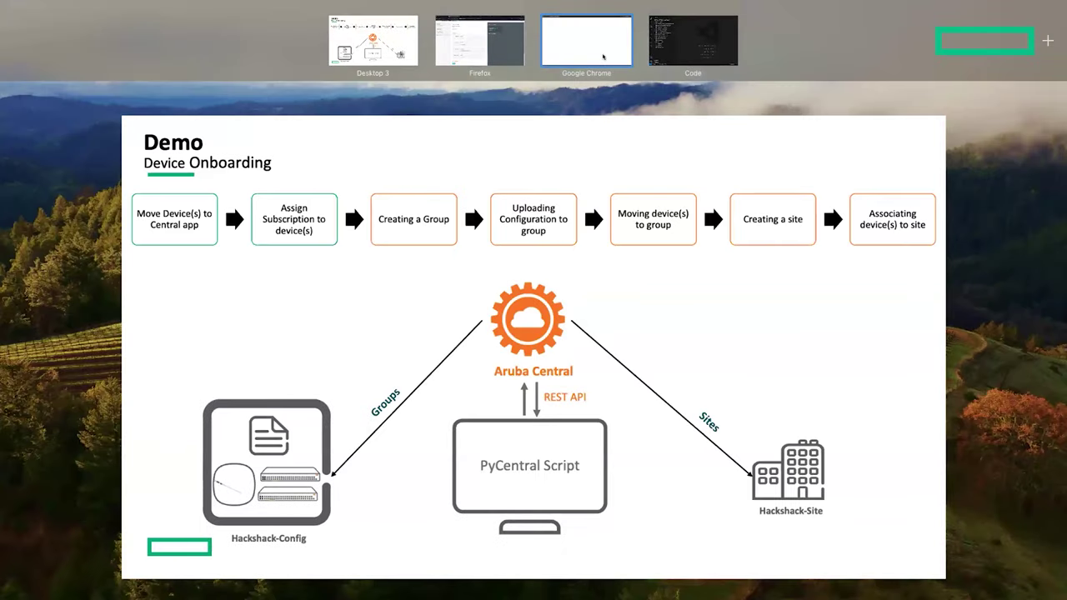
Step: Go back to the Chrome space to see GreenLake's list of 24 workspaces
click(604, 57)
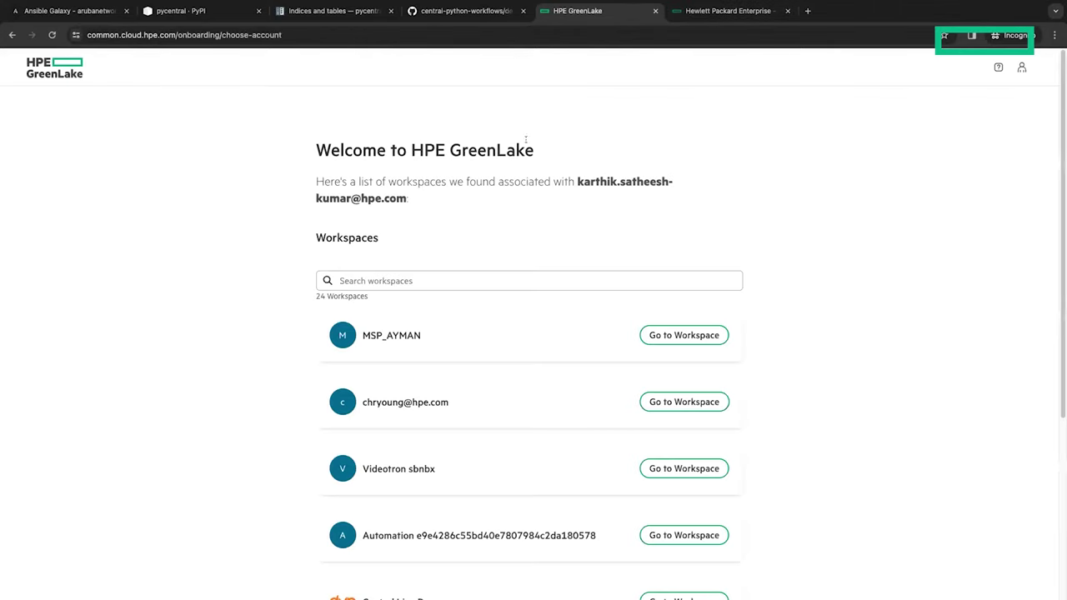
Step: Enter the HPE Aruba Automation workspace from the second page of workspaces
scroll(526, 139, down, 1)
click(641, 557)
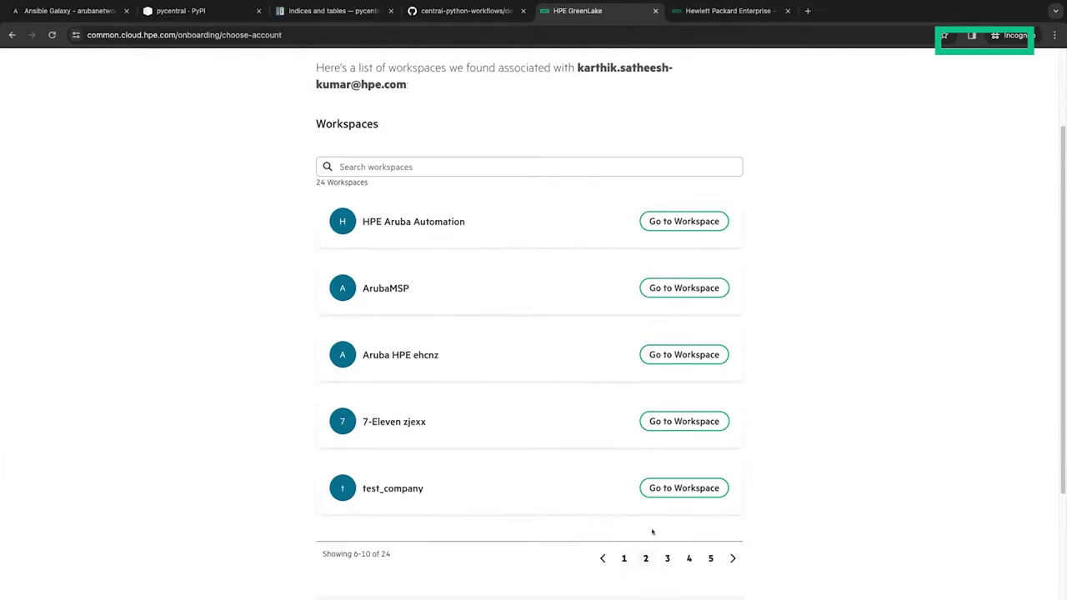
click(665, 222)
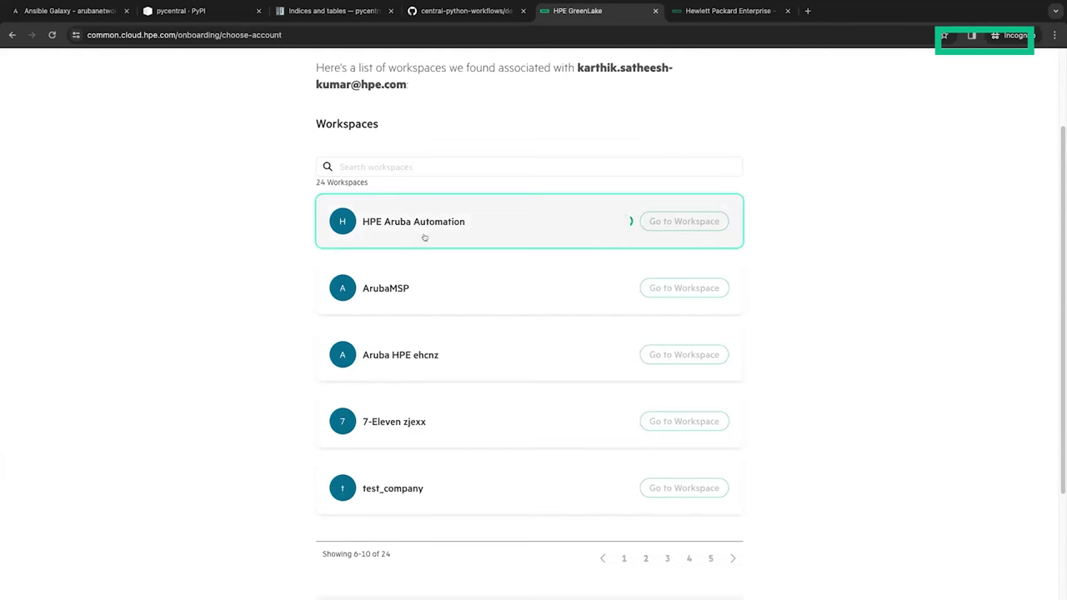
Step: Filter Devices to the 4 requiring service manager assignment, then view the workspace's services
scroll(424, 236, up, 1)
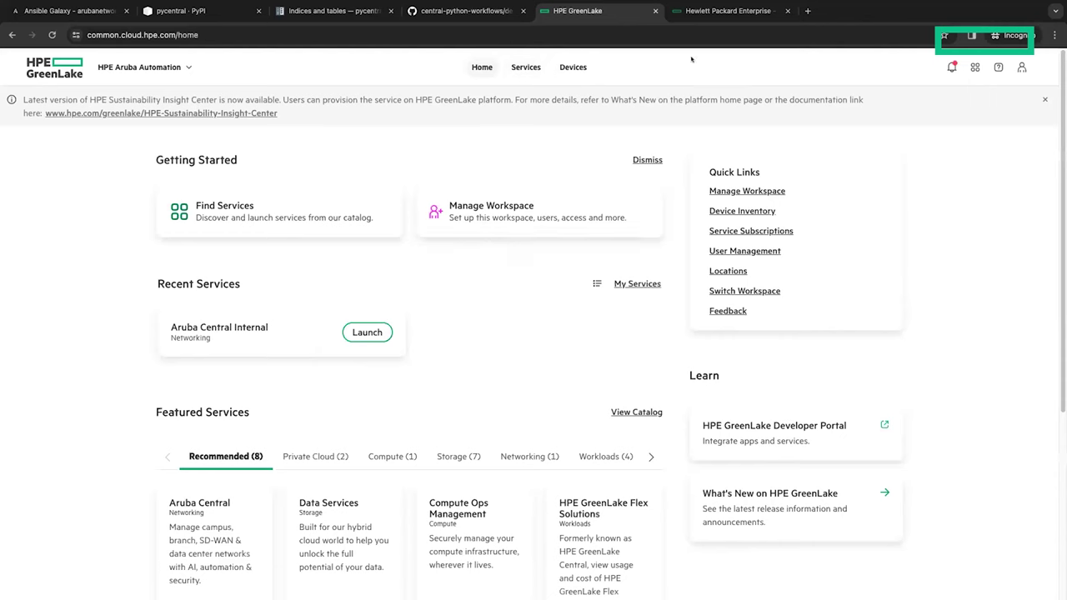
click(574, 67)
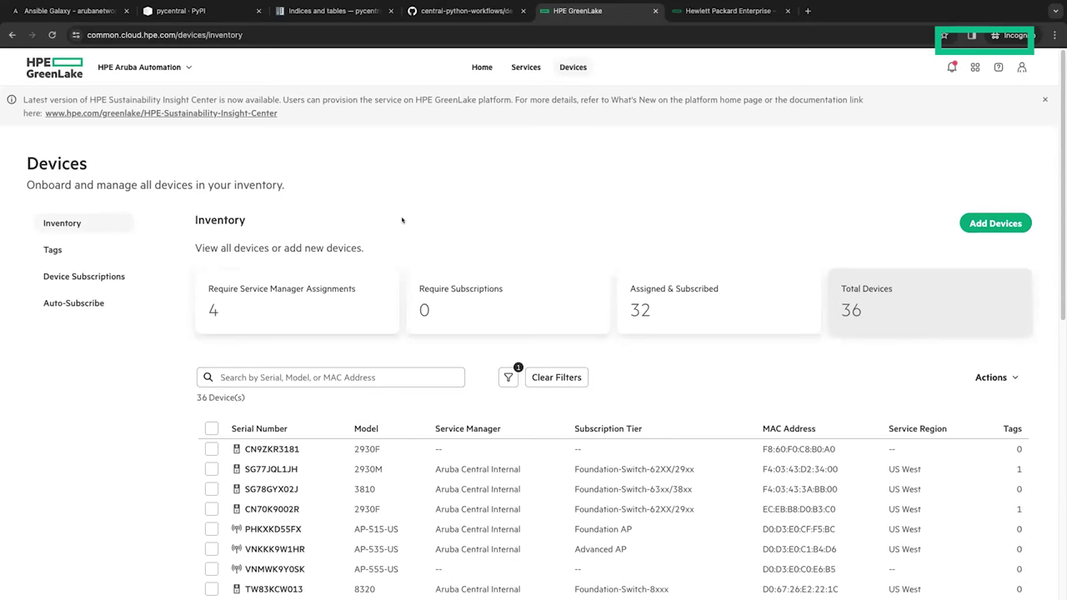
scroll(364, 285, down, 2)
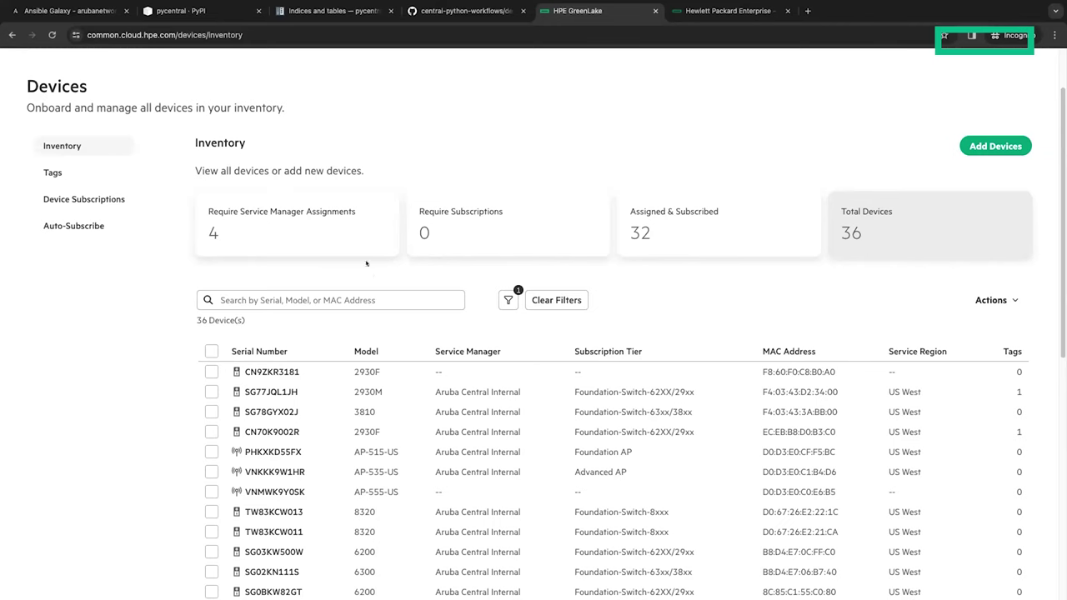
scroll(351, 300, up, 2)
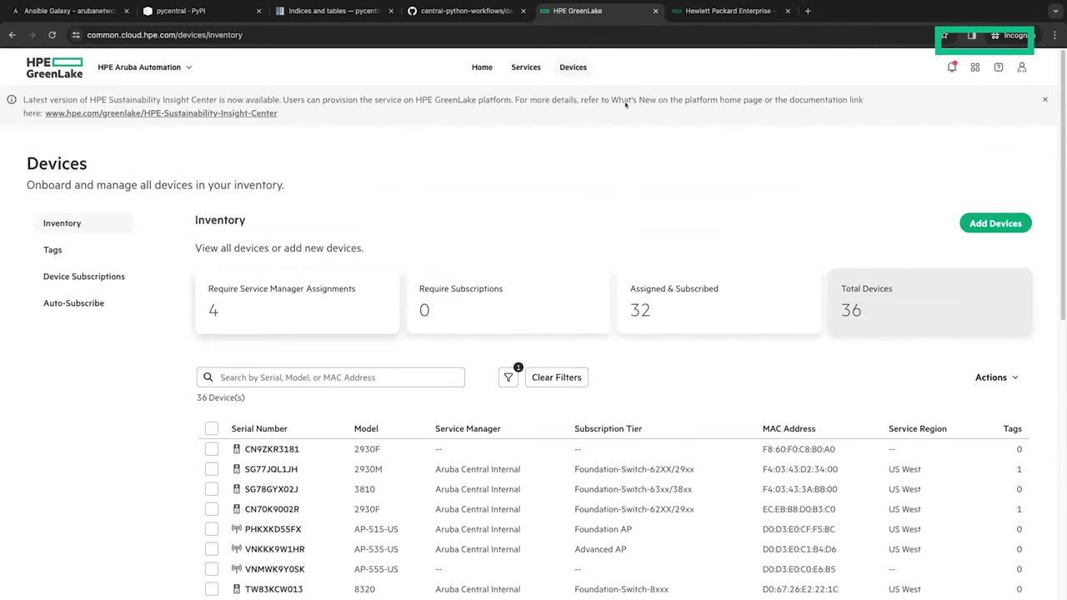
scroll(494, 220, down, 3)
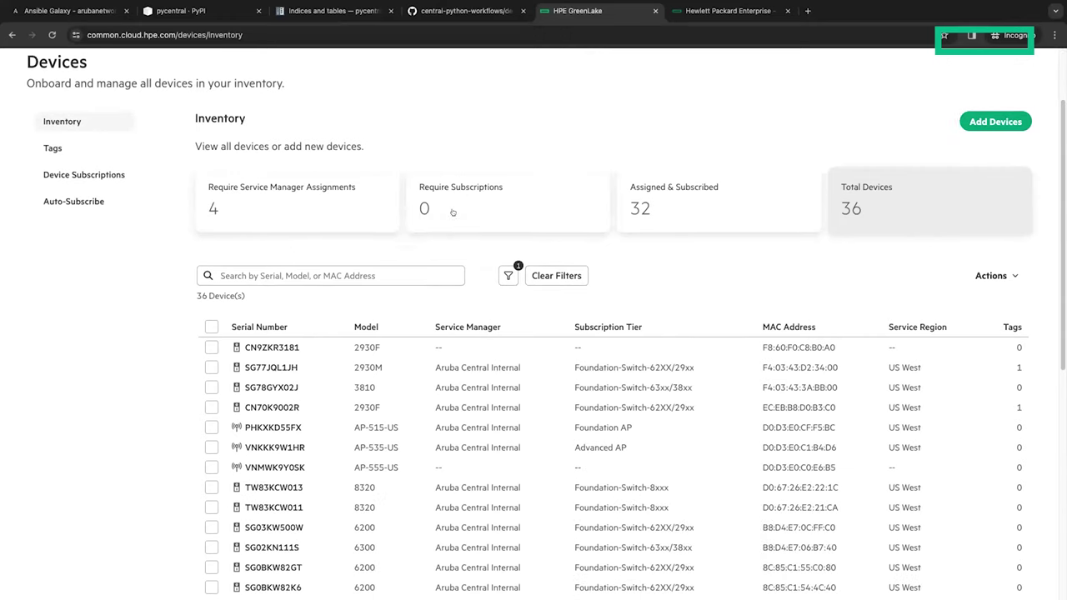
scroll(345, 253, up, 1)
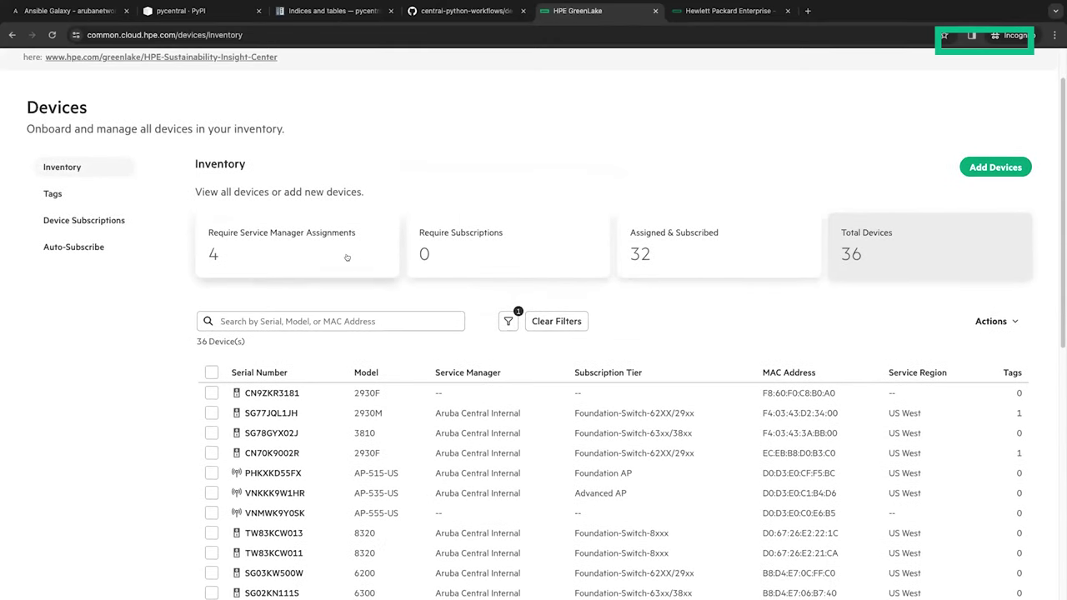
click(359, 263)
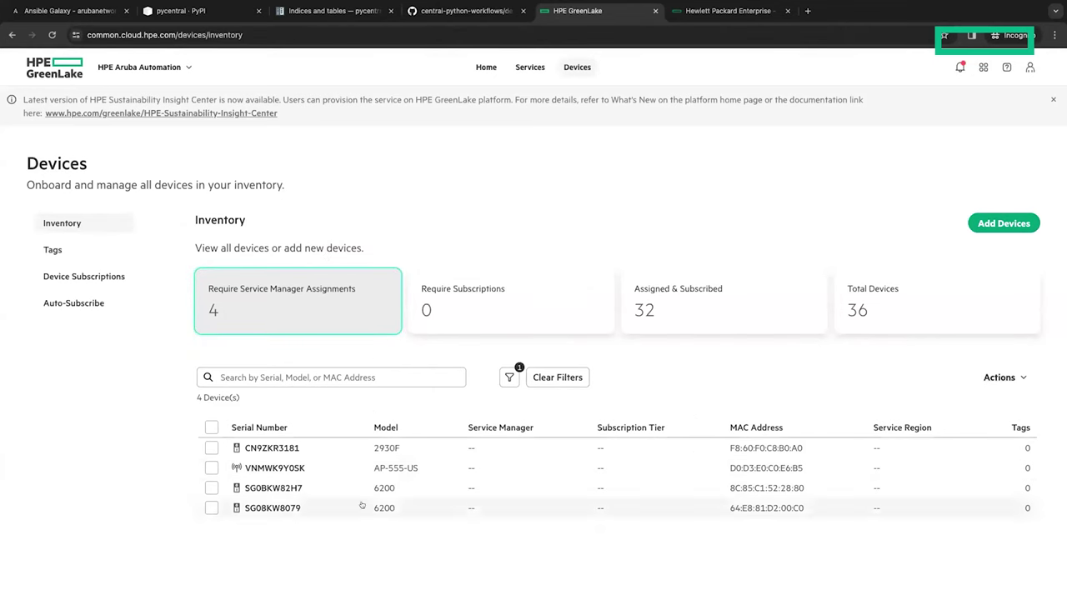
click(520, 66)
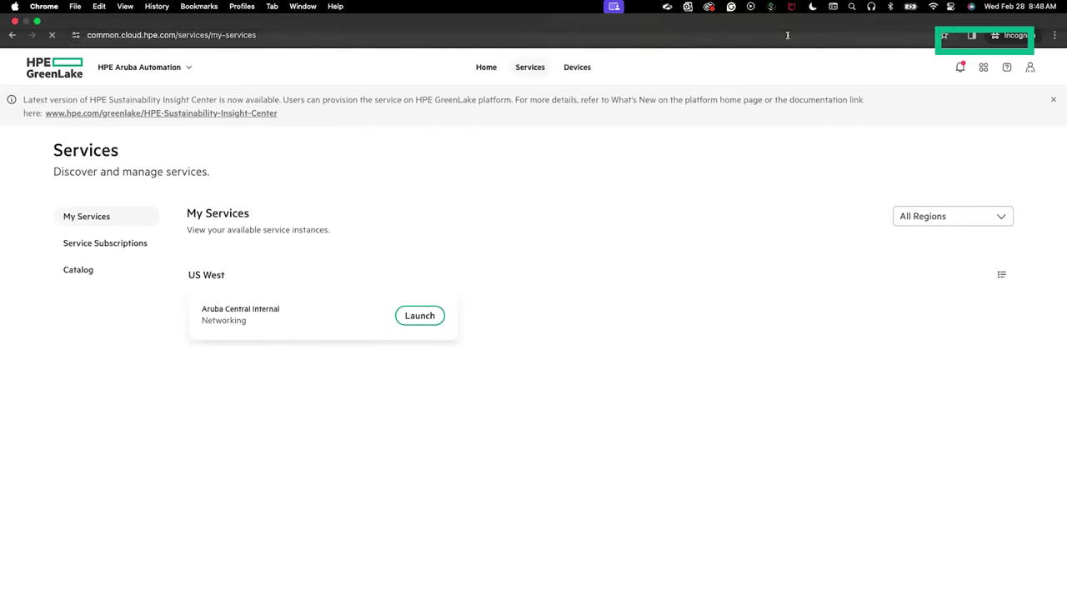
Step: Open GreenLake's Manage Account in a new tab, then view Aruba Central's group and site scope
click(788, 11)
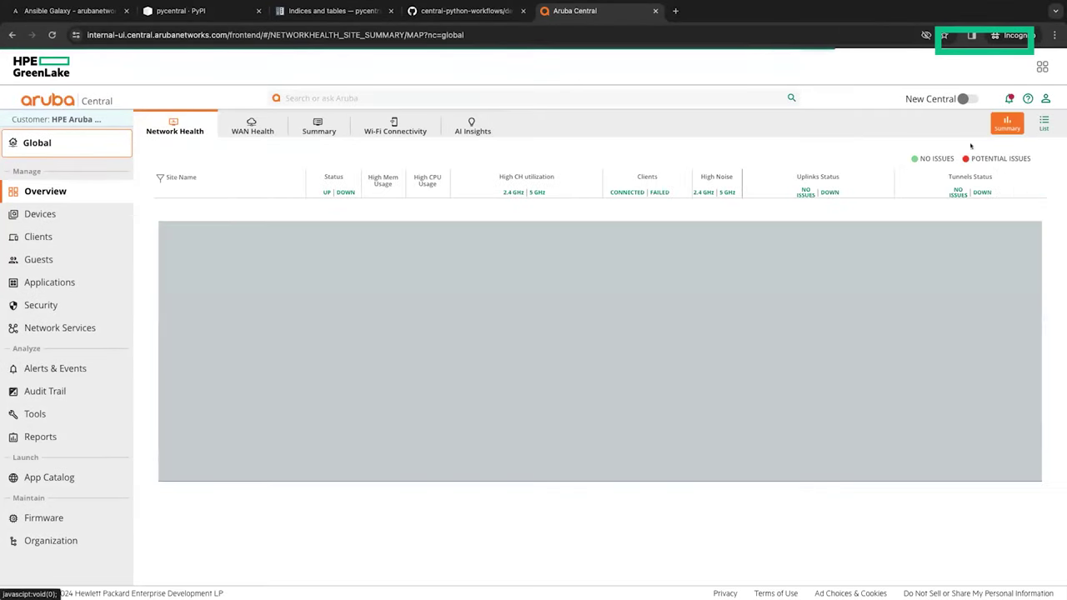
click(1041, 66)
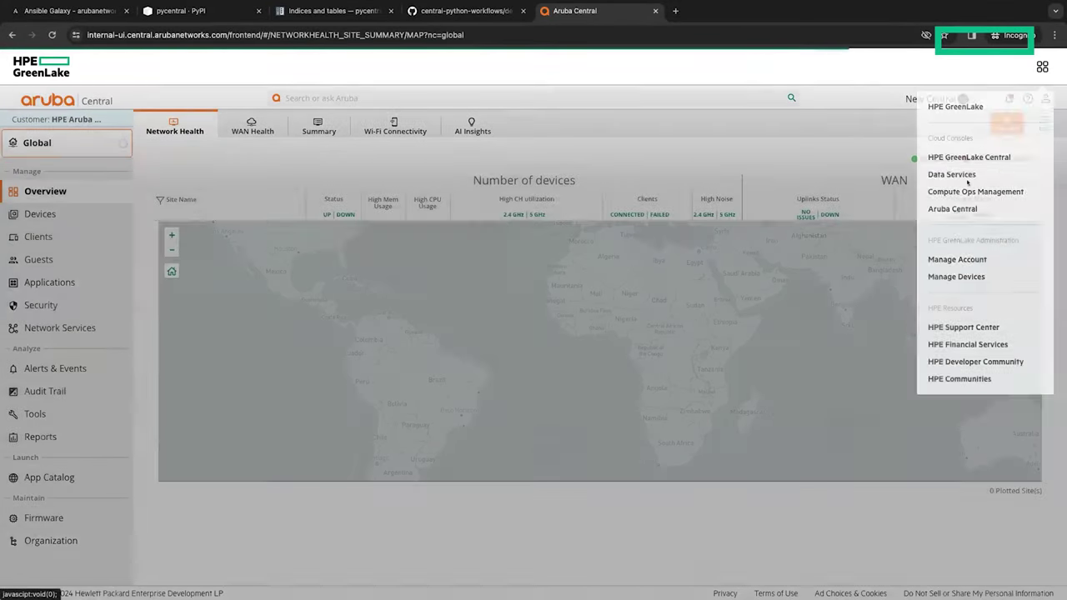
right_click(954, 260)
click(829, 264)
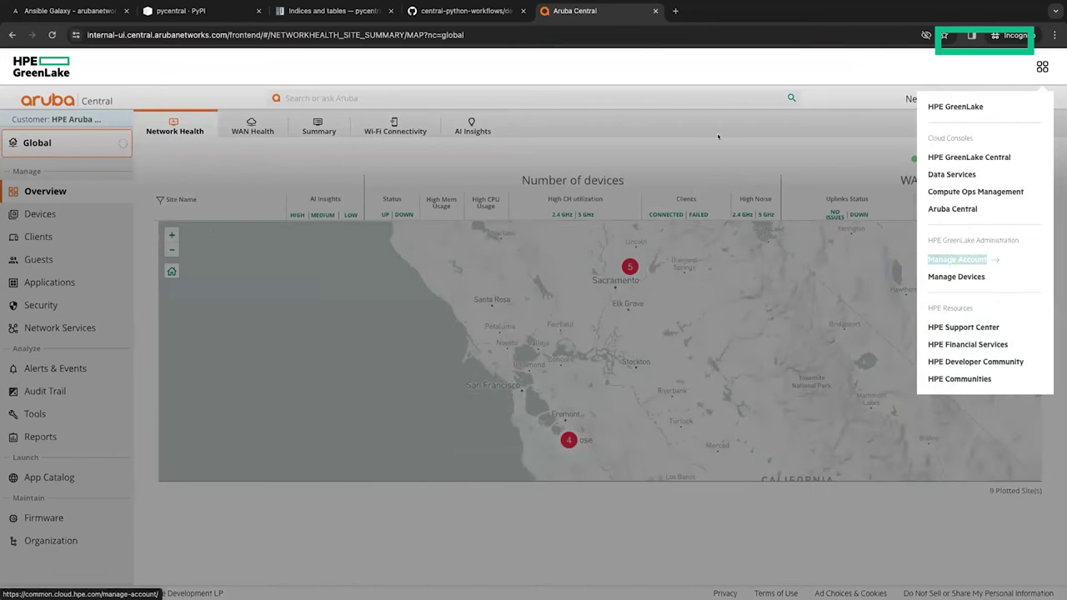
key(ctrl+Tab)
key(ctrl+shift+Tab)
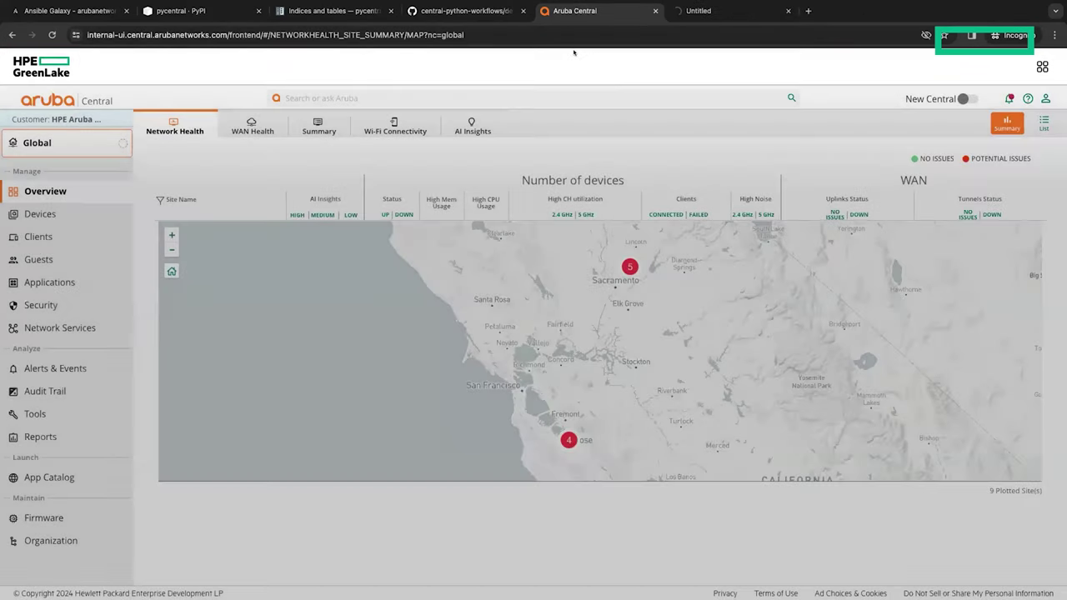
click(55, 145)
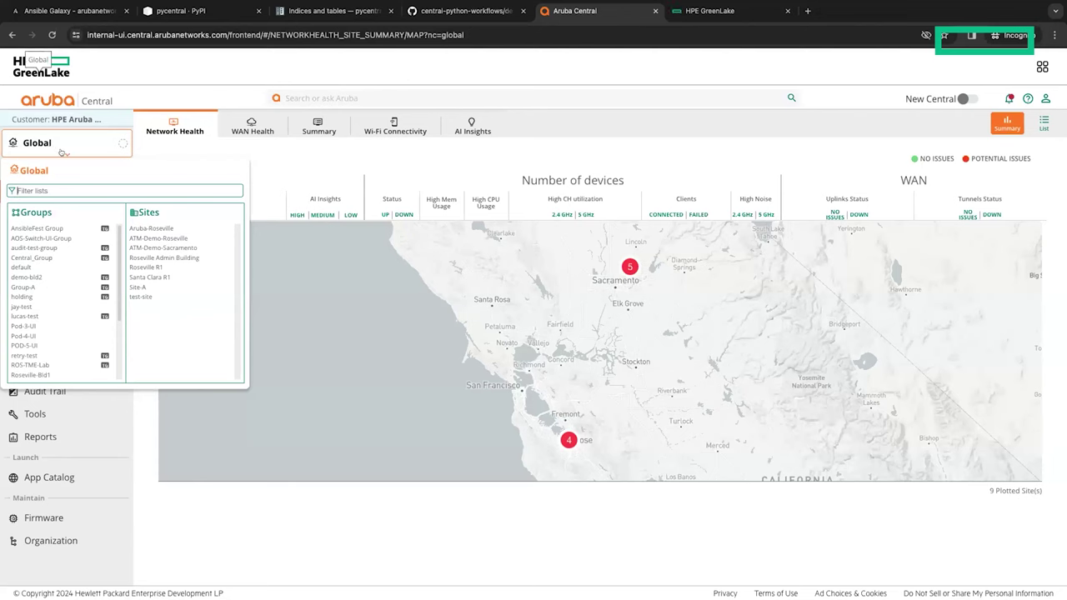
Step: In the GreenLake tab, enter the HPE Aruba Automation workspace from page 2
click(710, 11)
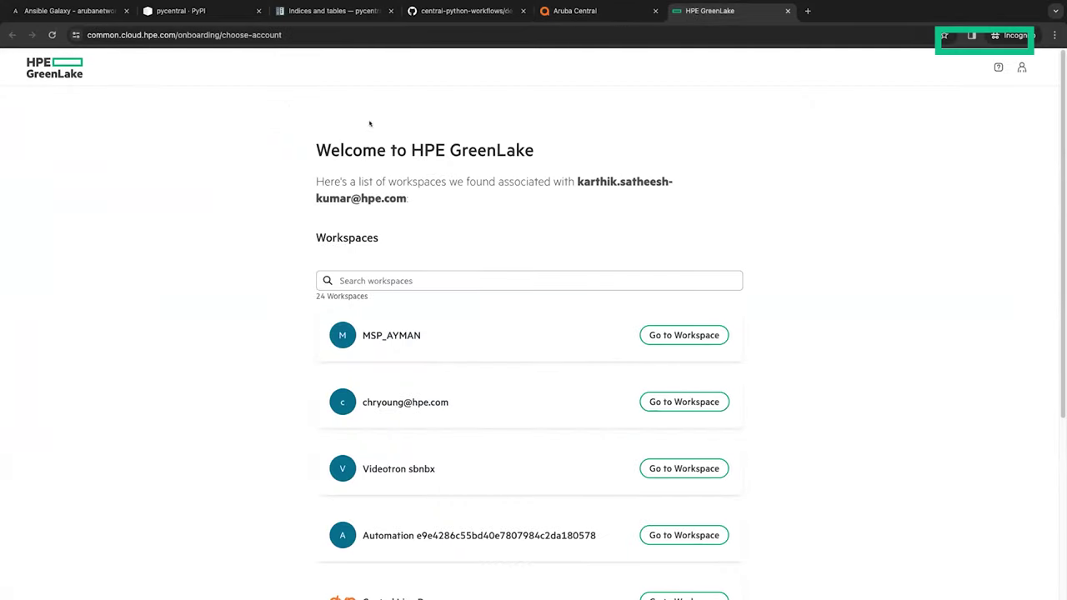
scroll(593, 440, down, 4)
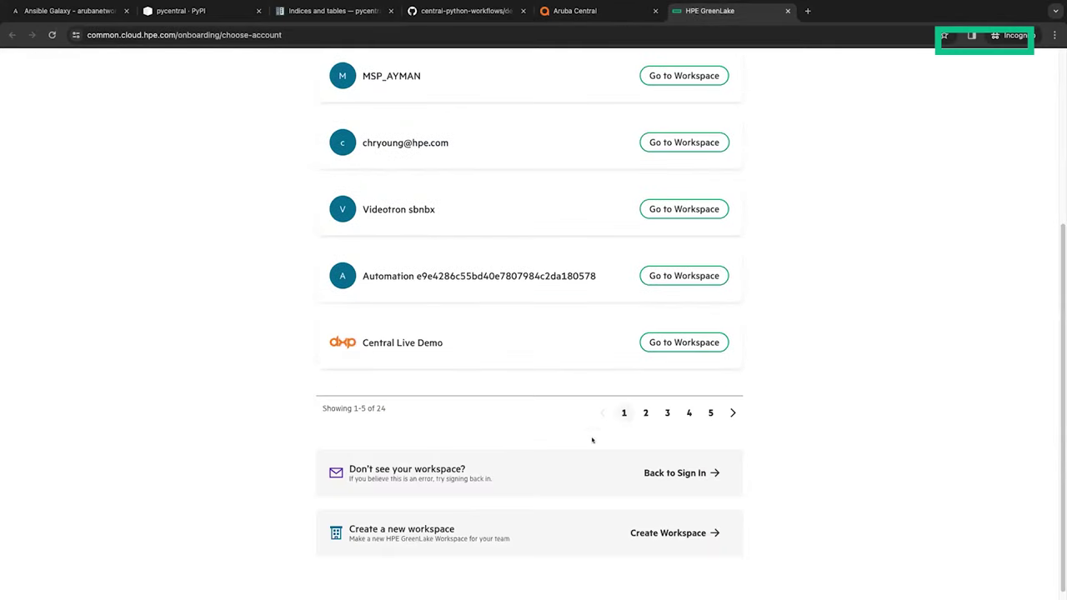
click(640, 411)
scroll(744, 214, up, 4)
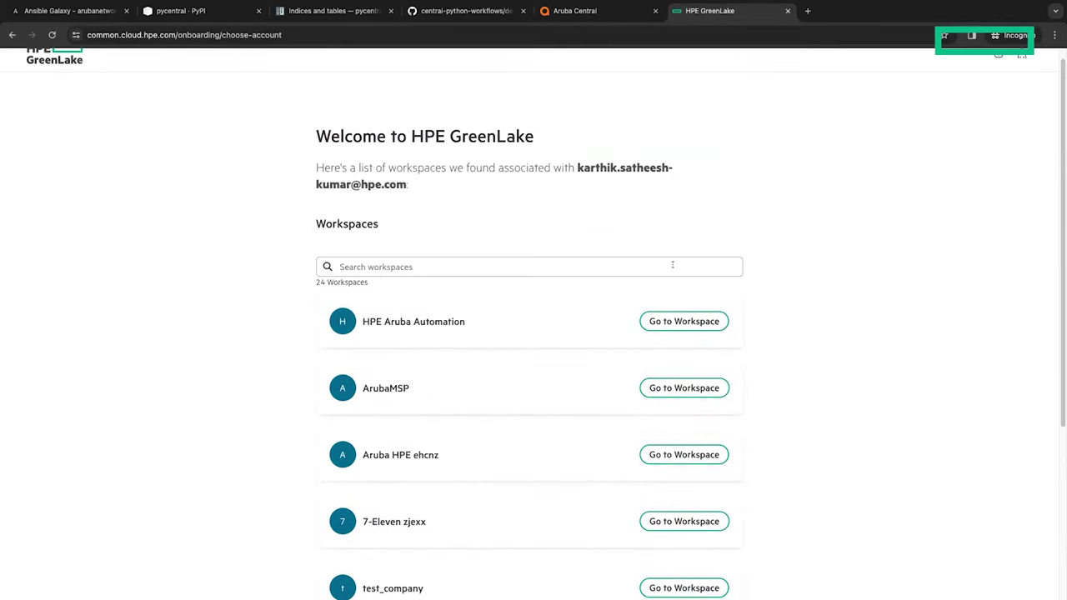
click(708, 318)
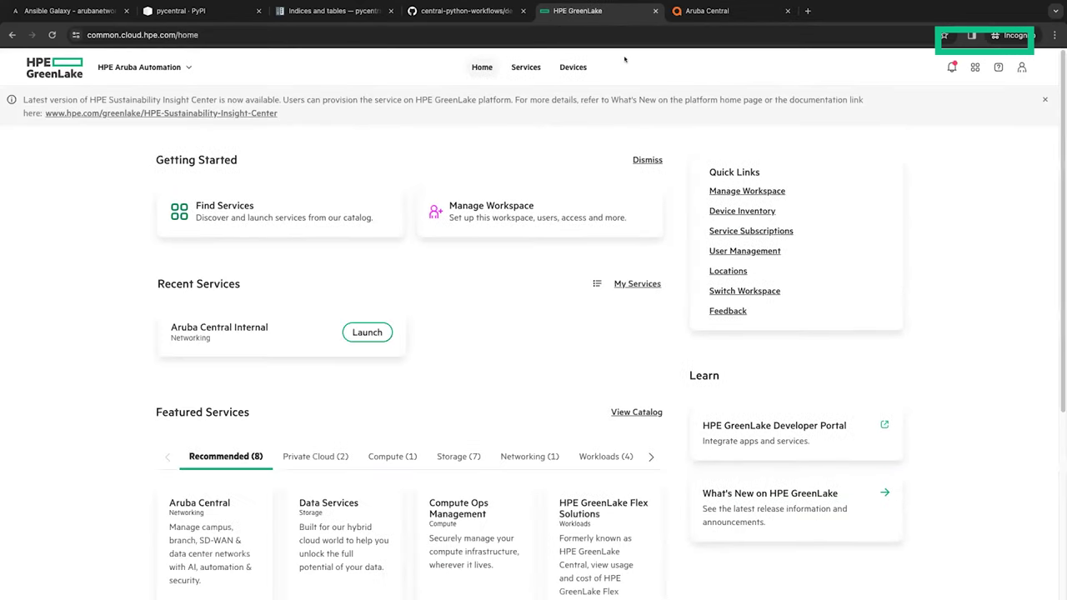
Step: Switch to the VS Code space, widen the Explorer, and expand the device_onboarding folder
key(ctrl+Up)
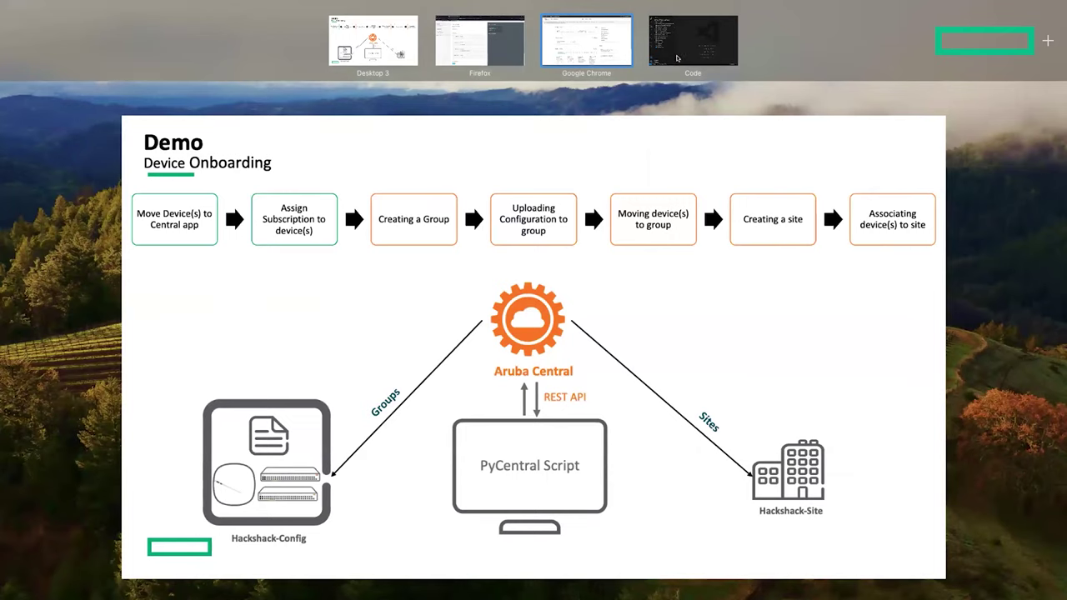
click(677, 57)
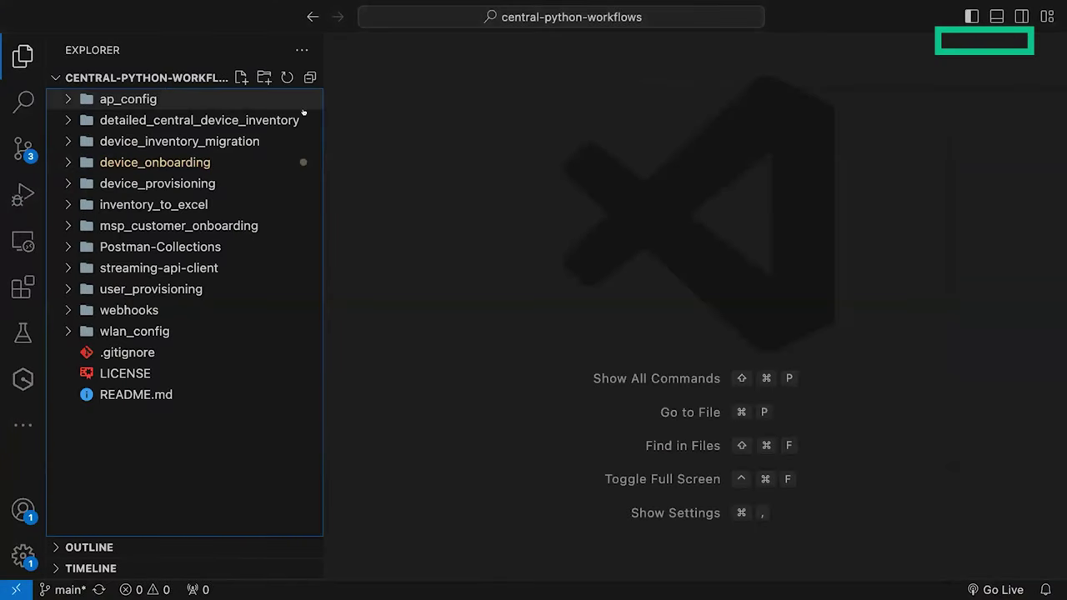
drag(319, 54, 357, 54)
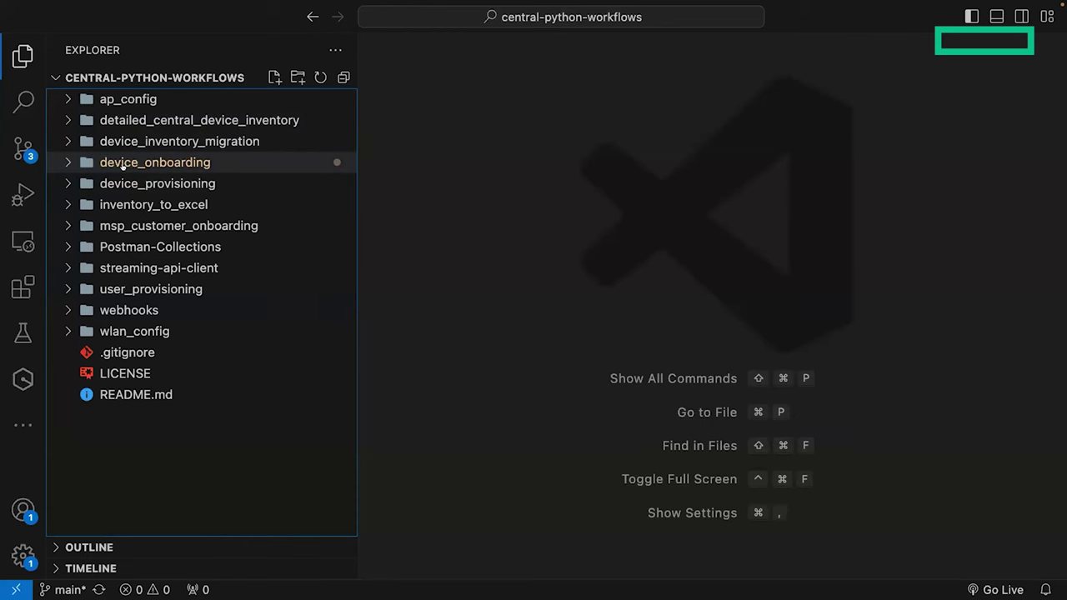
click(122, 163)
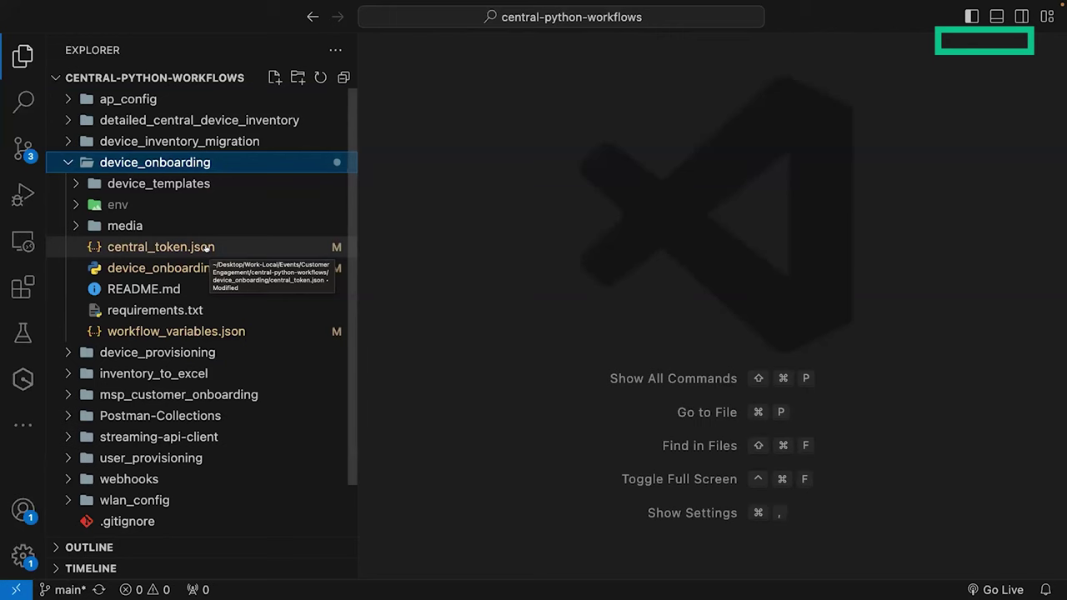
Step: Open workflow_variables.json and review the SG0BKW82H7 switch and VNMWK9Y0SK access point entries
click(175, 331)
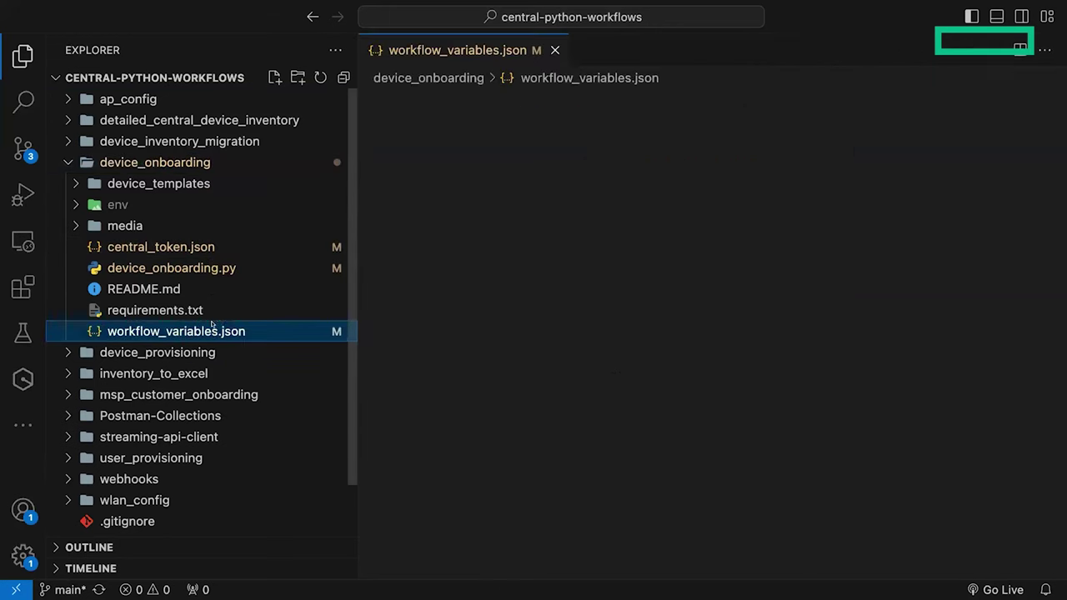
drag(357, 141, 209, 142)
click(392, 182)
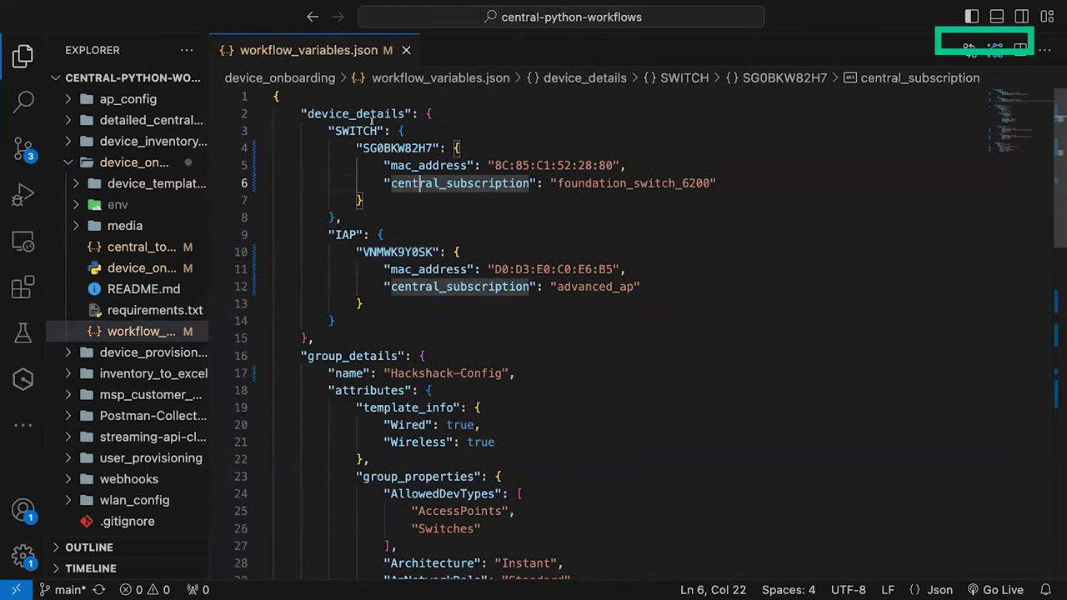
scroll(370, 147, down, 2)
scroll(374, 147, up, 2)
click(380, 148)
click(383, 251)
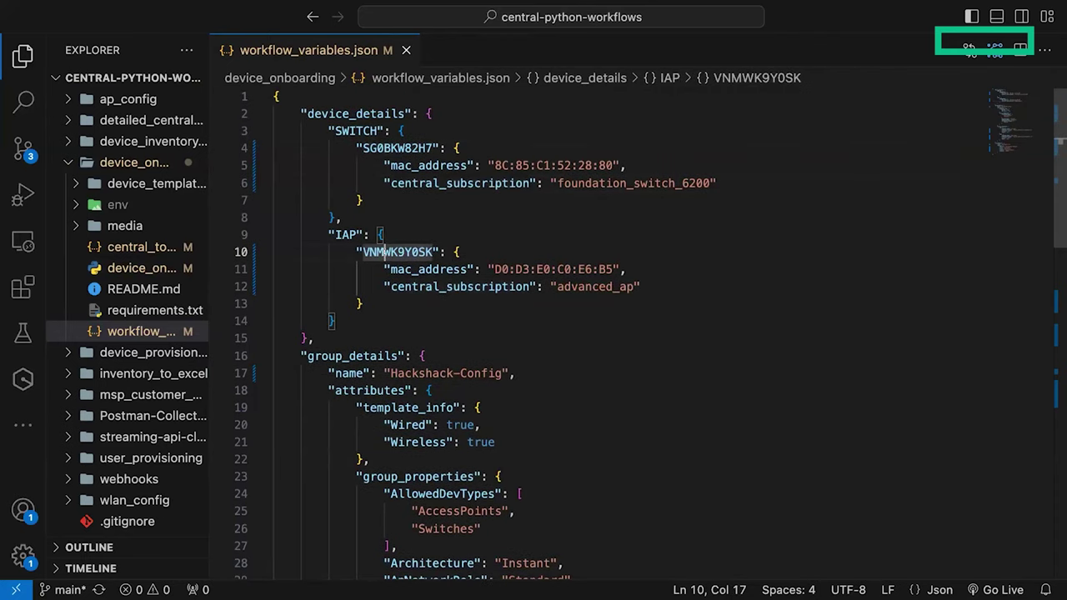
scroll(392, 233, down, 1)
scroll(399, 129, down, 1)
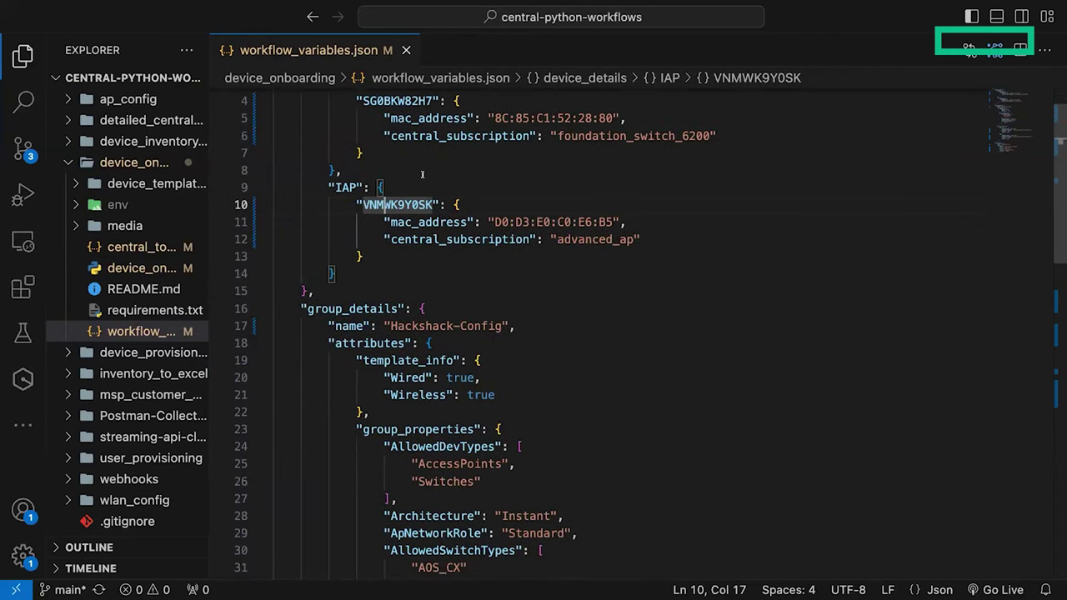
scroll(422, 174, up, 2)
scroll(467, 134, down, 3)
scroll(533, 166, up, 2)
scroll(482, 253, down, 4)
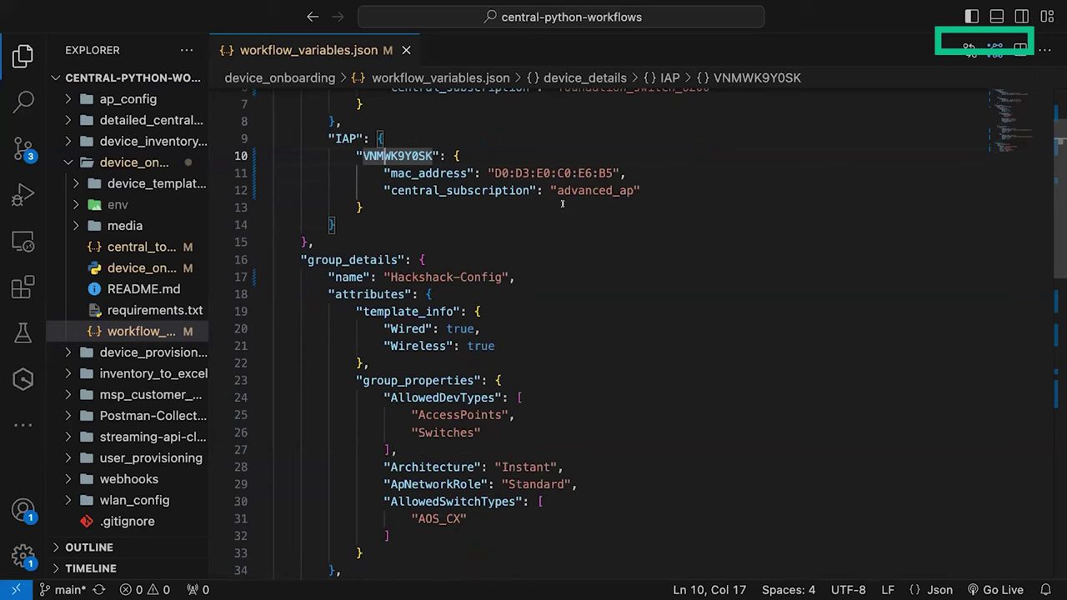
scroll(562, 204, down, 4)
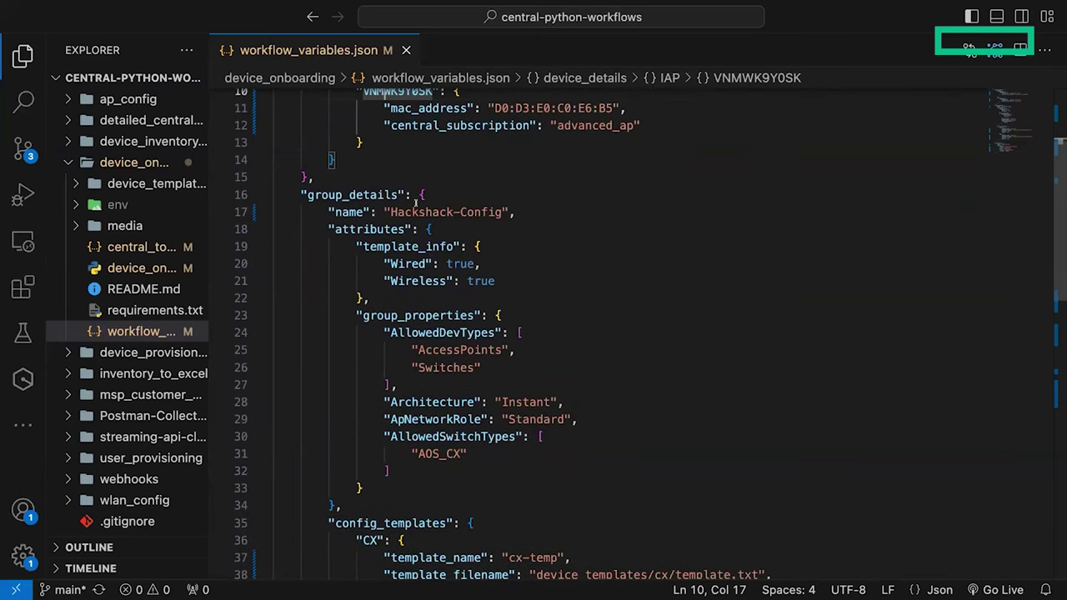
Step: Highlight the Hackshack group name and CX template path, then expand device_templates > cx
double_click(415, 210)
scroll(424, 233, down, 2)
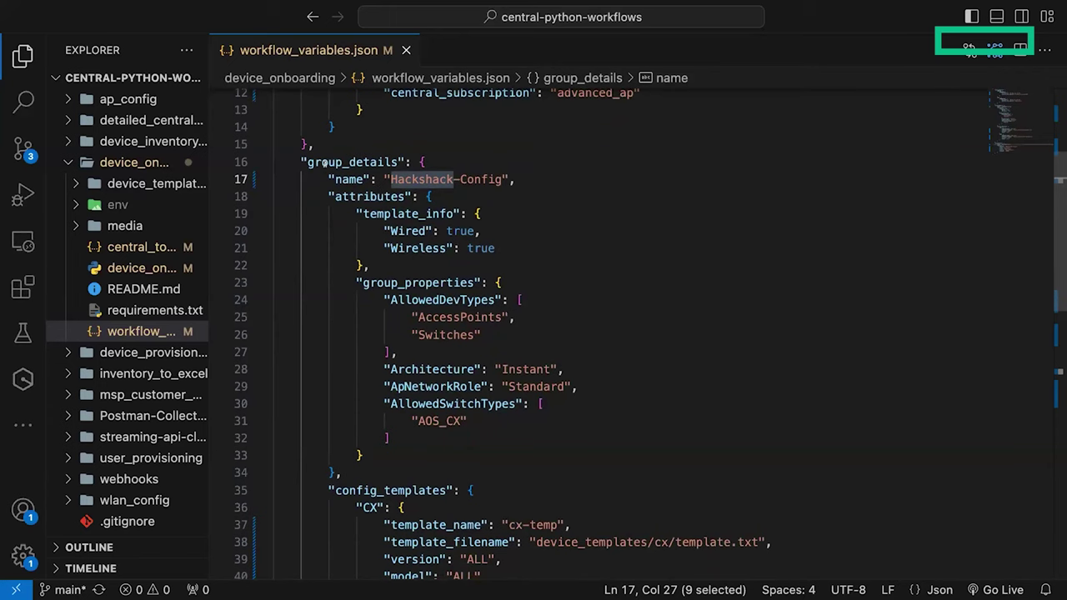
scroll(385, 230, down, 4)
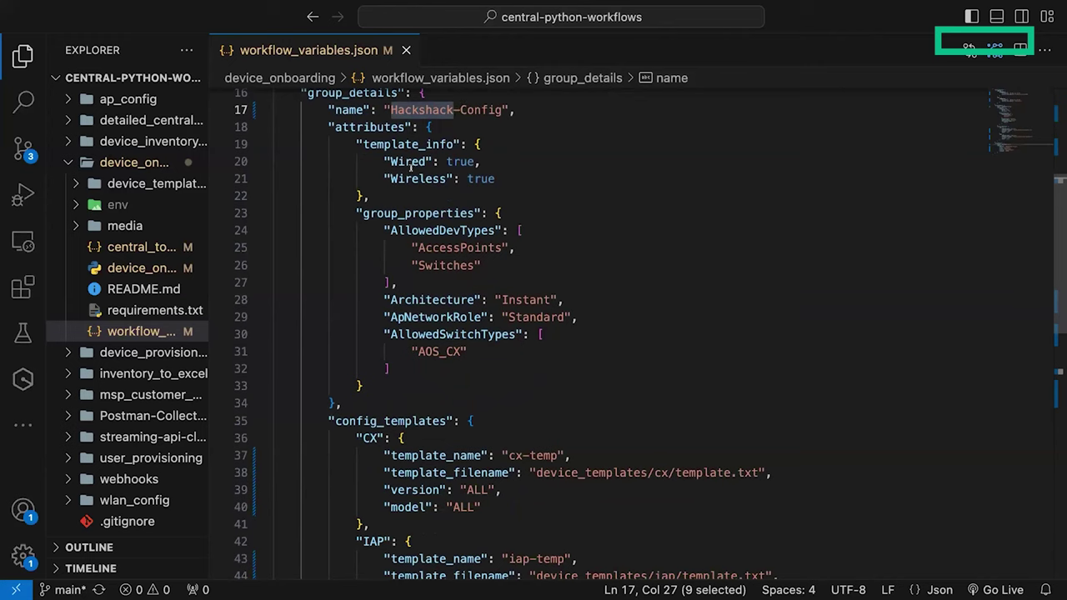
scroll(387, 315, down, 8)
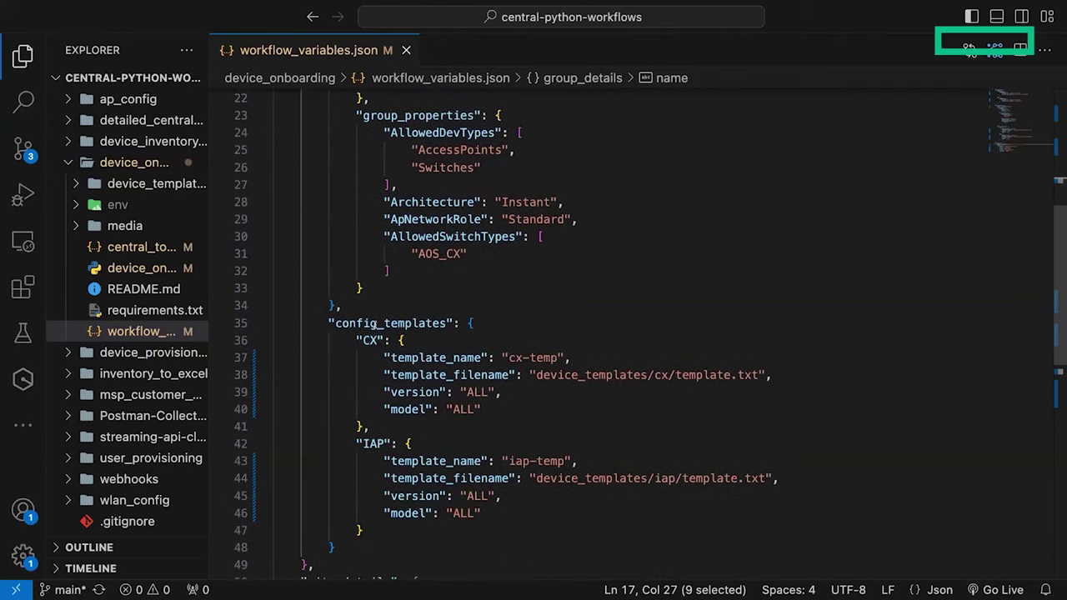
click(389, 289)
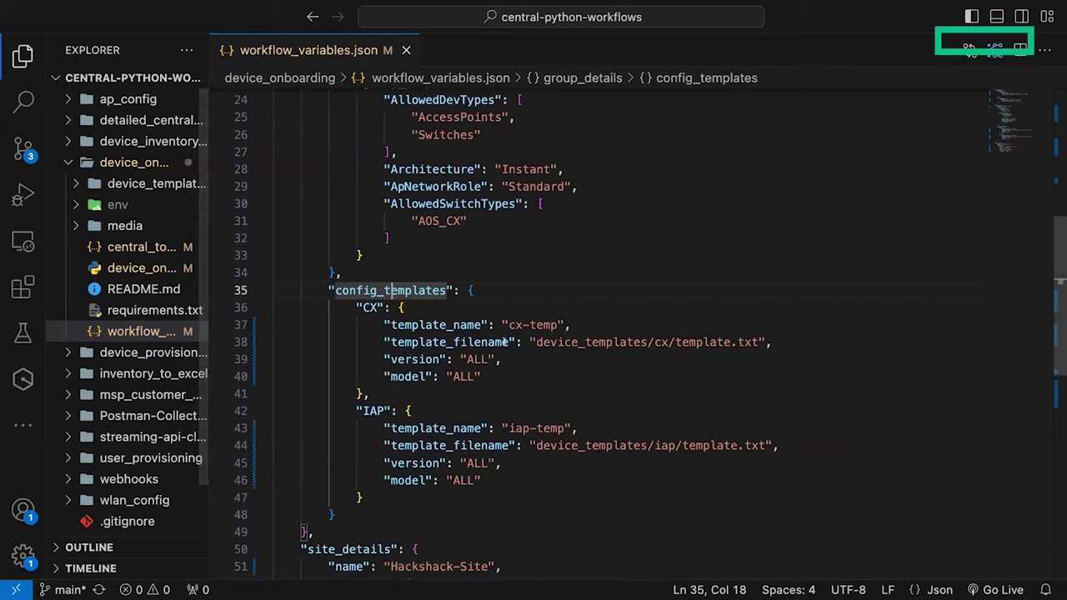
drag(536, 342, 754, 342)
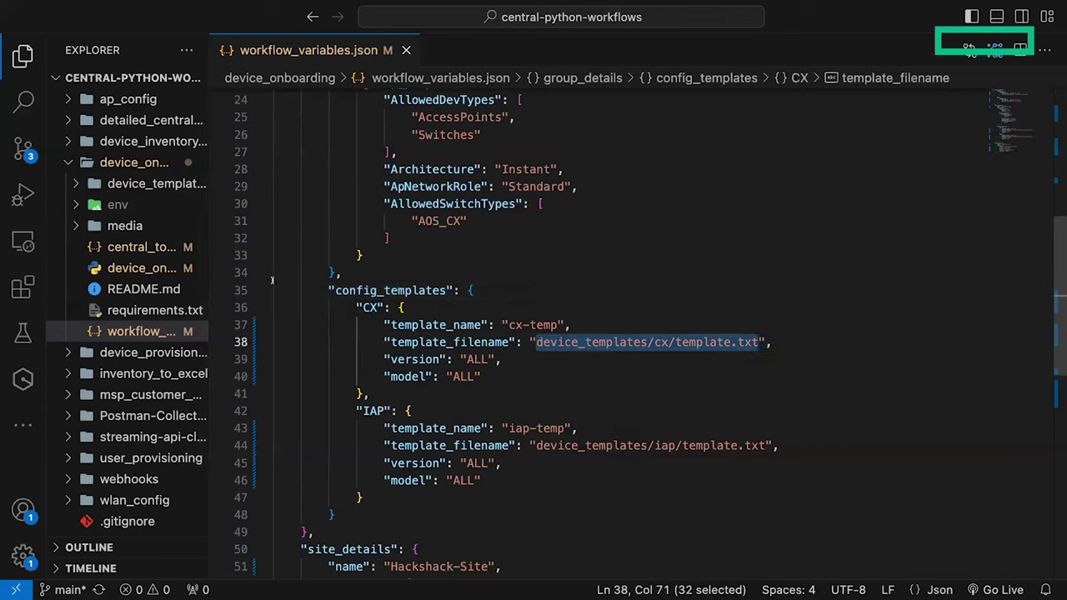
click(74, 184)
click(123, 206)
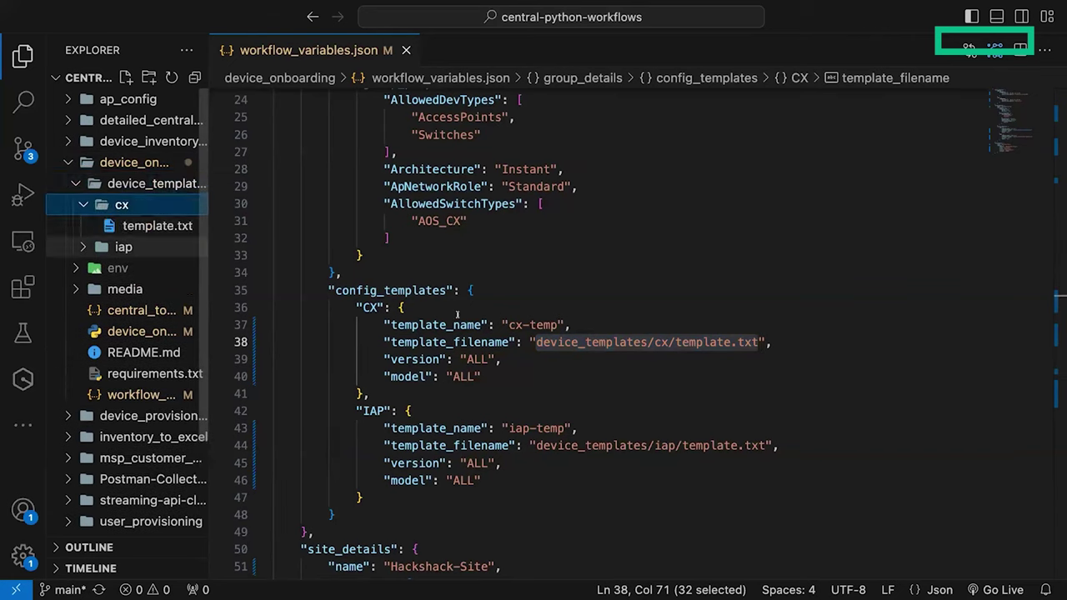
Step: Open and scroll through the CX switch template.txt configuration
click(146, 226)
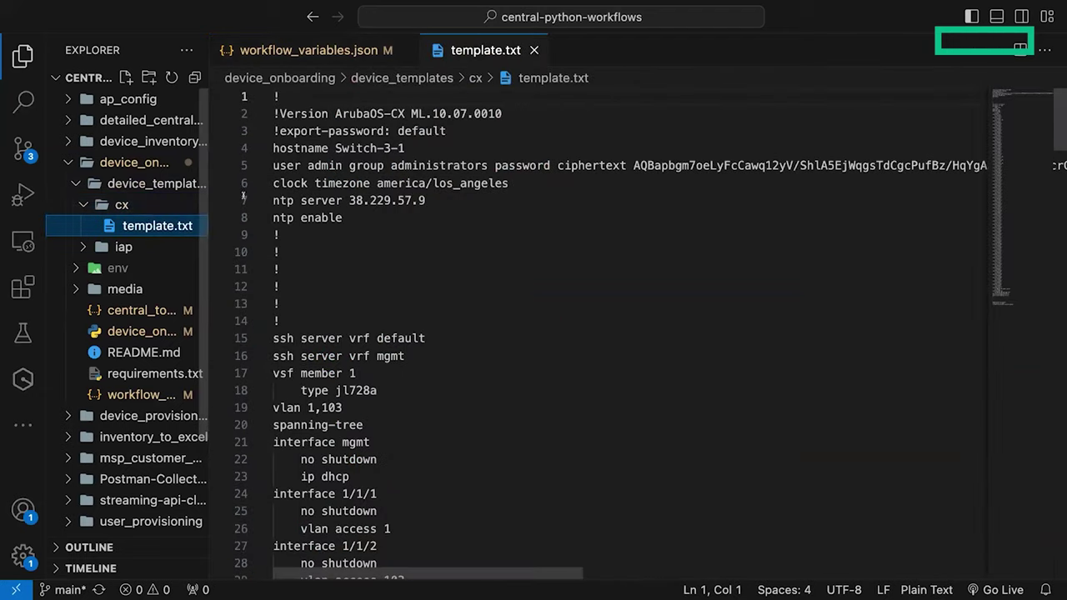
scroll(412, 315, down, 20)
scroll(410, 319, down, 5)
scroll(410, 318, up, 20)
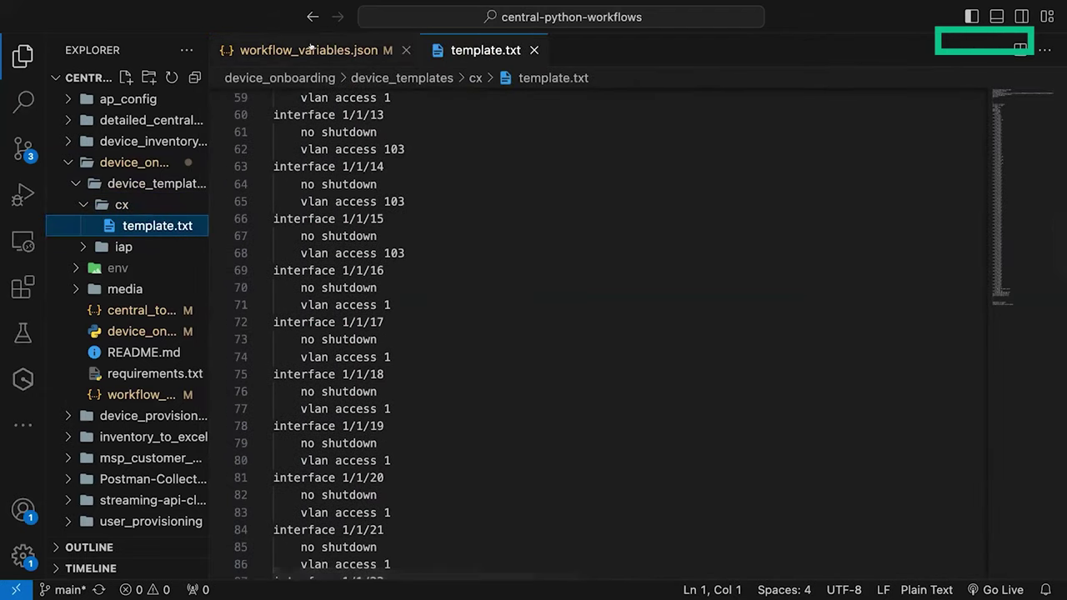
Step: Back in workflow_variables.json, point out the Hackshack-Site name under site_details
click(310, 50)
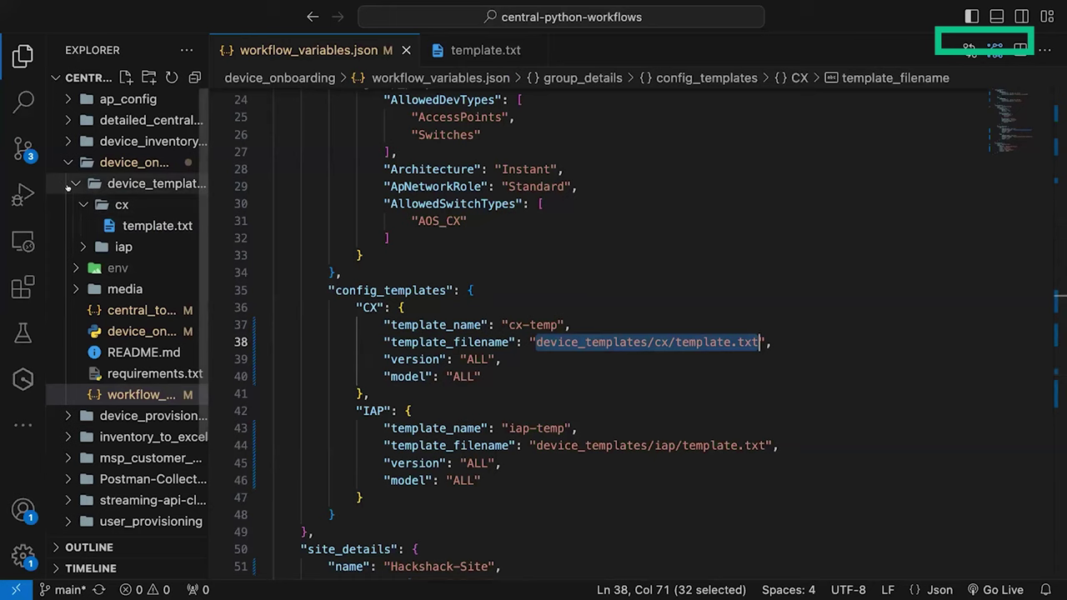
scroll(469, 356, down, 5)
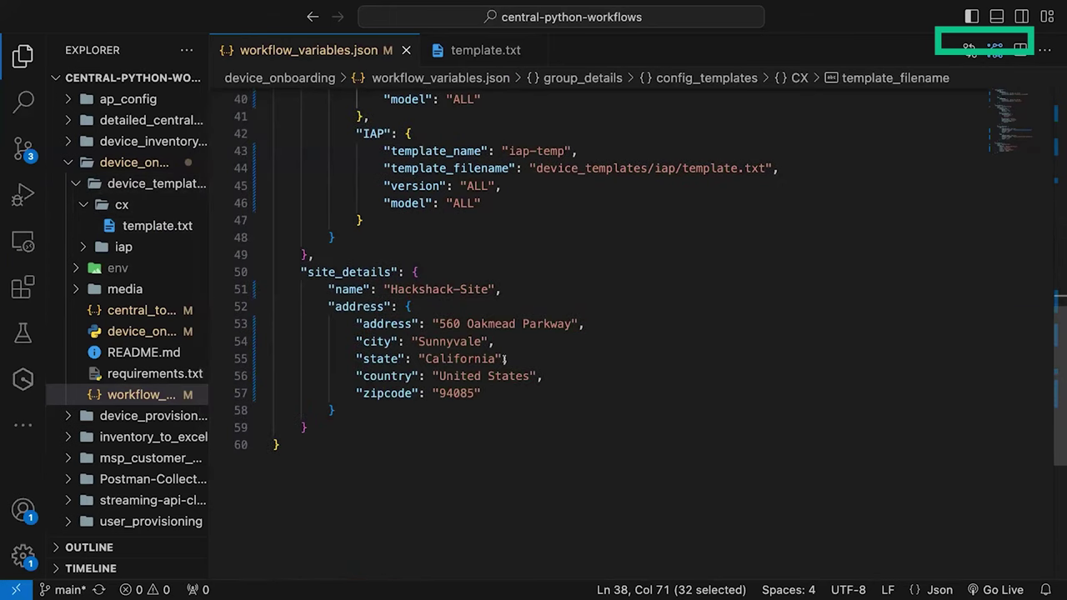
scroll(428, 334, up, 1)
click(488, 319)
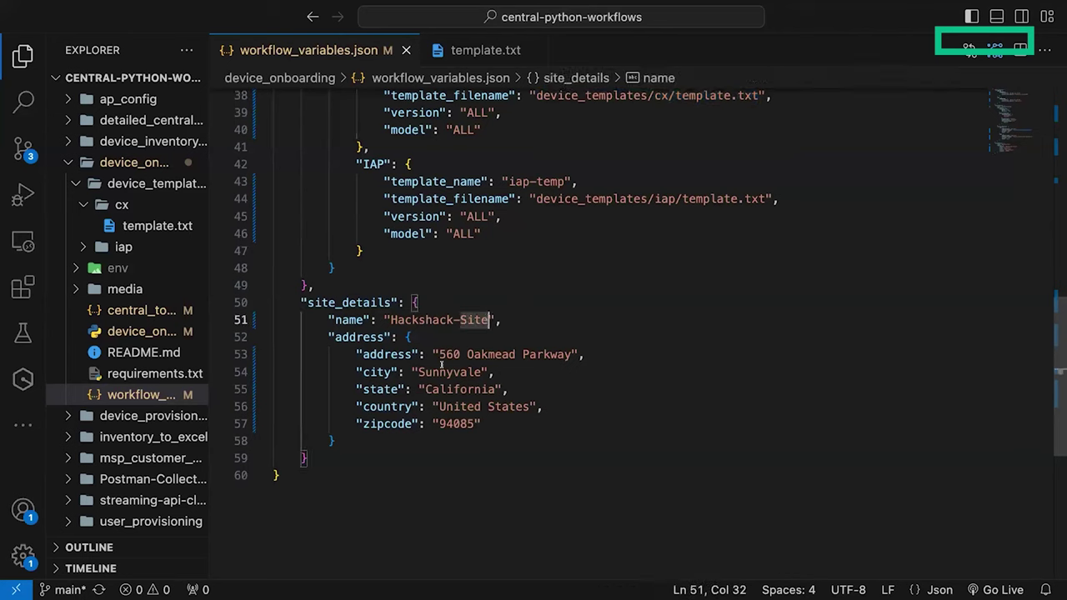
Step: Open a new terminal, cd into device_onboarding, activate env/bin/activate, and clear the screen
click(237, 7)
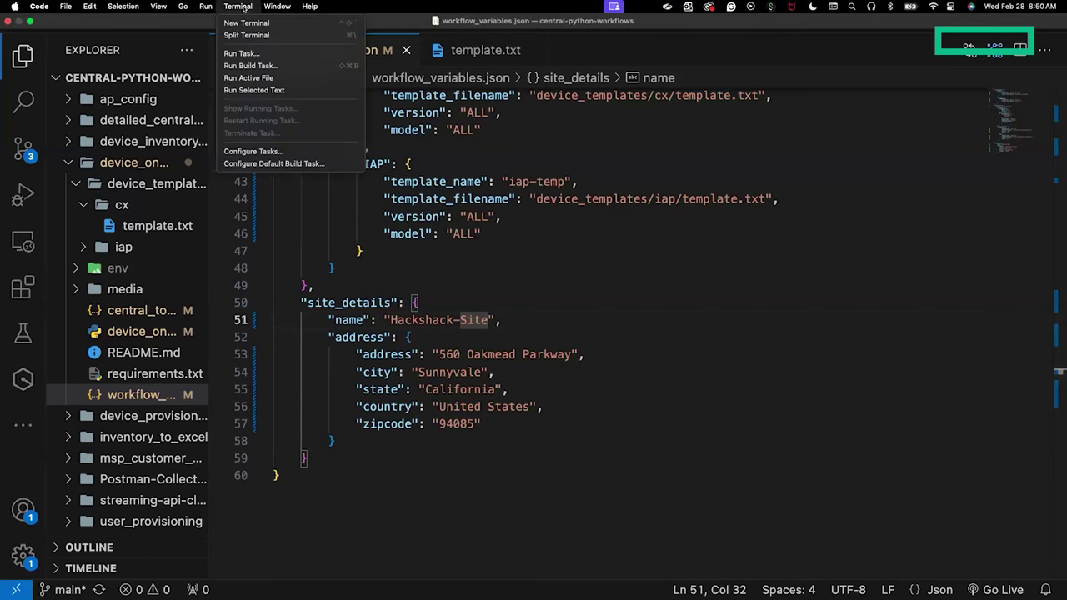
click(246, 22)
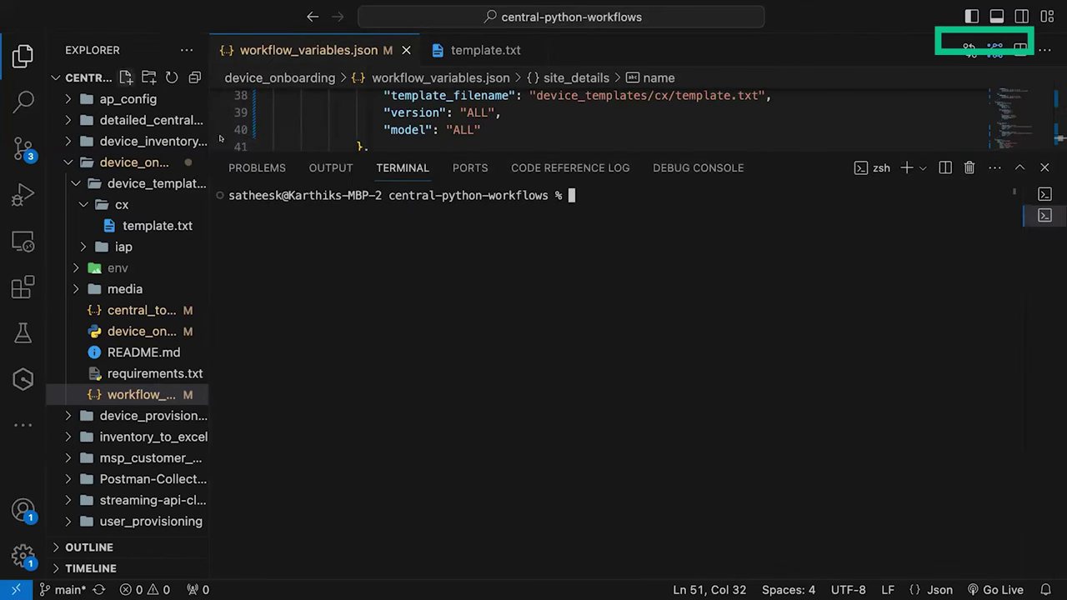
key(super+b)
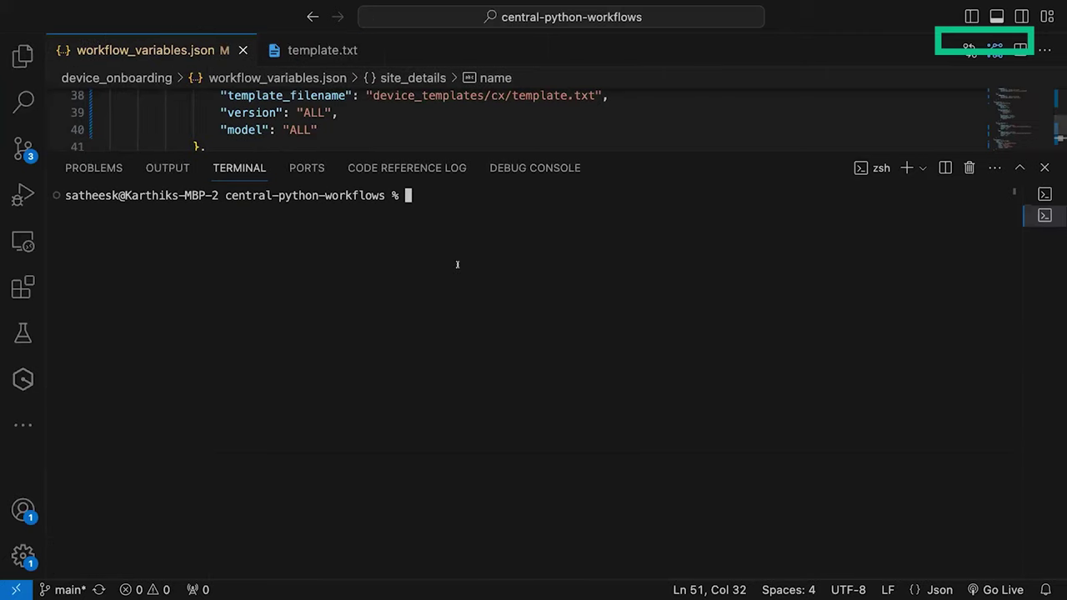
text(cd device_)
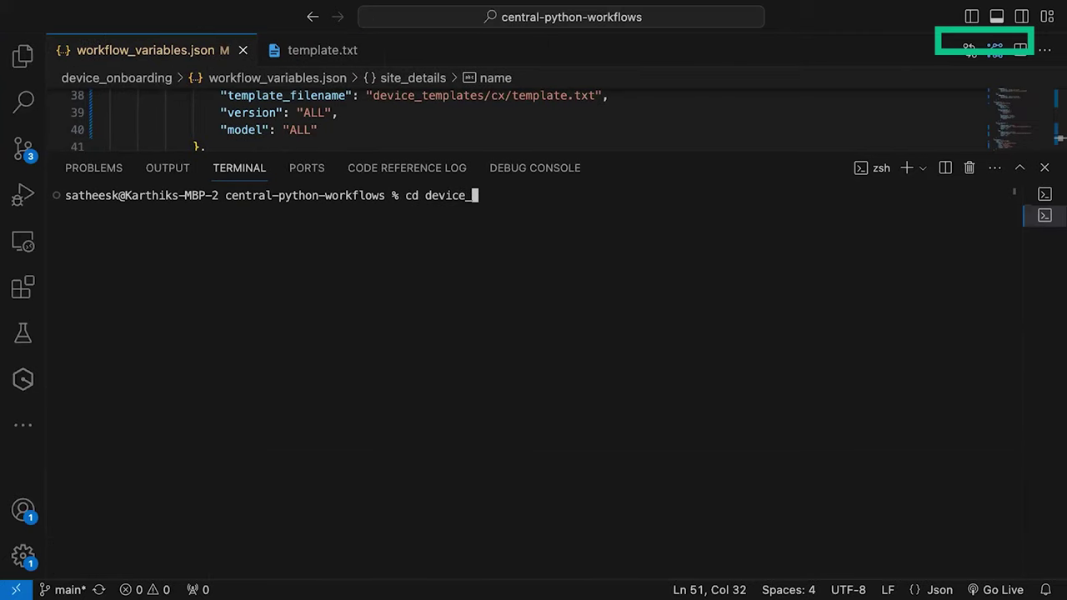
text(onboarding)
key(Return)
text(source env/bin/activate)
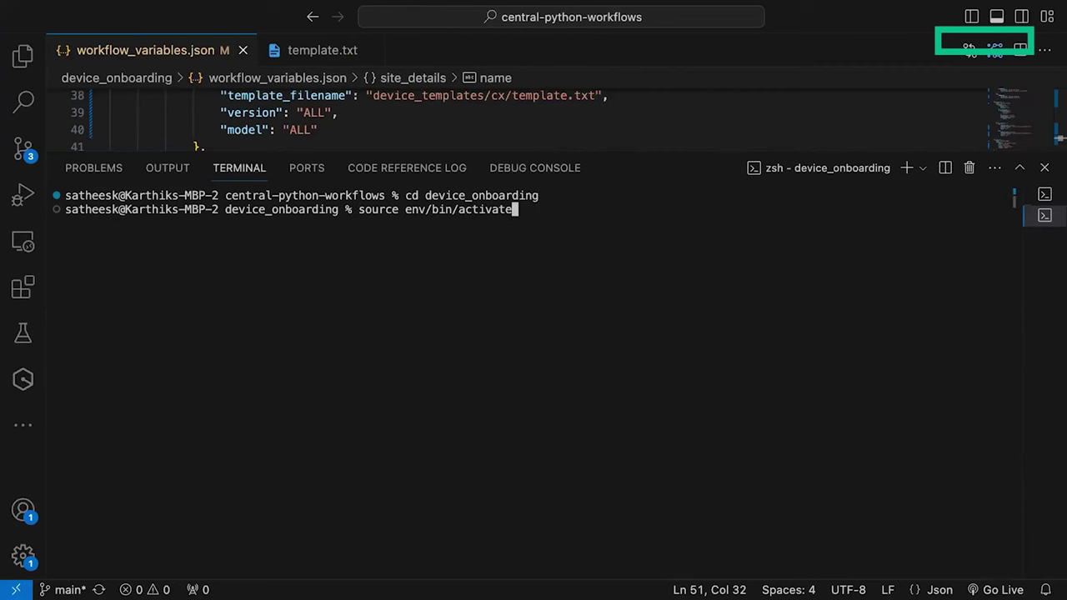
key(Return)
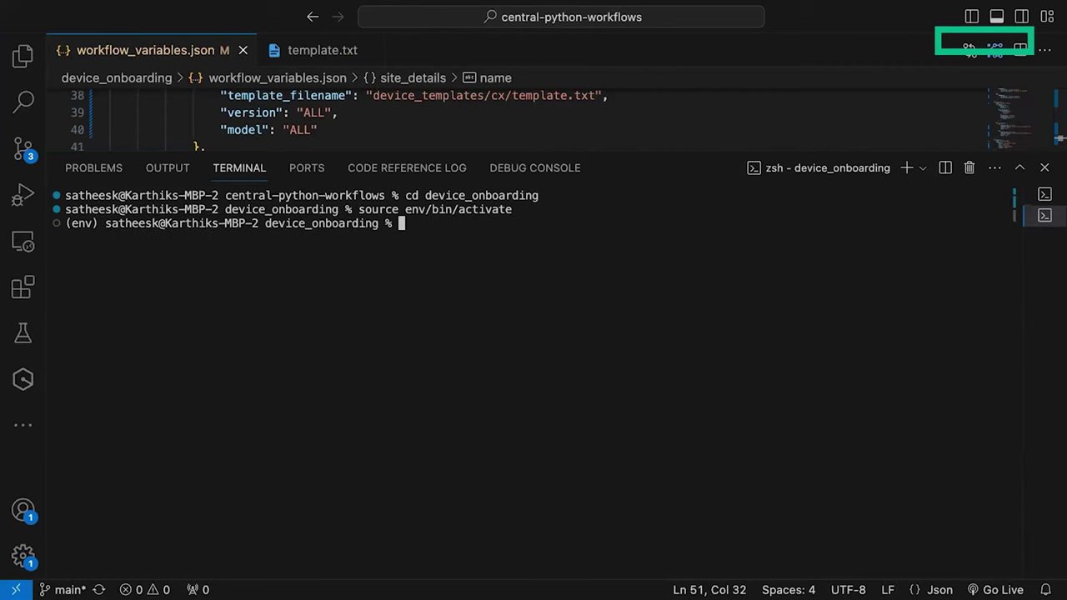
text(clear)
key(Return)
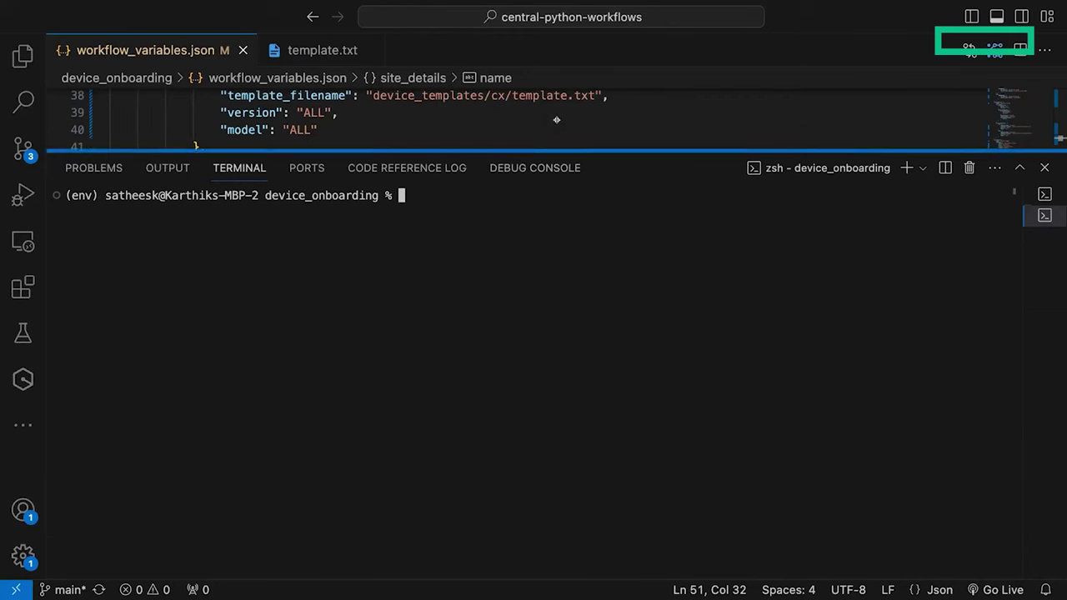
Step: Enlarge the terminal panel and run python3 device_onboarding.py
drag(560, 152, 556, 113)
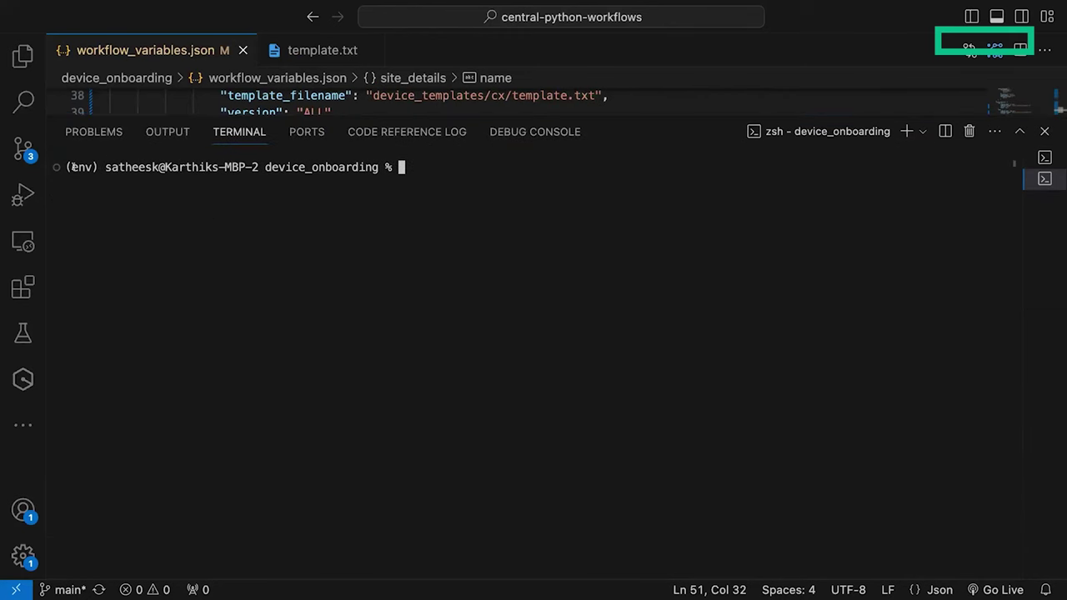
text(python3 device_)
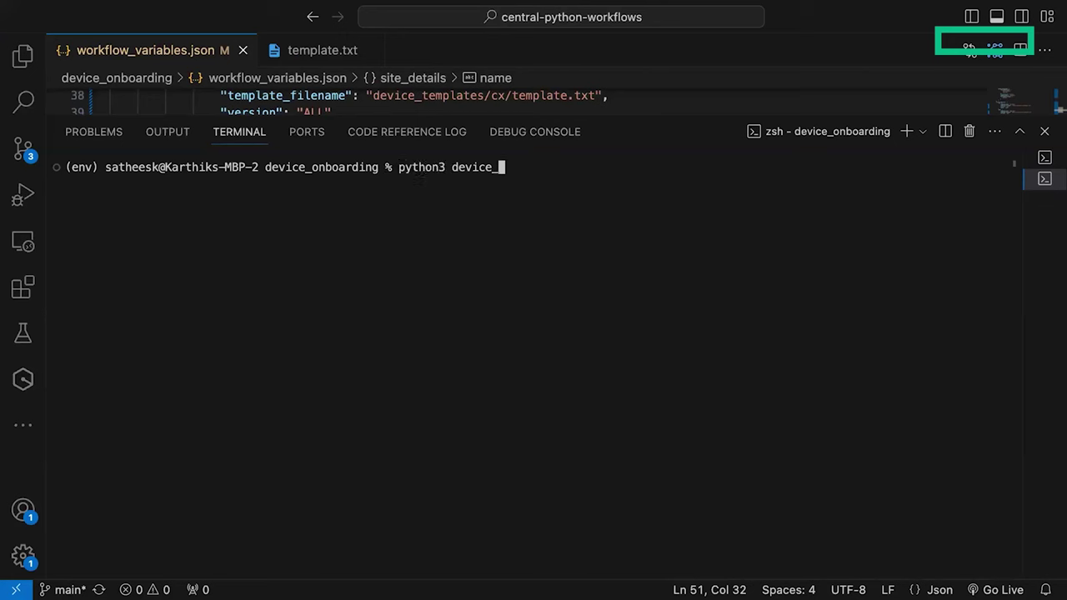
text(o)
key(Tab)
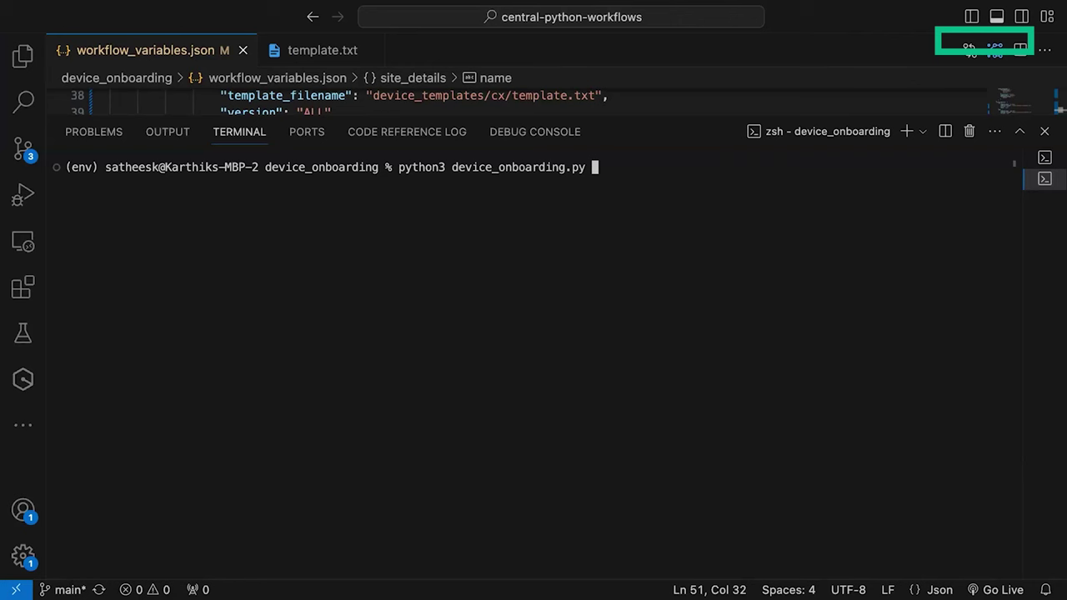
key(Return)
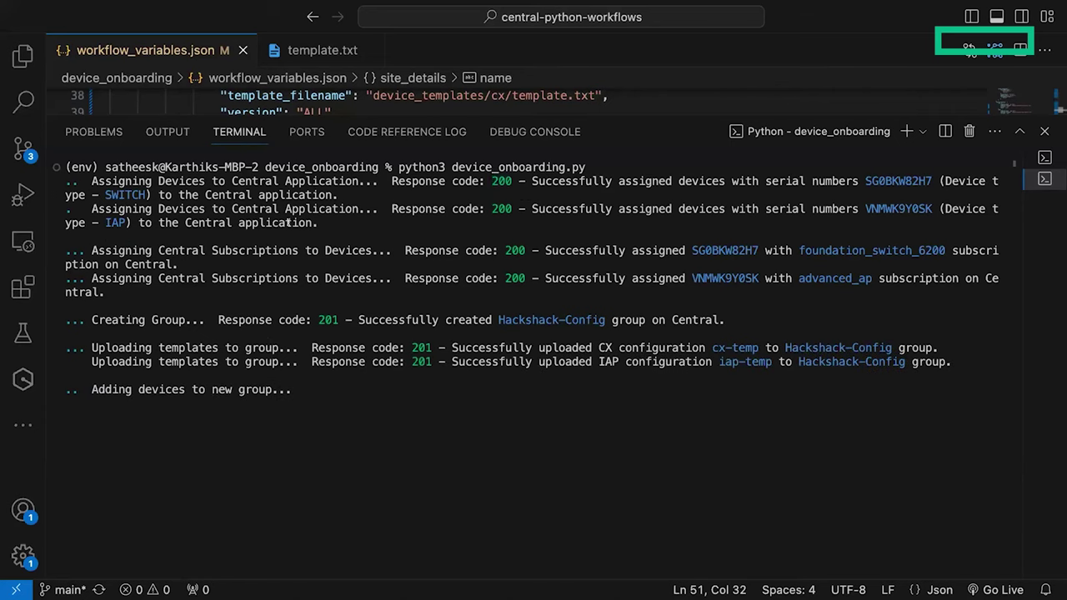
Step: Let the onboarding script finish, highlight SWITCH in its output, and show all desktops
double_click(103, 194)
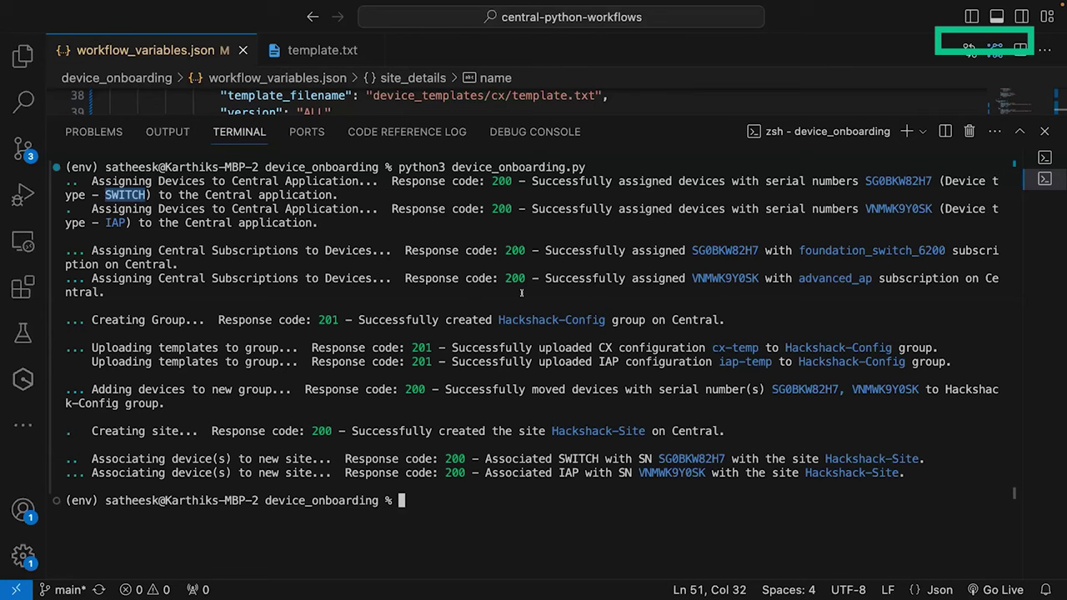
key(ctrl+Up)
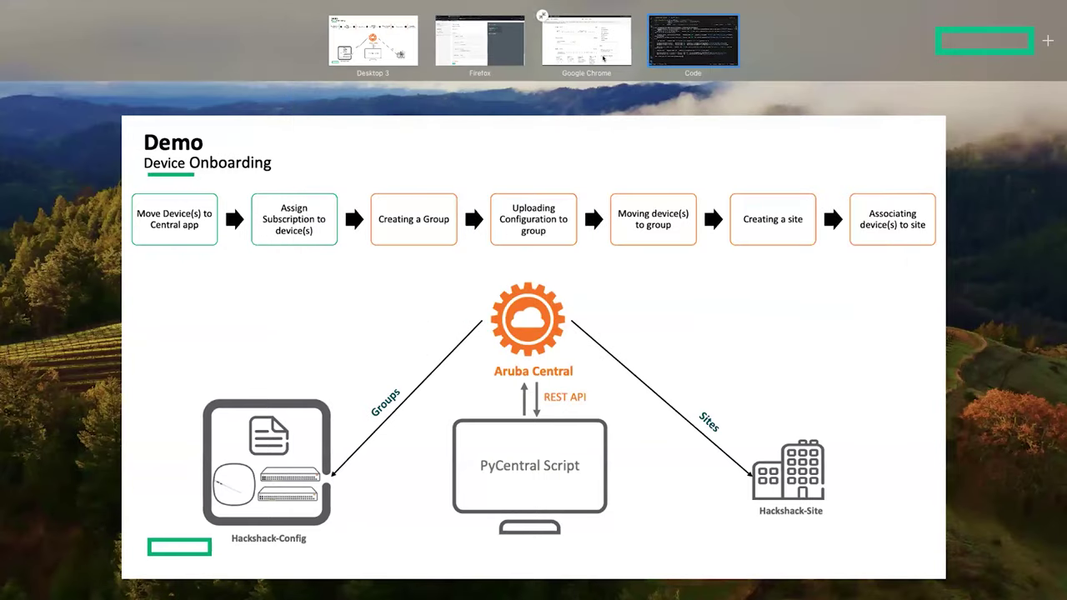
Step: Check GreenLake's device inventory: 36 devices, 34 assigned and subscribed, 2 needing assignment
click(542, 18)
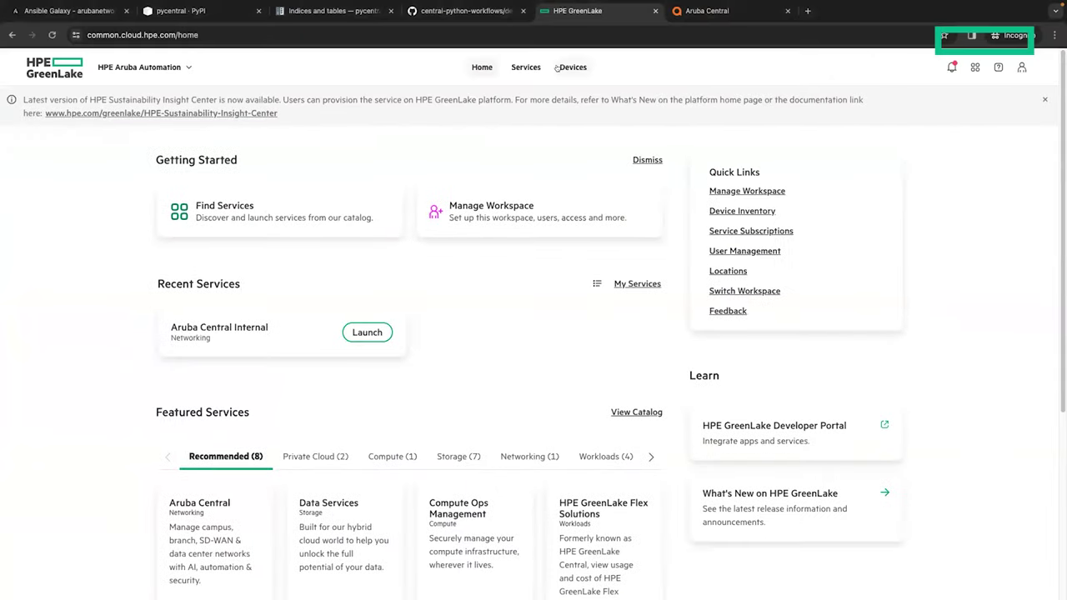
click(557, 68)
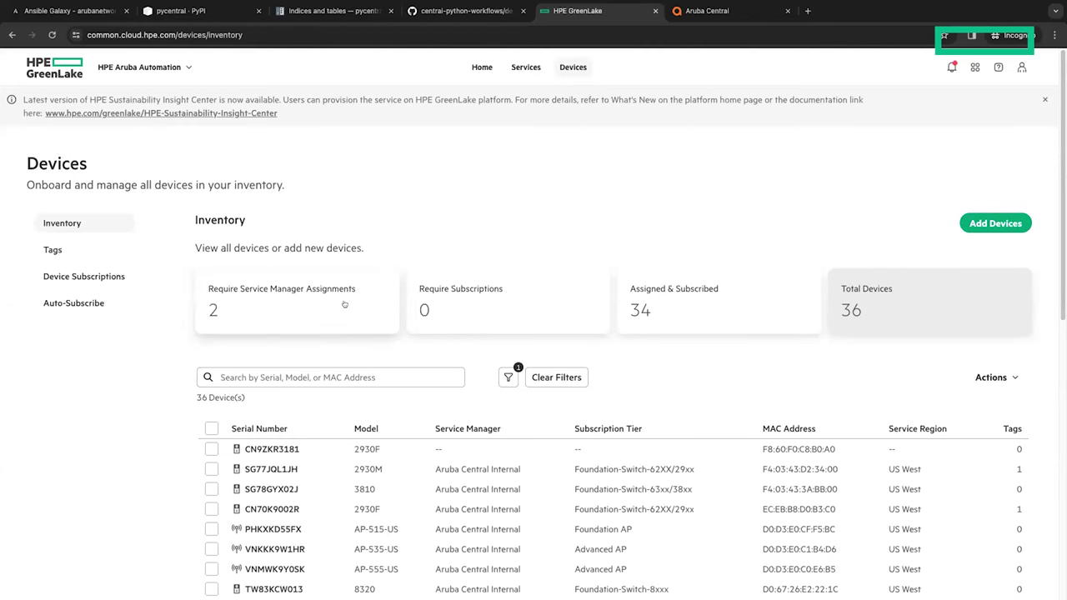
scroll(345, 304, down, 1)
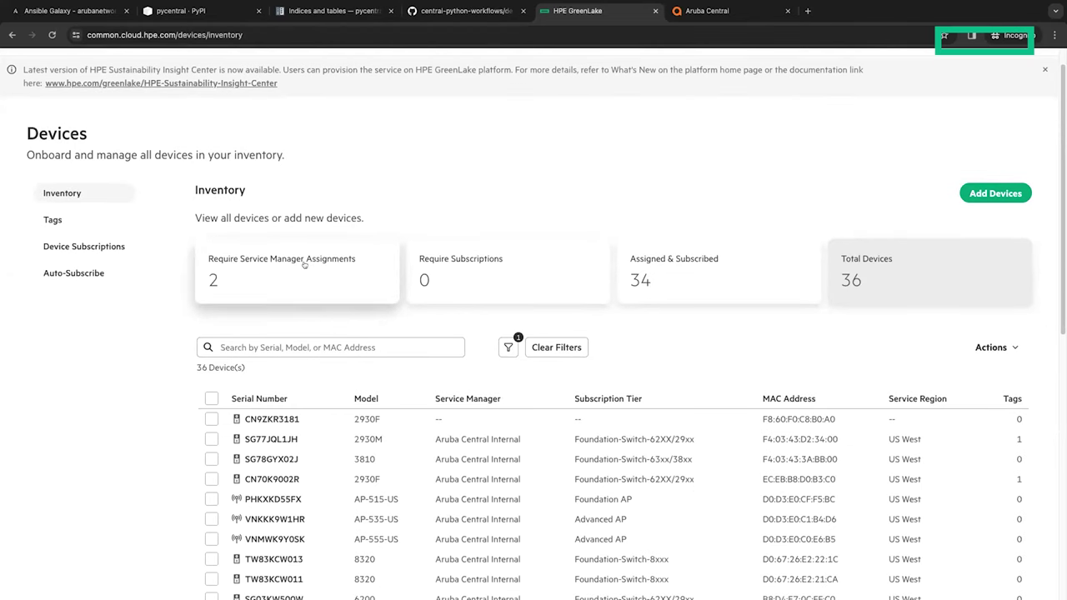
scroll(345, 305, down, 1)
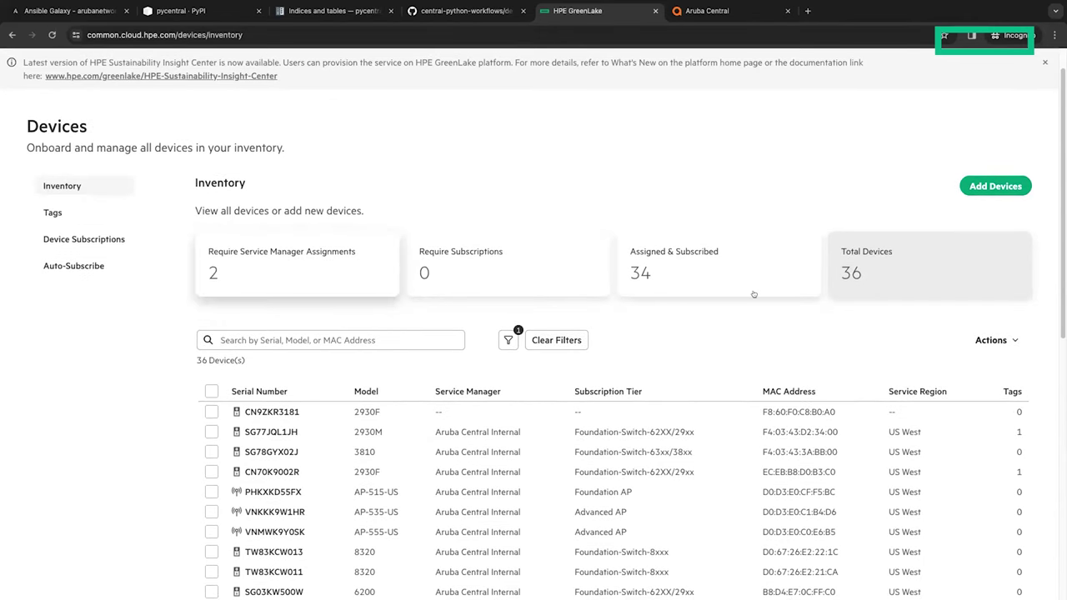
scroll(667, 351, up, 2)
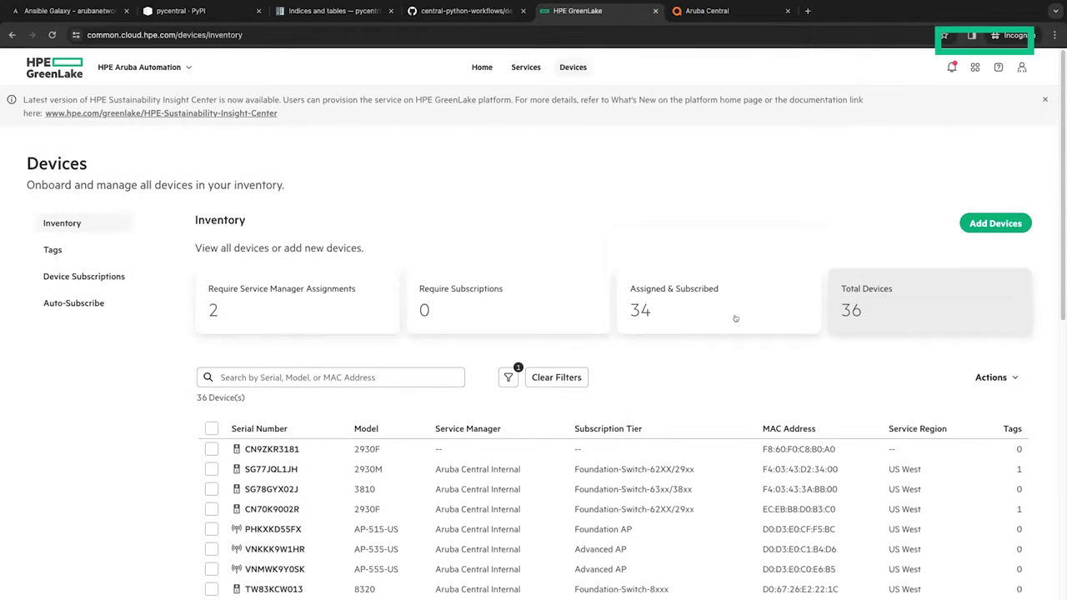
Step: In Aruba Central's Groups list, expand Hackshack-Config's two devices and open its configuration templates
click(727, 12)
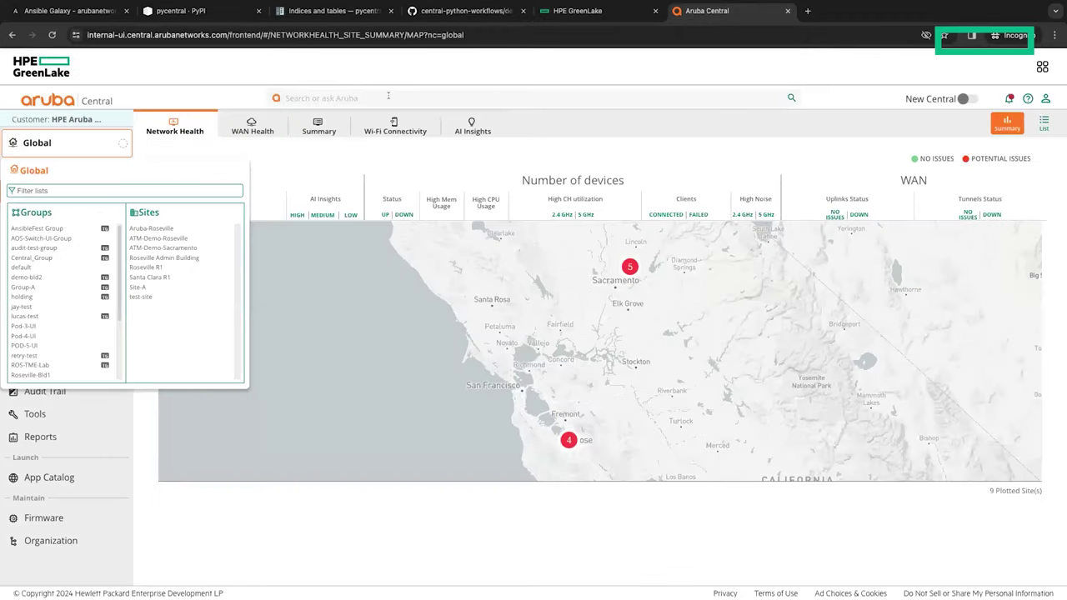
click(74, 142)
click(59, 150)
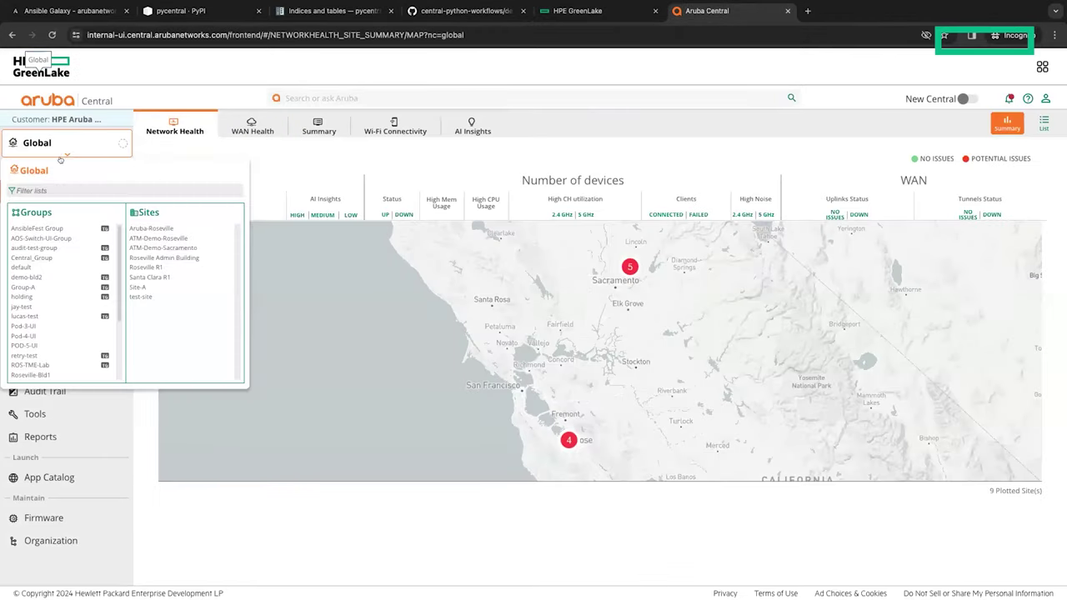
click(57, 212)
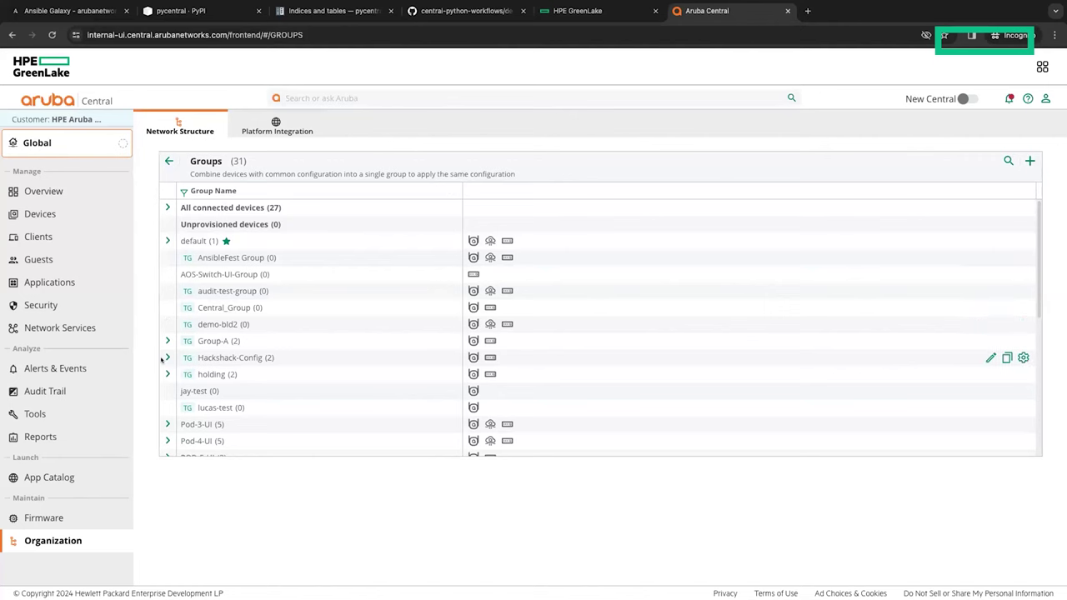
click(167, 356)
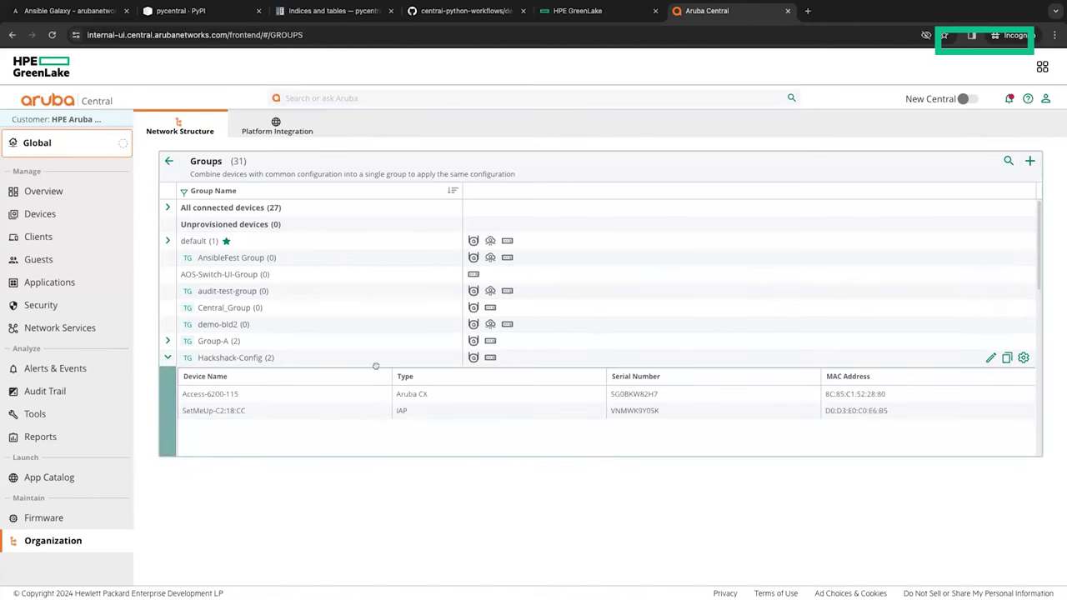
scroll(564, 385, down, 1)
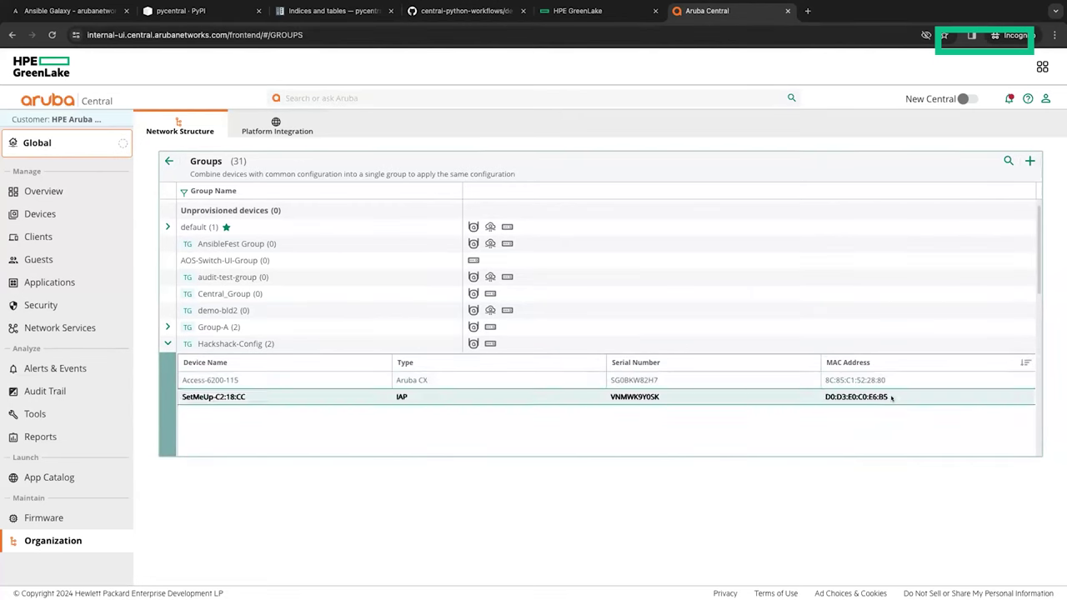
click(1021, 344)
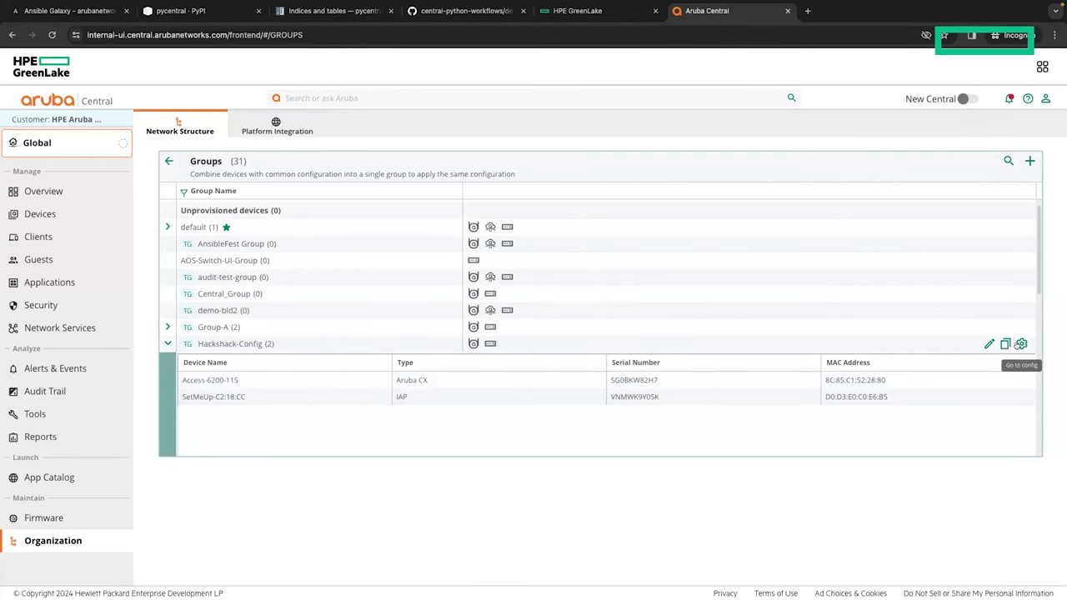
click(1021, 343)
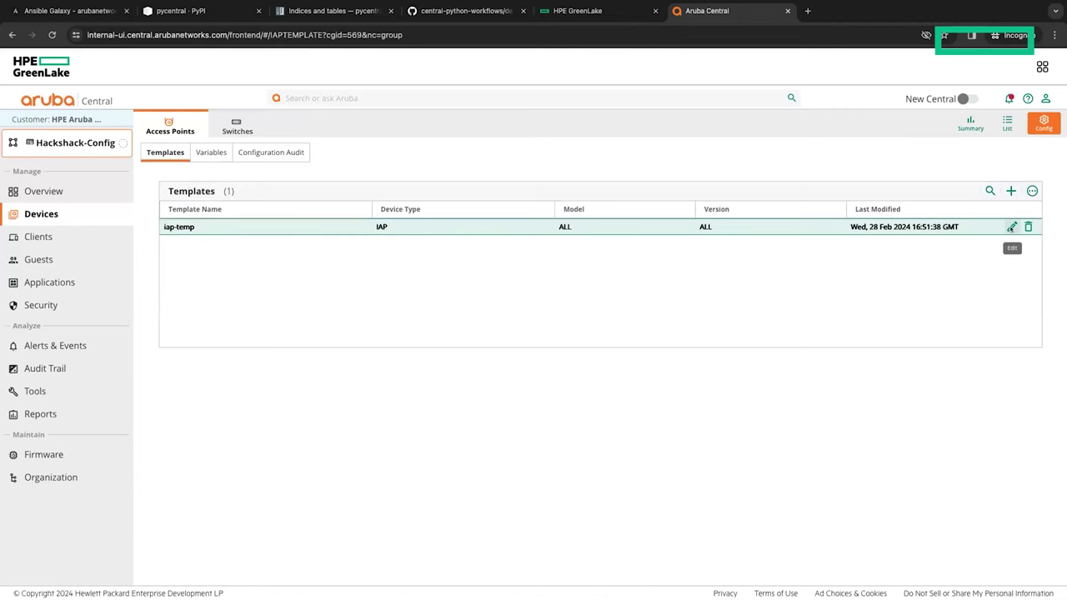
Step: Review the iap-temp and cx-temp templates without saving, then show Hackshack-Config's Overview dashboard
click(1010, 229)
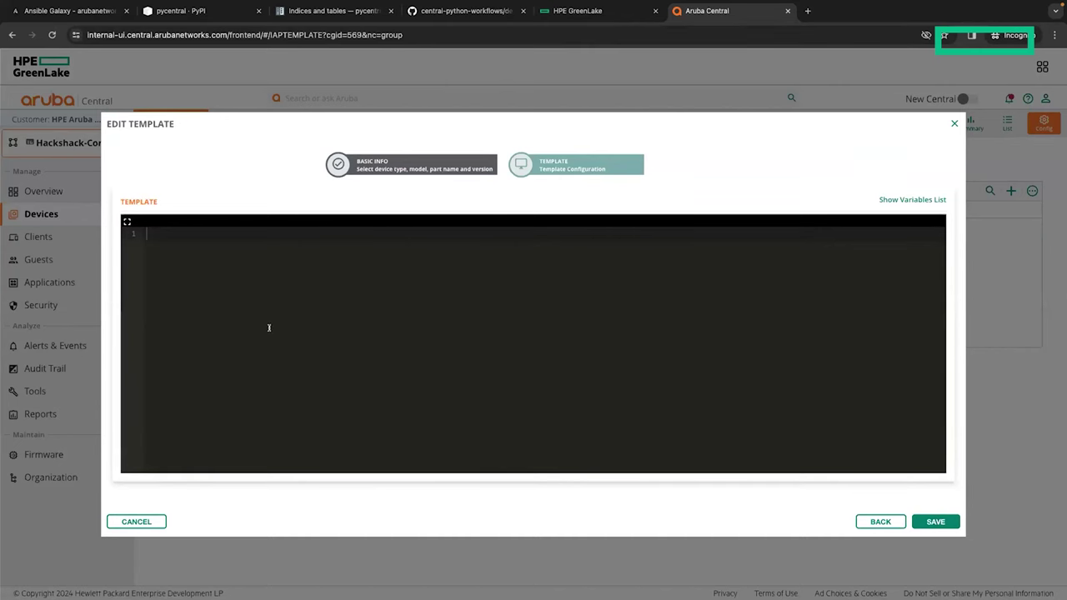
click(954, 123)
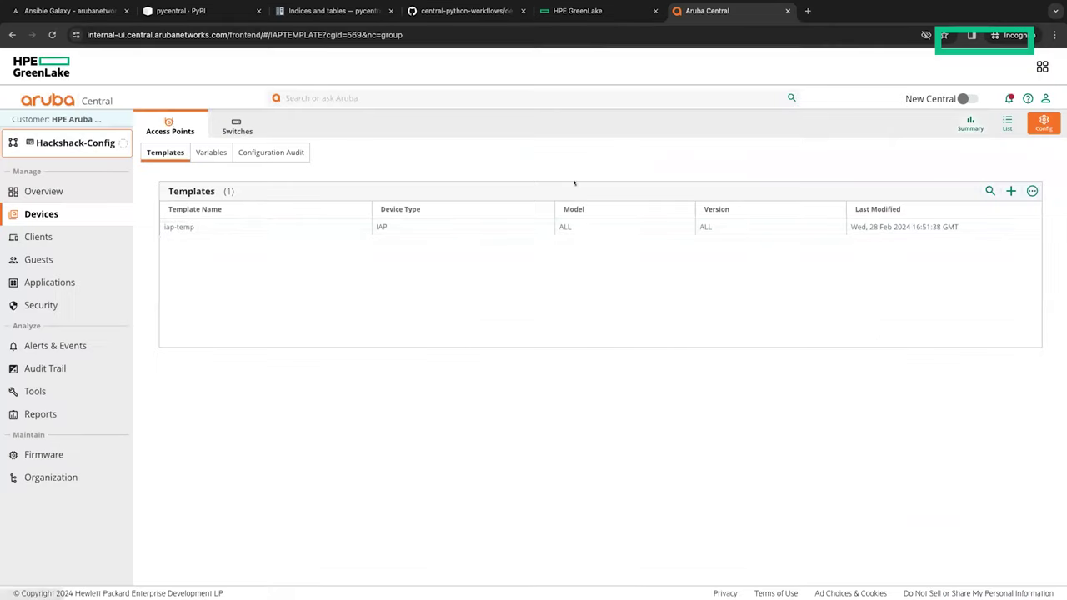
click(241, 130)
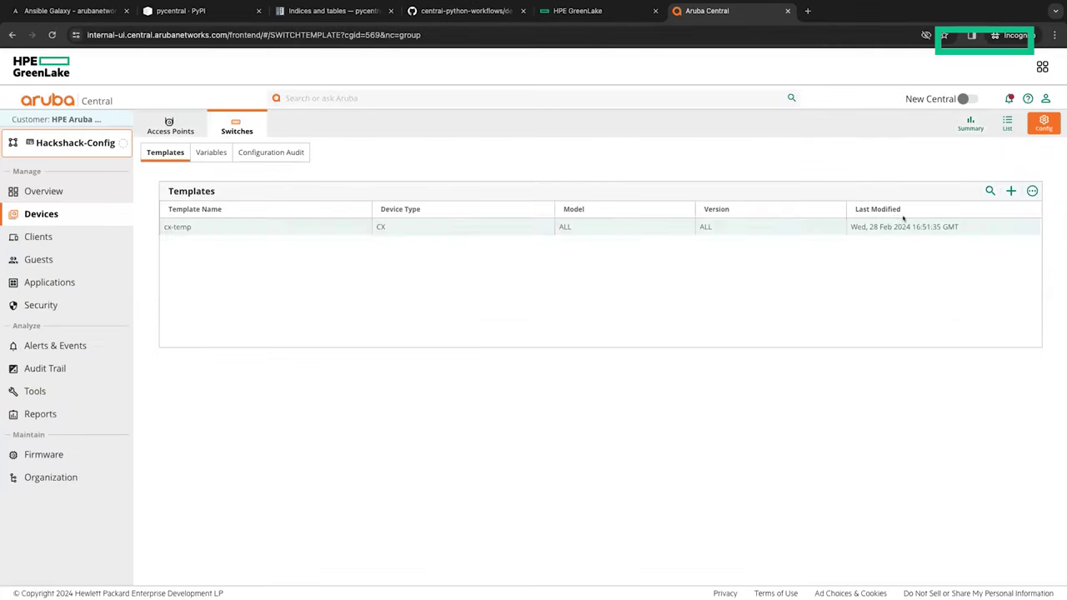
click(1011, 227)
scroll(365, 345, down, 10)
scroll(366, 344, up, 10)
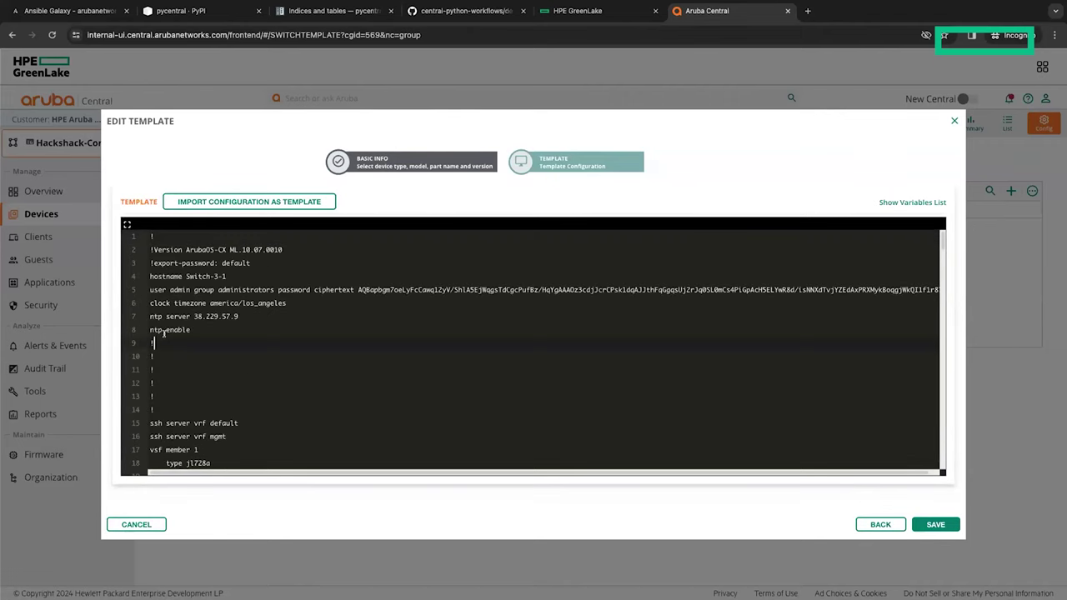
scroll(244, 377, down, 2)
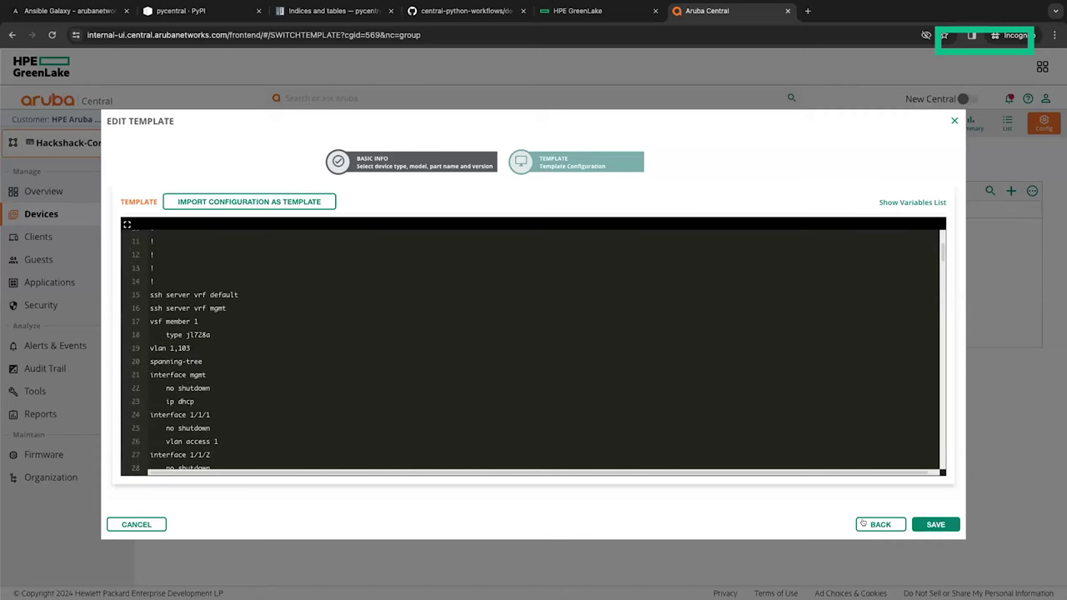
click(878, 525)
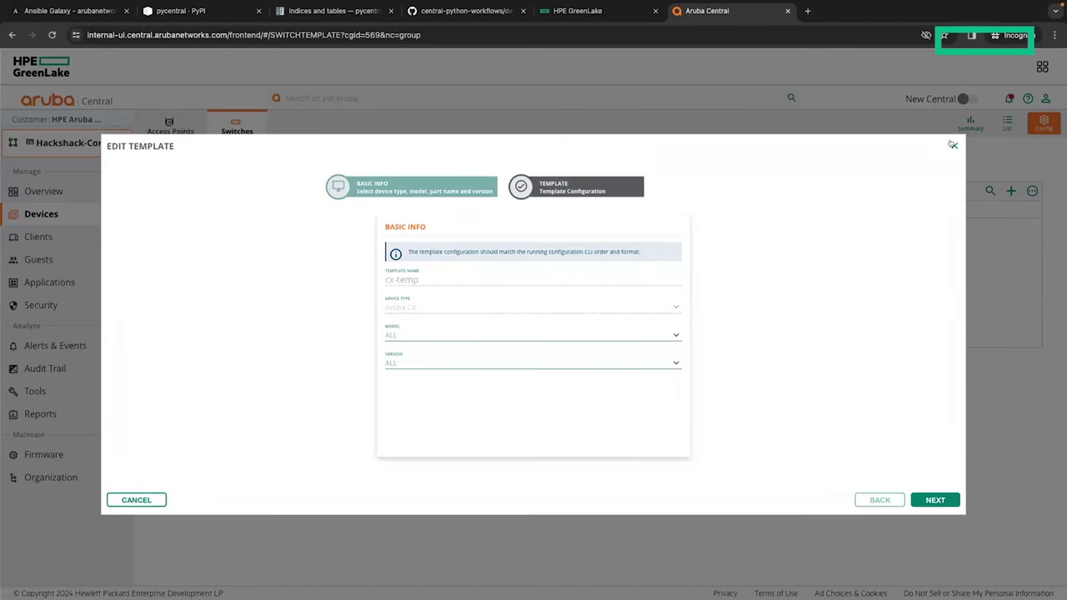
click(953, 146)
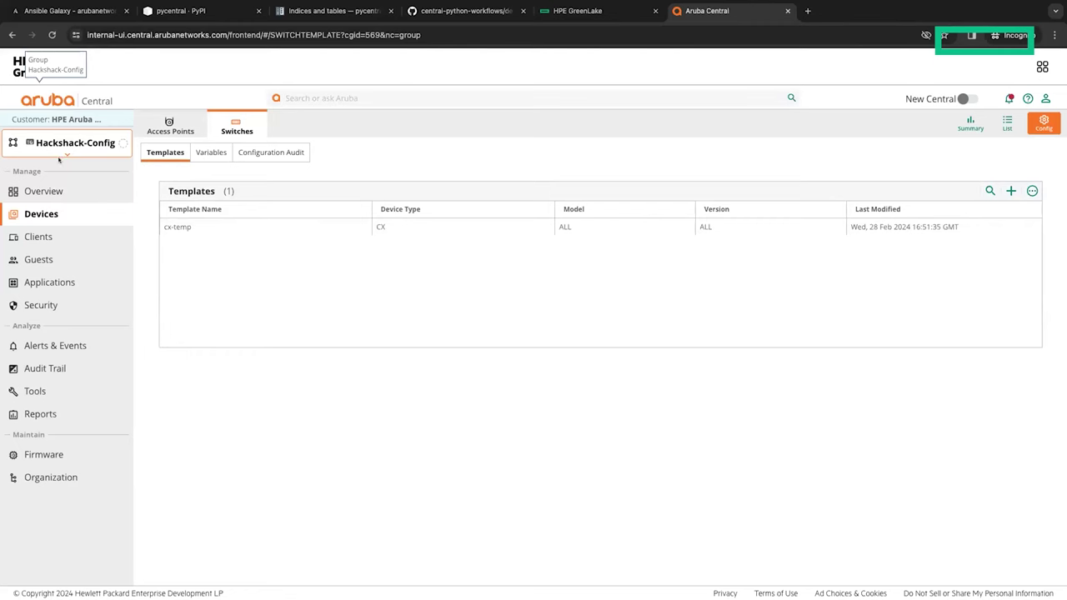
click(58, 159)
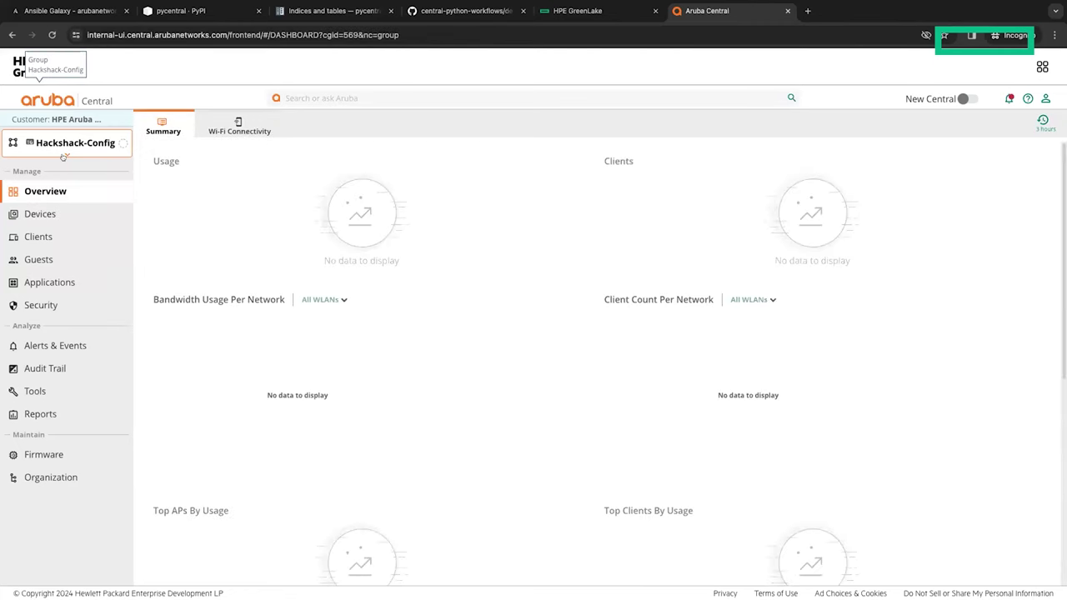
Step: In Manage Sites, show the two devices assigned to Hackshack-Site
click(63, 157)
click(146, 213)
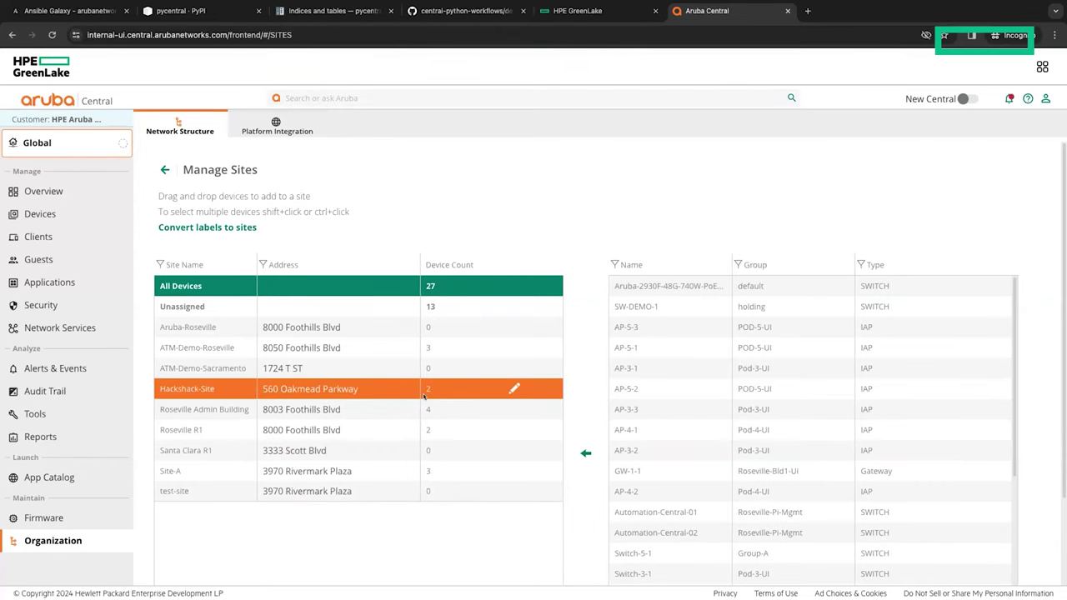
click(371, 394)
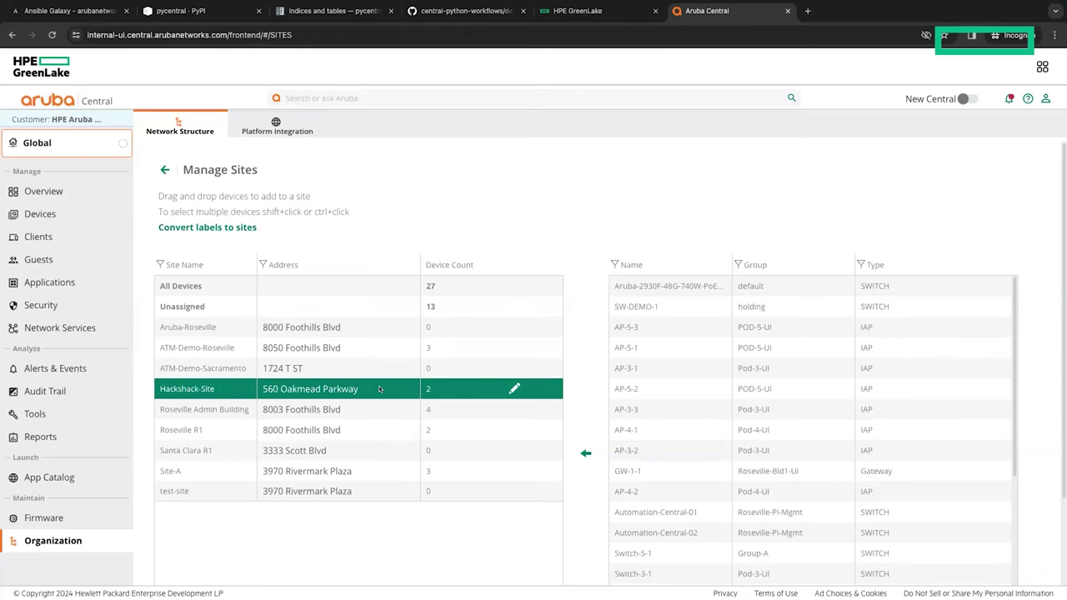
scroll(667, 292, down, 1)
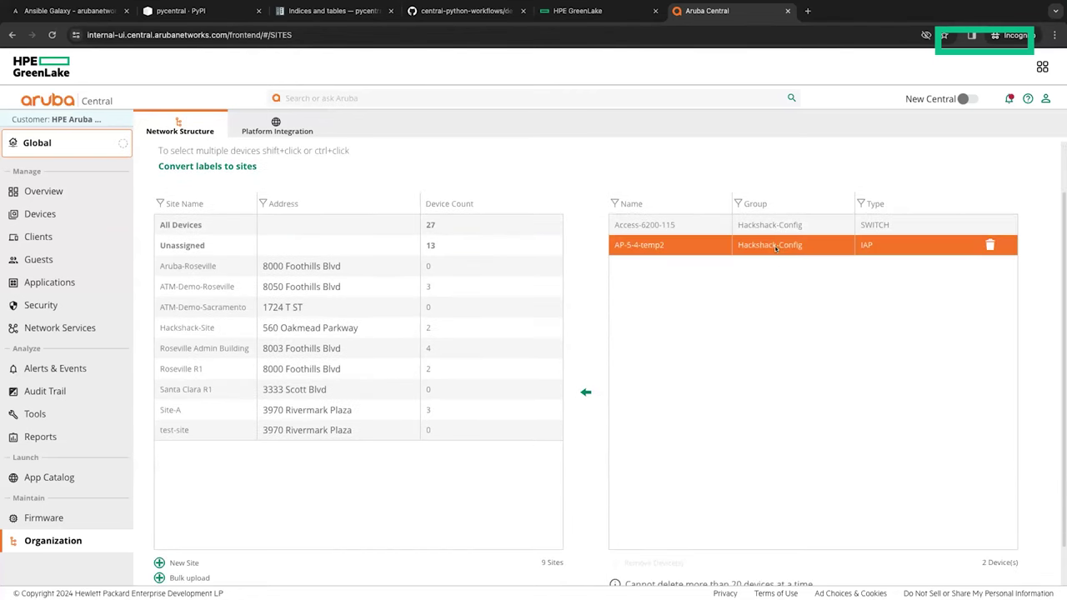
Step: Switch the scope to Hackshack-Site's health view, then show all desktops
mouse_move(50, 143)
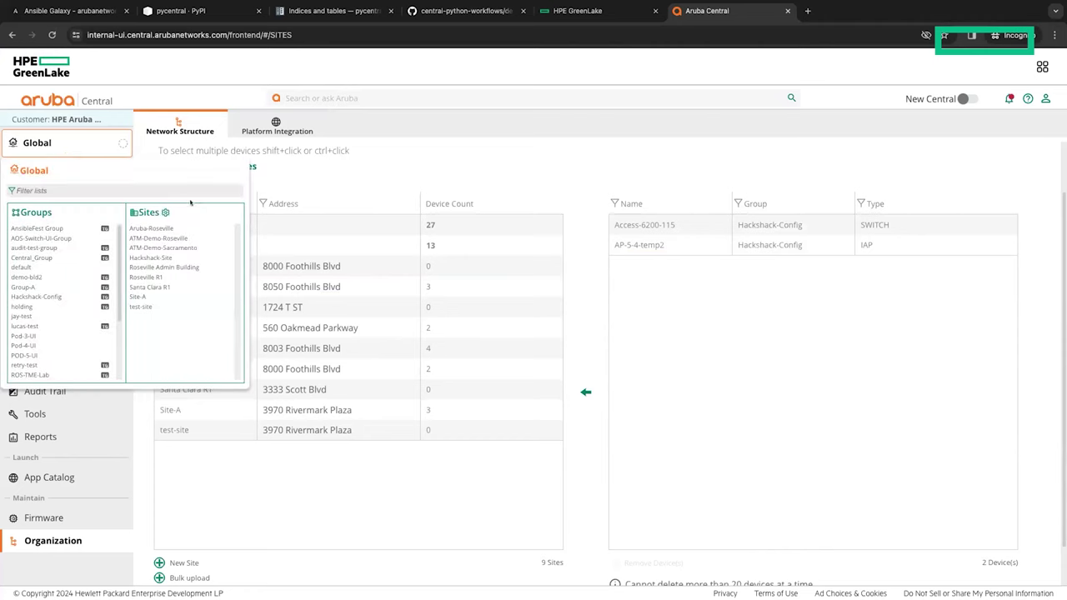
click(142, 258)
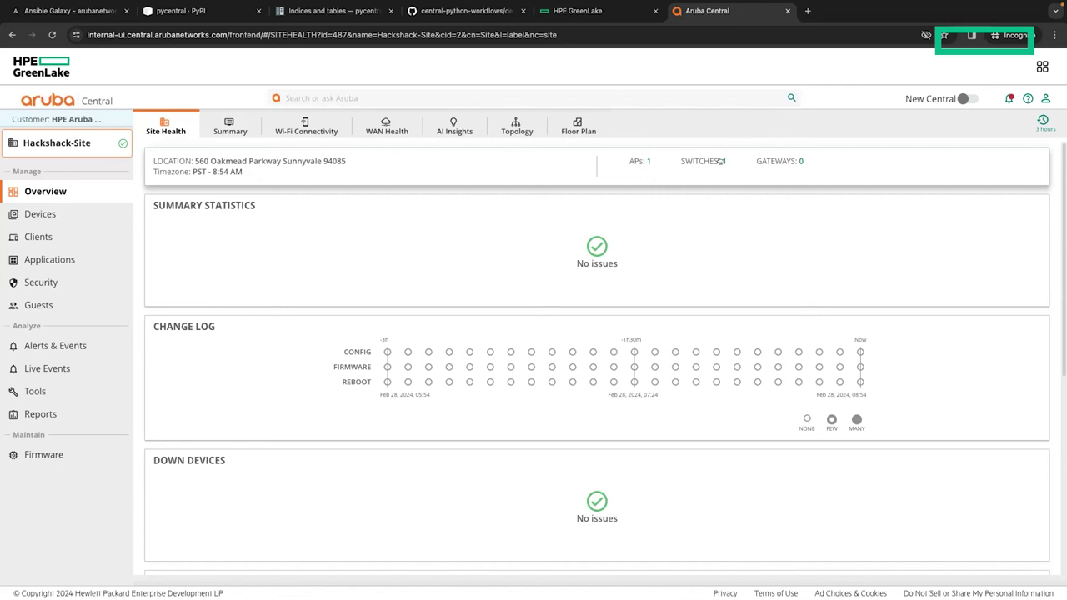
key(ctrl+Up)
Step: Present the Device Onboarding slide full screen and advance to slide 22, Central Automation Studio
key(ctrl+Left)
key(ctrl+Left)
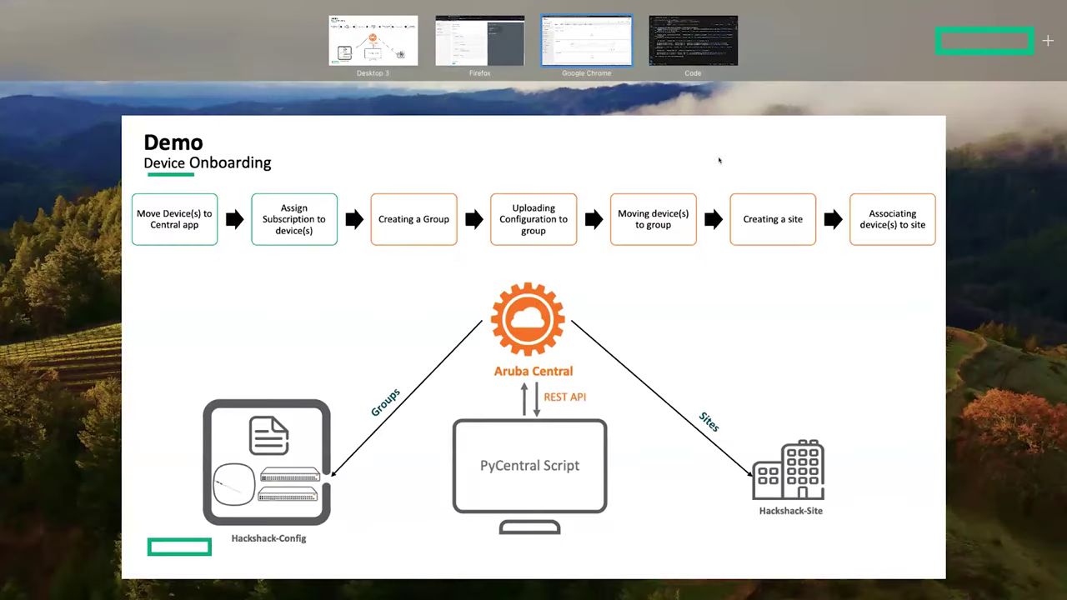
key(Escape)
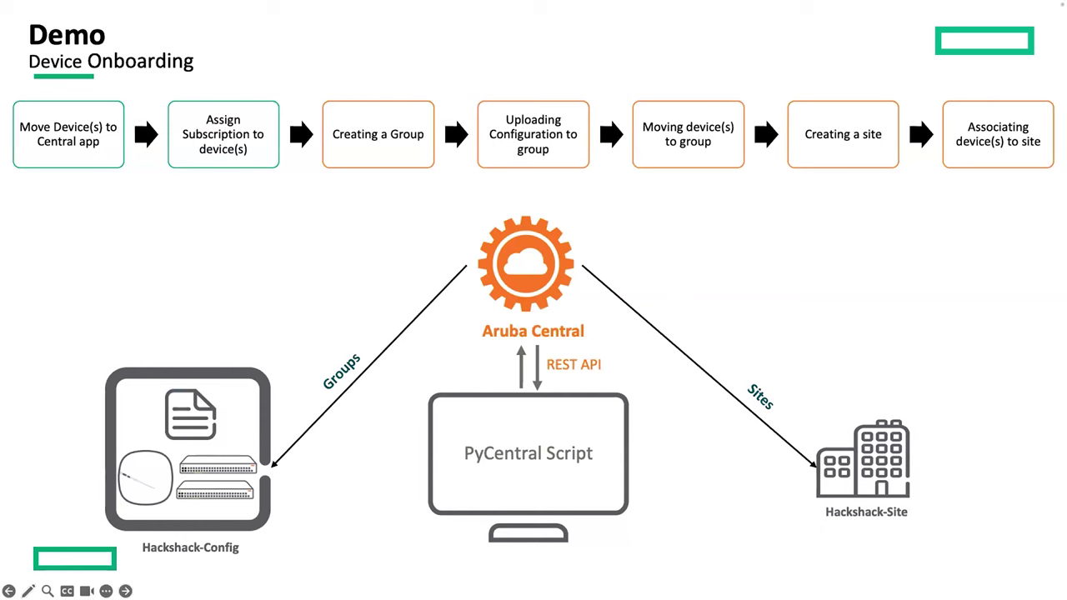
key(Right)
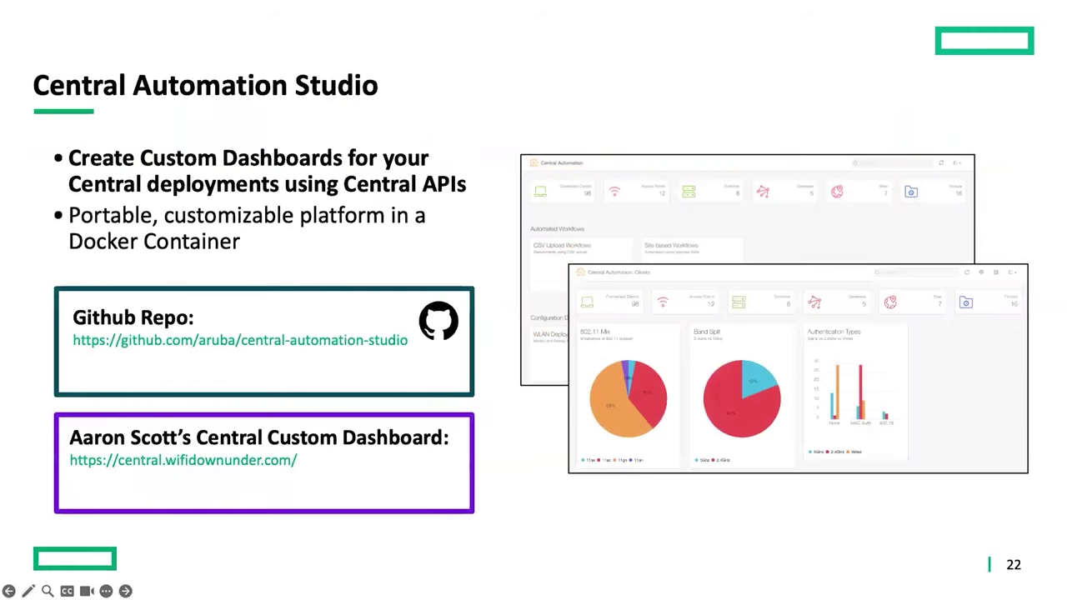